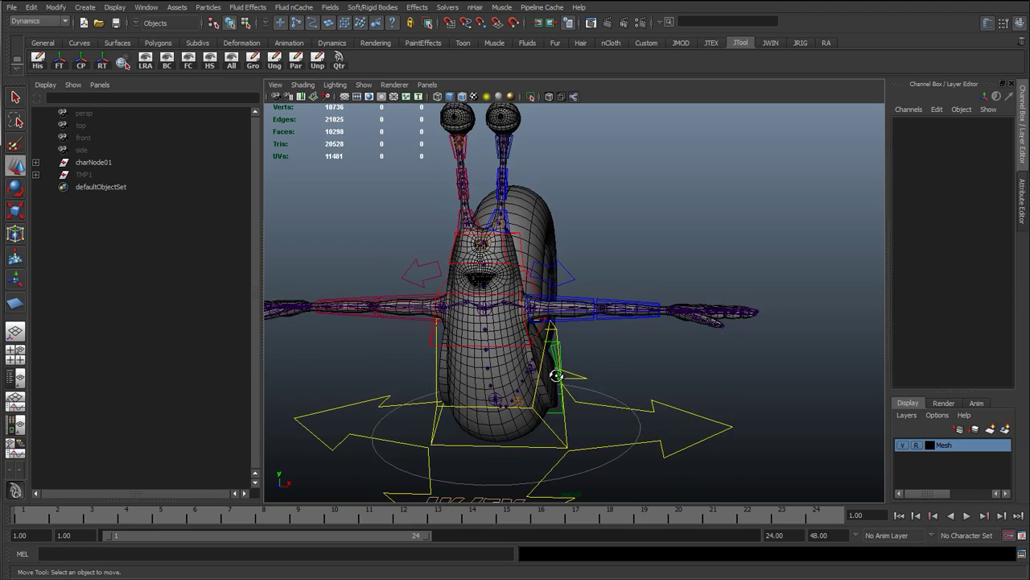
# Test the left antenna's middle control by moving it slightly, and undo the move
pyautogui.moveTo(557, 375)
pyautogui.keyDown('alt'); pyautogui.mouseDown()
pyautogui.moveTo(554, 384)
pyautogui.moveTo(543, 361)
pyautogui.mouseUp(); pyautogui.keyUp('alt')
pyautogui.keyDown('alt'); pyautogui.moveTo(543, 362); pyautogui.dragTo(548, 375, button='middle'); pyautogui.keyUp('alt')
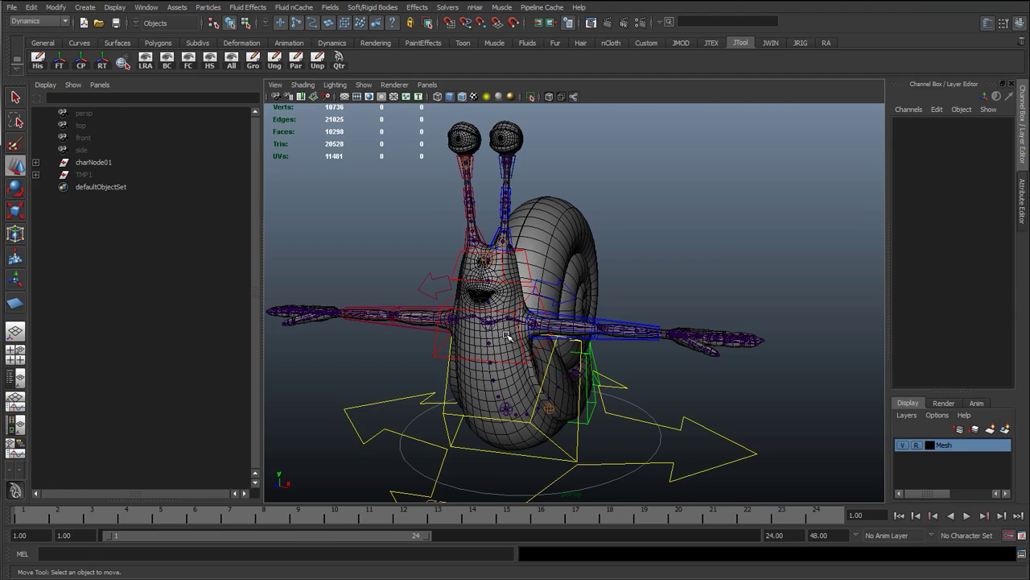
pyautogui.keyDown('alt'); pyautogui.moveTo(576, 355); pyautogui.dragTo(545, 359); pyautogui.keyUp('alt')
pyautogui.keyDown('alt'); pyautogui.moveTo(517, 363); pyautogui.dragTo(558, 335, button='right'); pyautogui.keyUp('alt')
pyautogui.keyDown('alt'); pyautogui.moveTo(558, 336); pyautogui.dragTo(556, 354, button='middle'); pyautogui.keyUp('alt')
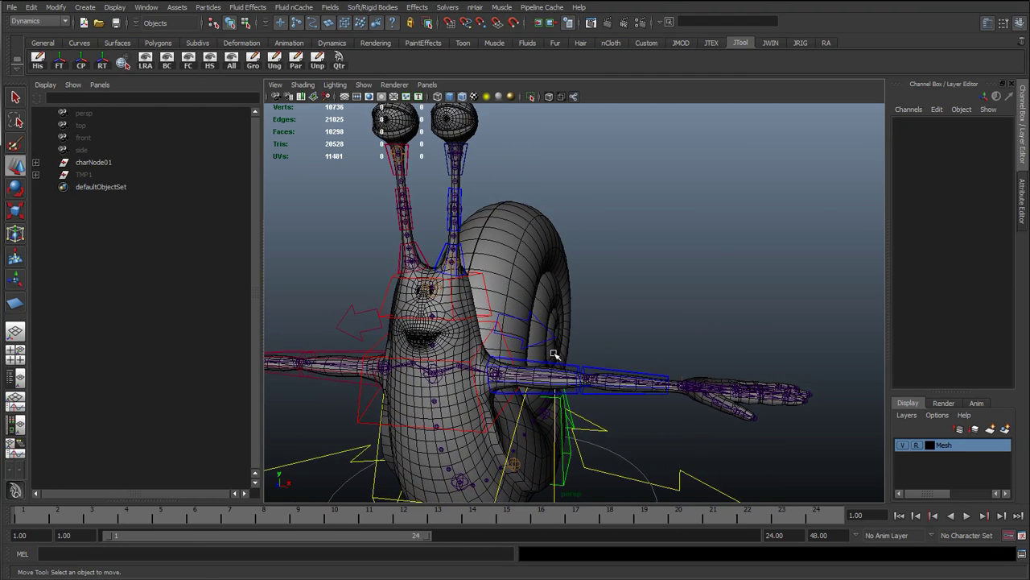
pyautogui.keyDown('alt'); pyautogui.moveTo(460, 280); pyautogui.dragTo(467, 251); pyautogui.keyUp('alt')
pyautogui.click(464, 193)
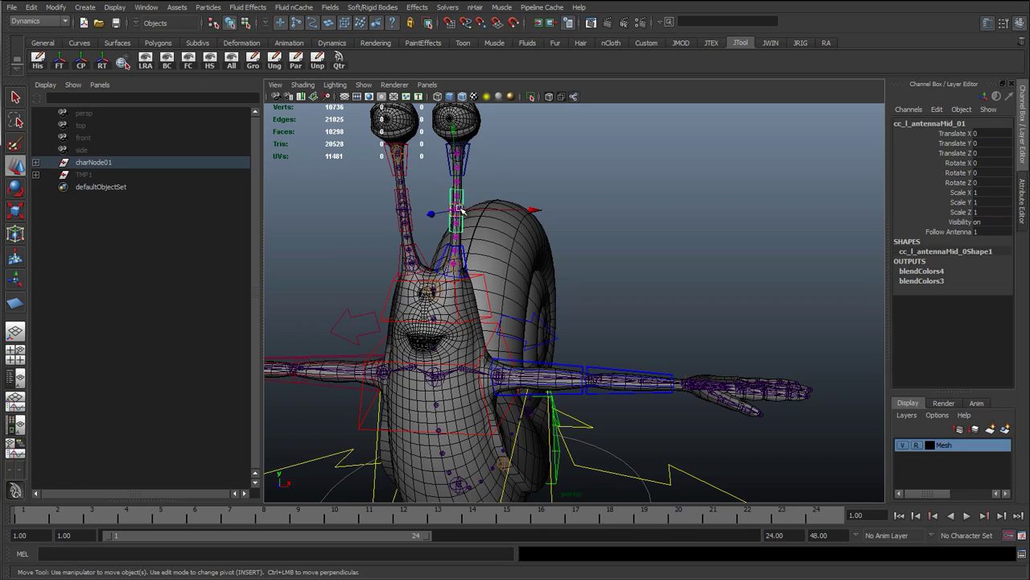
pyautogui.moveTo(459, 209)
pyautogui.mouseDown()
pyautogui.moveTo(475, 212)
pyautogui.moveTo(458, 231)
pyautogui.moveTo(455, 219)
pyautogui.mouseUp()
pyautogui.hotkey('ctrl', 'z')
# Test the left forearm FK control by rotating it about its Y axis, undo the rotation and clear the selection
pyautogui.click(603, 375)
pyautogui.click(614, 375)
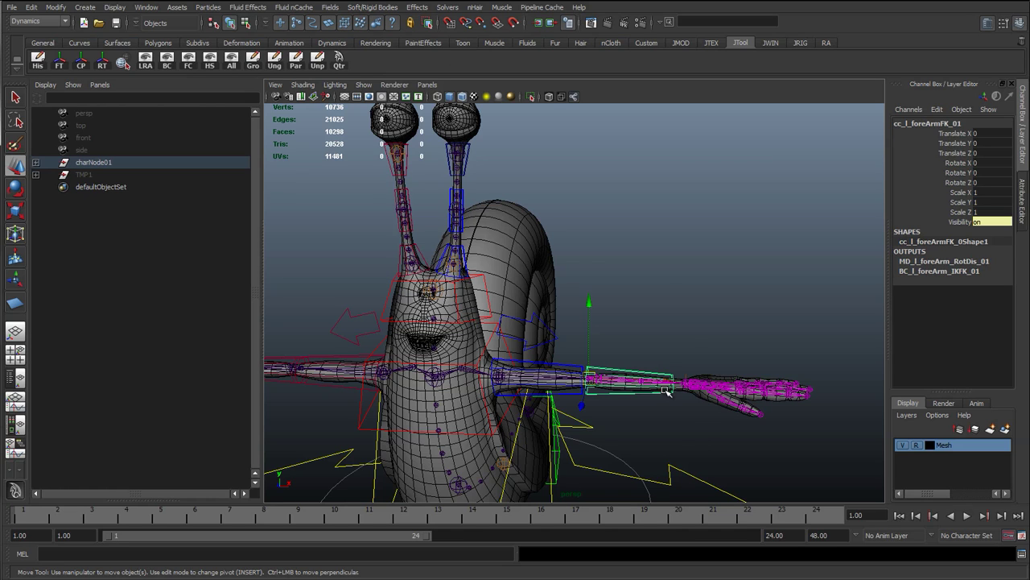
pyautogui.press('e')
pyautogui.moveTo(636, 421); pyautogui.dragTo(531, 394)
pyautogui.hotkey('ctrl', 'z')
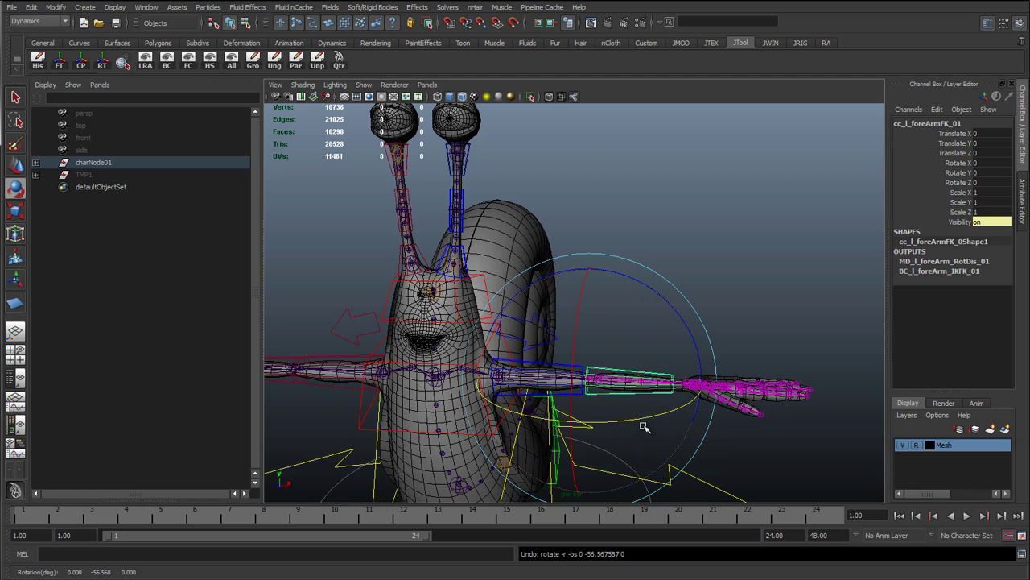
pyautogui.press('q')
pyautogui.click(675, 237)
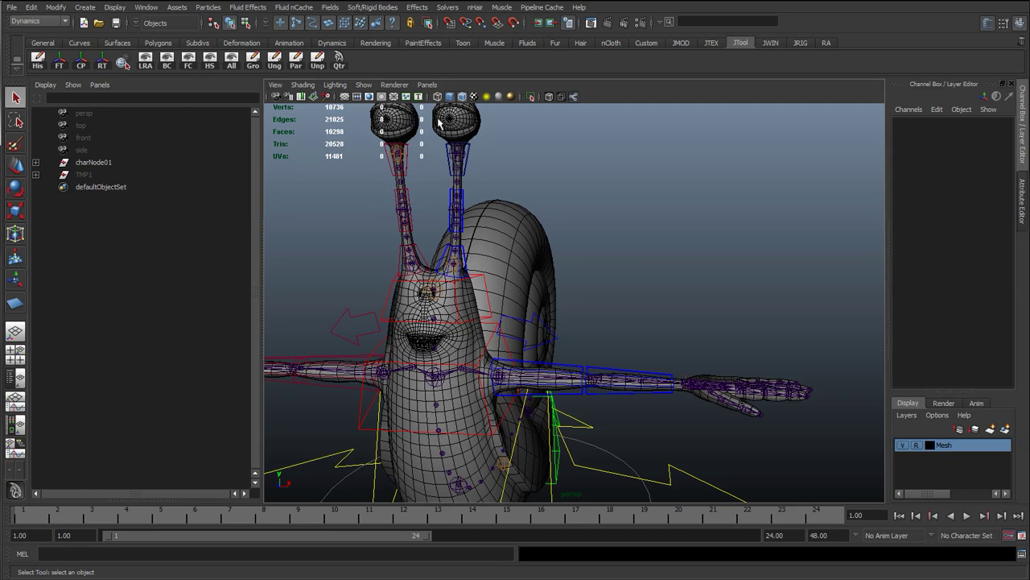
pyautogui.keyDown('alt'); pyautogui.moveTo(503, 224); pyautogui.dragTo(532, 270, button='middle'); pyautogui.keyUp('alt')
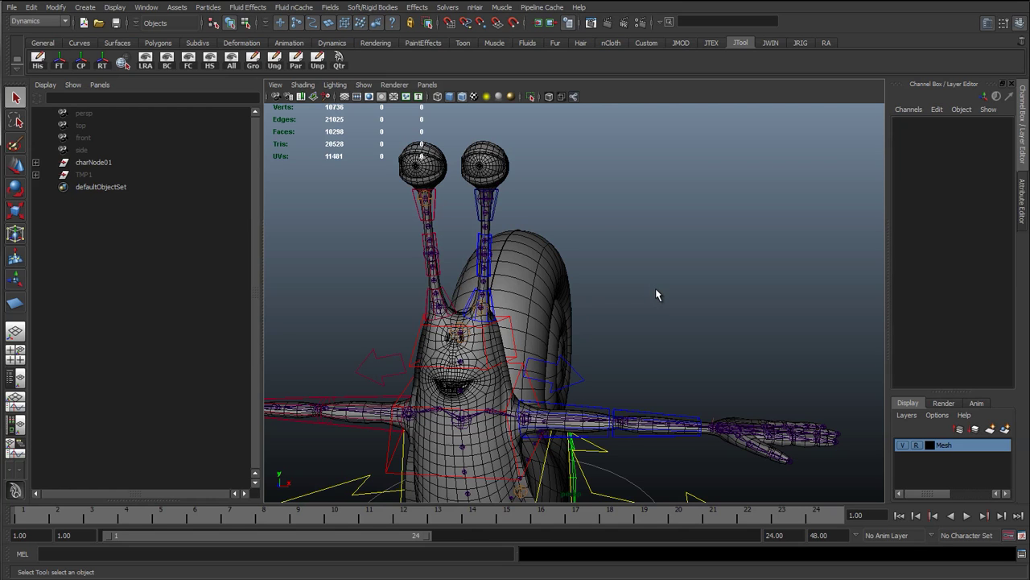
pyautogui.keyDown('alt'); pyautogui.moveTo(649, 368); pyautogui.dragTo(570, 255, button='middle'); pyautogui.keyUp('alt')
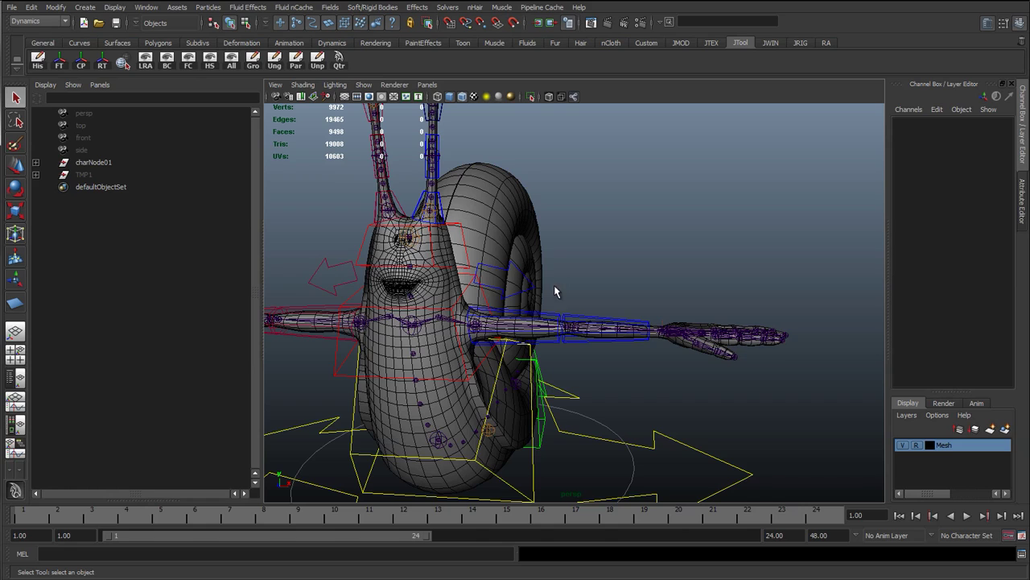
pyautogui.keyDown('alt'); pyautogui.moveTo(554, 286); pyautogui.dragTo(552, 307); pyautogui.keyUp('alt')
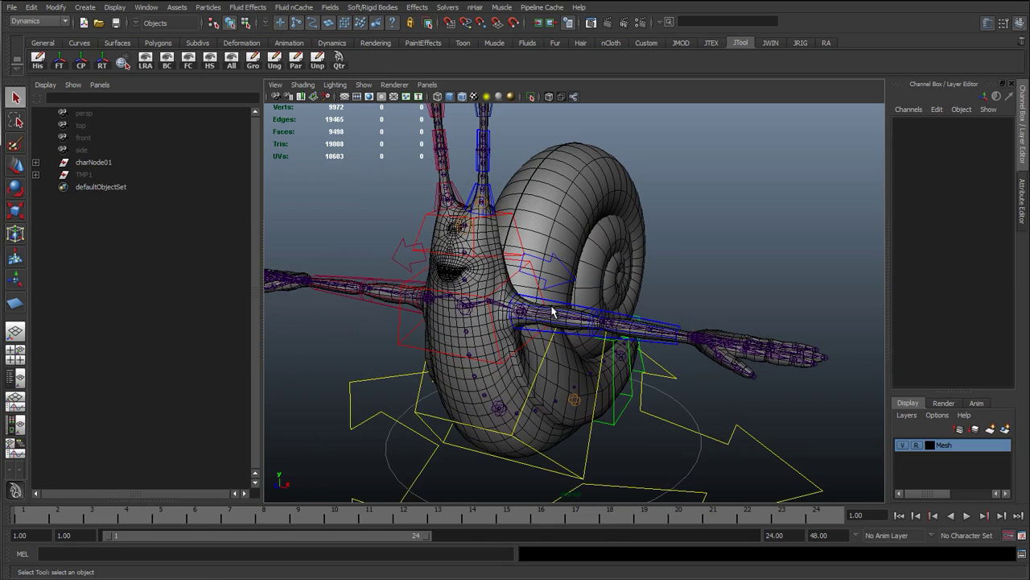
pyautogui.keyDown('alt'); pyautogui.moveTo(632, 351); pyautogui.dragTo(564, 359); pyautogui.keyUp('alt')
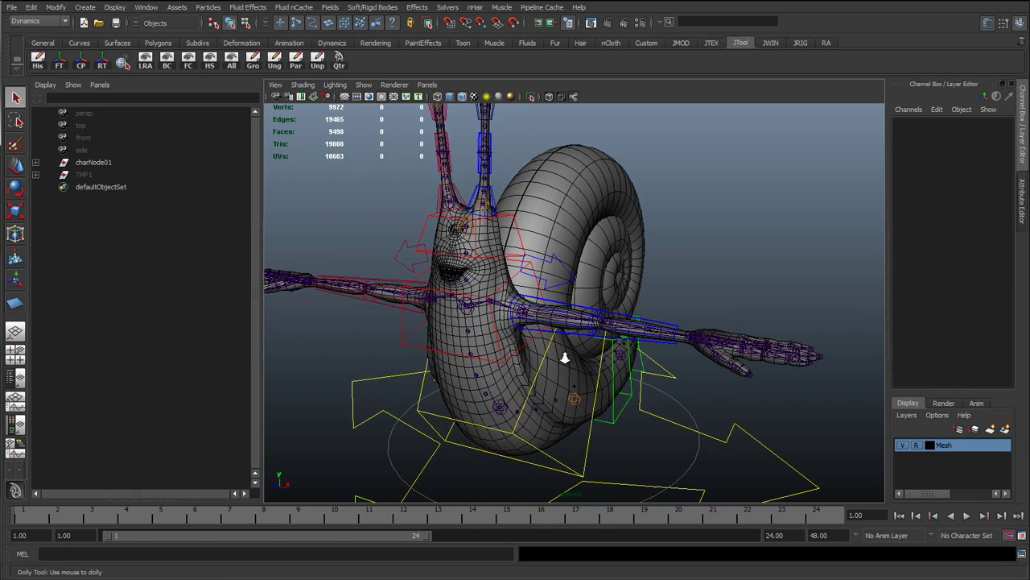
pyautogui.keyDown('alt'); pyautogui.moveTo(563, 359); pyautogui.dragTo(534, 338, button='right'); pyautogui.keyUp('alt')
pyautogui.keyDown('alt'); pyautogui.moveTo(630, 340); pyautogui.dragTo(709, 380); pyautogui.keyUp('alt')
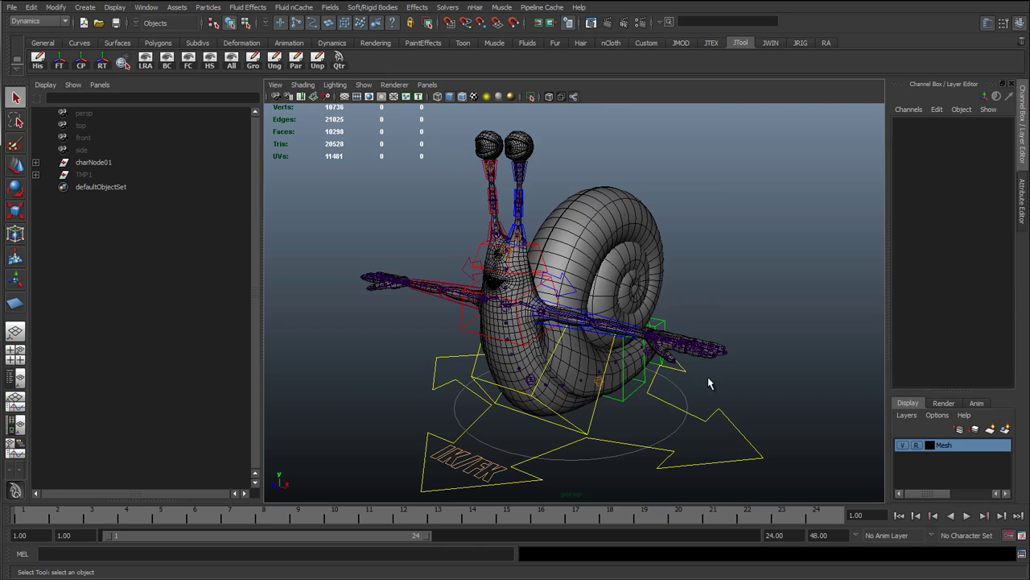
# Hide the Mesh layer and limit the viewport display to NURBS curves
pyautogui.click(903, 446)
pyautogui.scroll(-2, 614, 386)
pyautogui.click(364, 85)
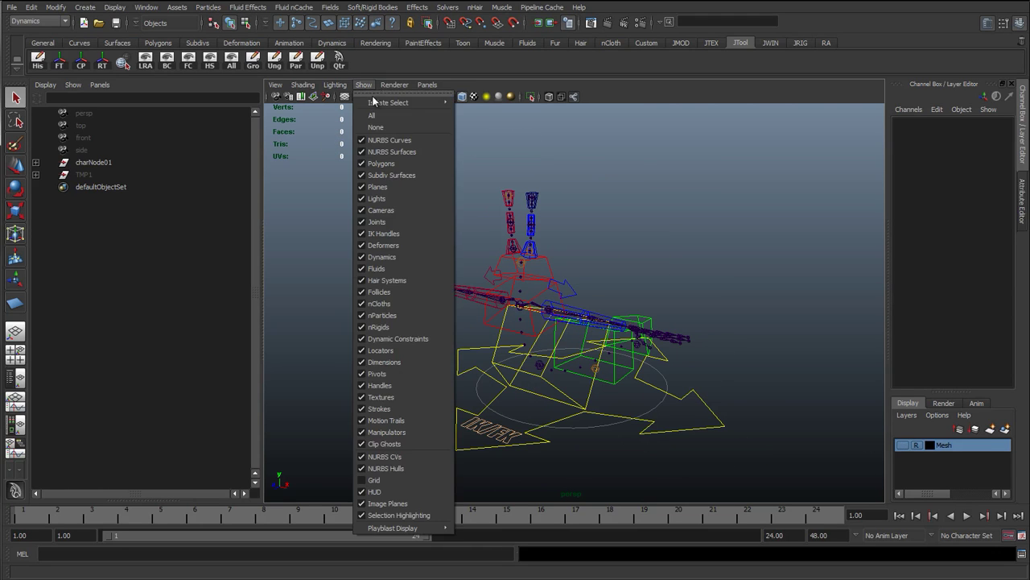
pyautogui.click(375, 127)
pyautogui.click(365, 84)
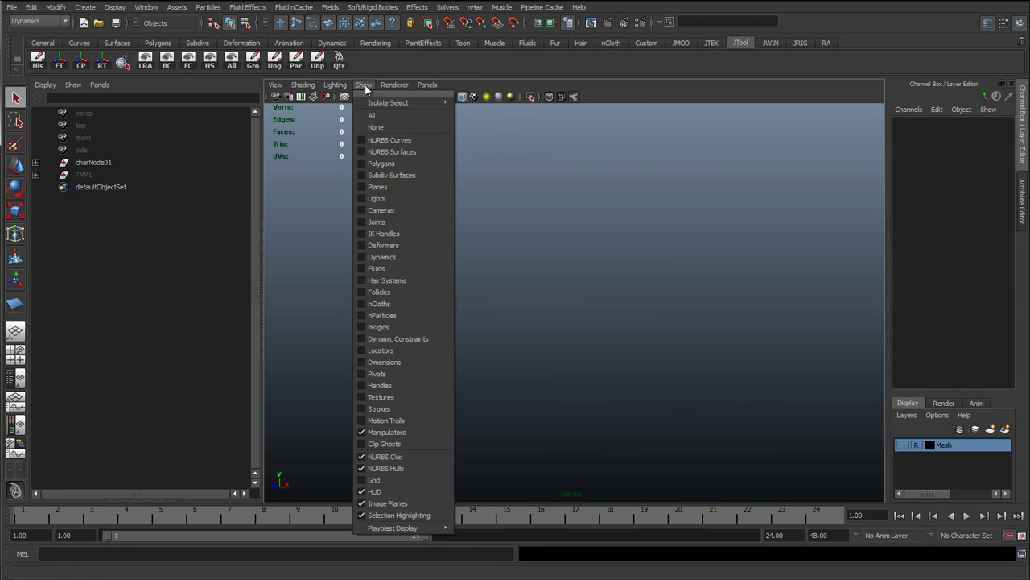
pyautogui.click(389, 140)
# Create a display layer named CC from all of the rig's control curves
pyautogui.moveTo(314, 150); pyautogui.dragTo(798, 488)
pyautogui.keyDown('alt'); pyautogui.moveTo(593, 387); pyautogui.dragTo(652, 391); pyautogui.keyUp('alt')
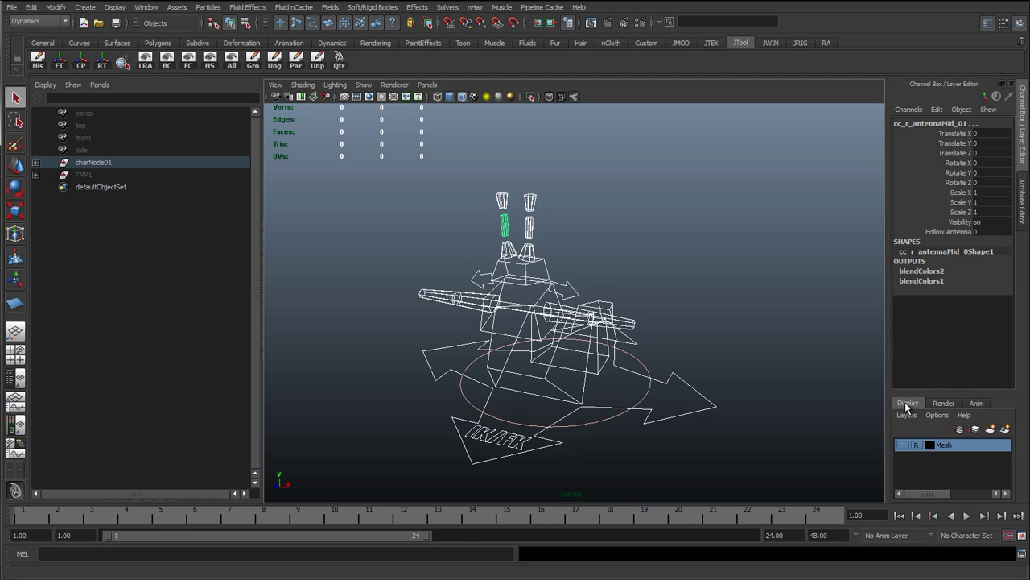
pyautogui.click(1006, 429)
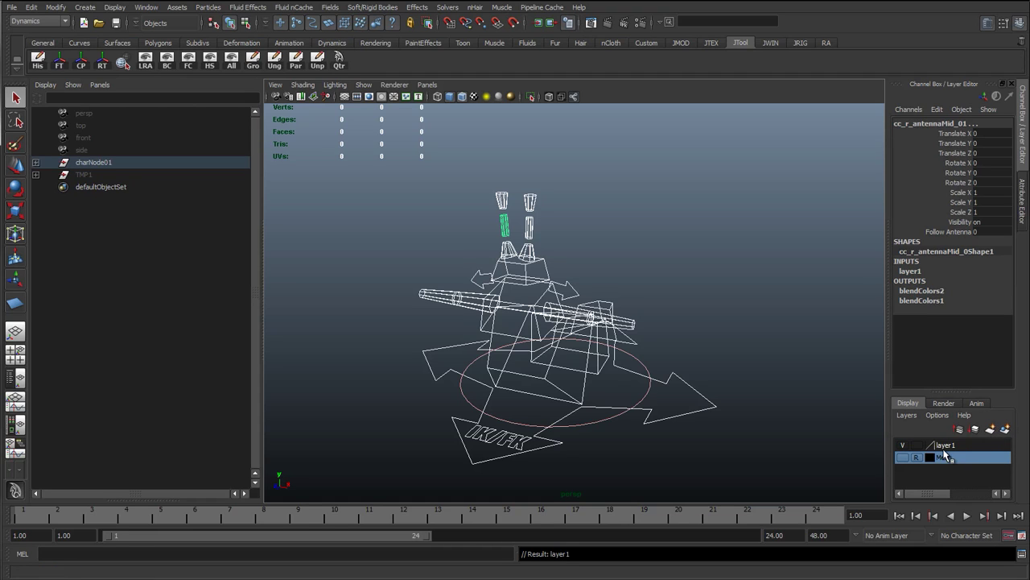
pyautogui.doubleClick(947, 445)
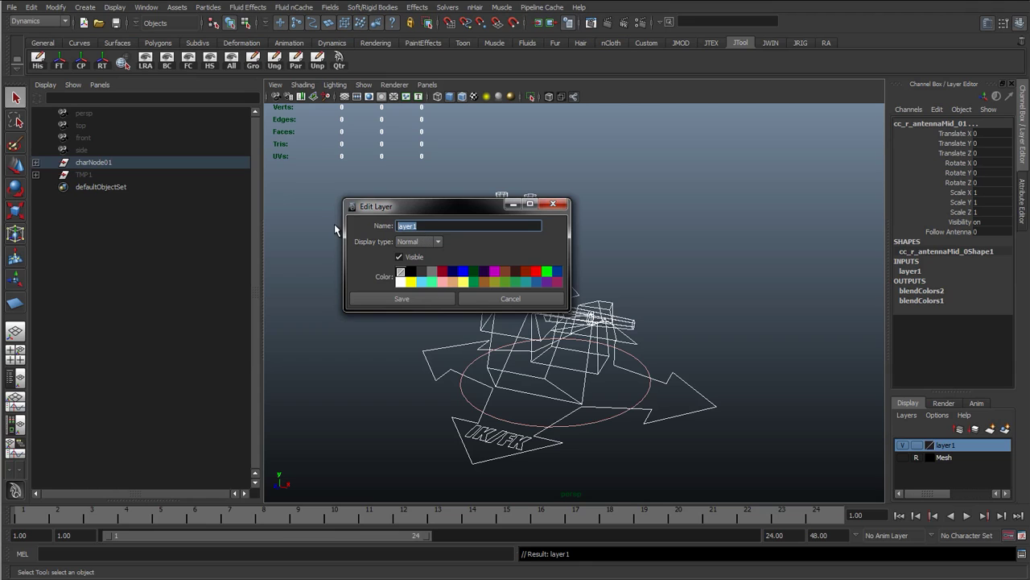
pyautogui.write('CC')
pyautogui.click(388, 299)
pyautogui.click(729, 310)
# Set the drawing override color of the left antenna's end control to blue
pyautogui.scroll(2, 527, 382)
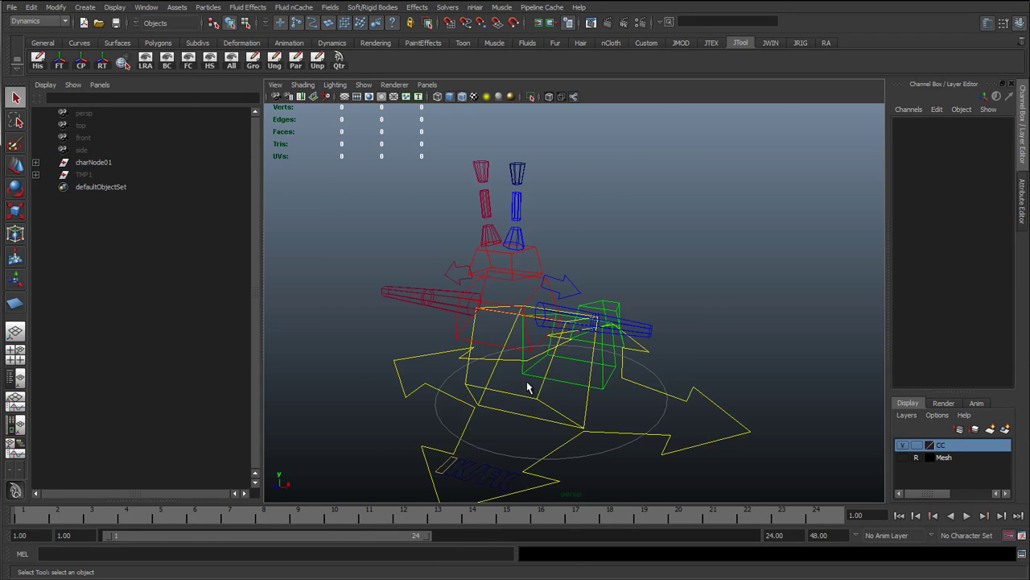
pyautogui.click(516, 173)
pyautogui.click(1028, 186)
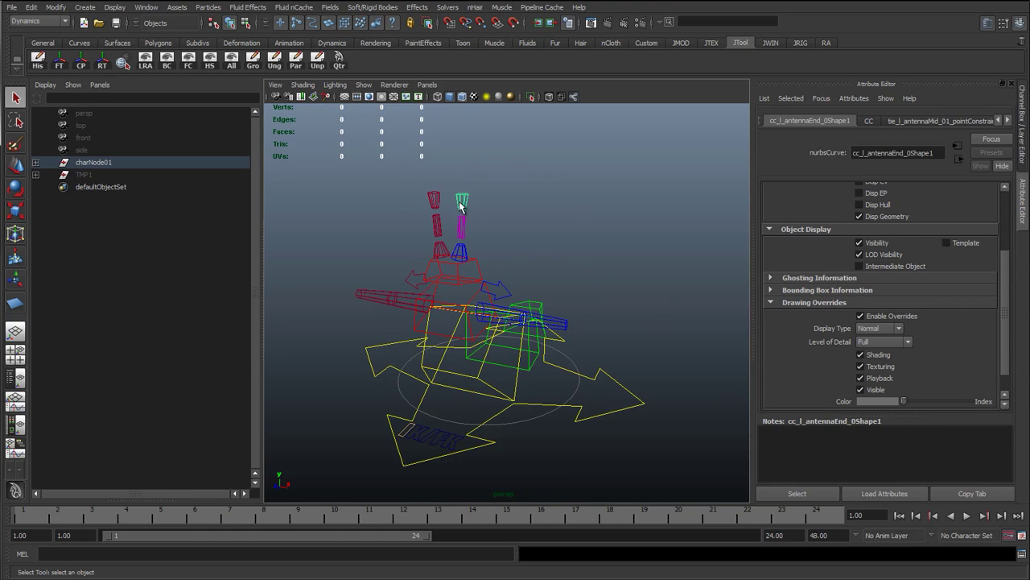
pyautogui.moveTo(904, 401); pyautogui.dragTo(917, 402)
pyautogui.click(624, 306)
# Set the first shape of the IK/FK control to pink and enable drawing overrides on its second shape
pyautogui.keyDown('alt'); pyautogui.moveTo(485, 320); pyautogui.dragTo(423, 467, button='right'); pyautogui.keyUp('alt')
pyautogui.keyDown('alt'); pyautogui.moveTo(424, 467); pyautogui.dragTo(437, 426, button='middle'); pyautogui.keyUp('alt')
pyautogui.keyDown('alt'); pyautogui.moveTo(437, 432); pyautogui.dragTo(416, 405); pyautogui.keyUp('alt')
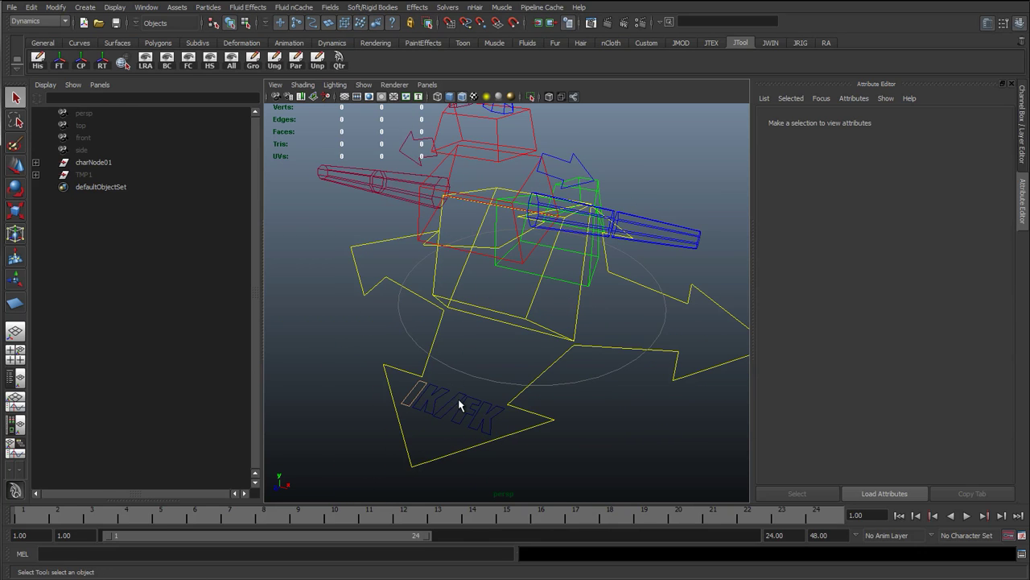
pyautogui.click(414, 391)
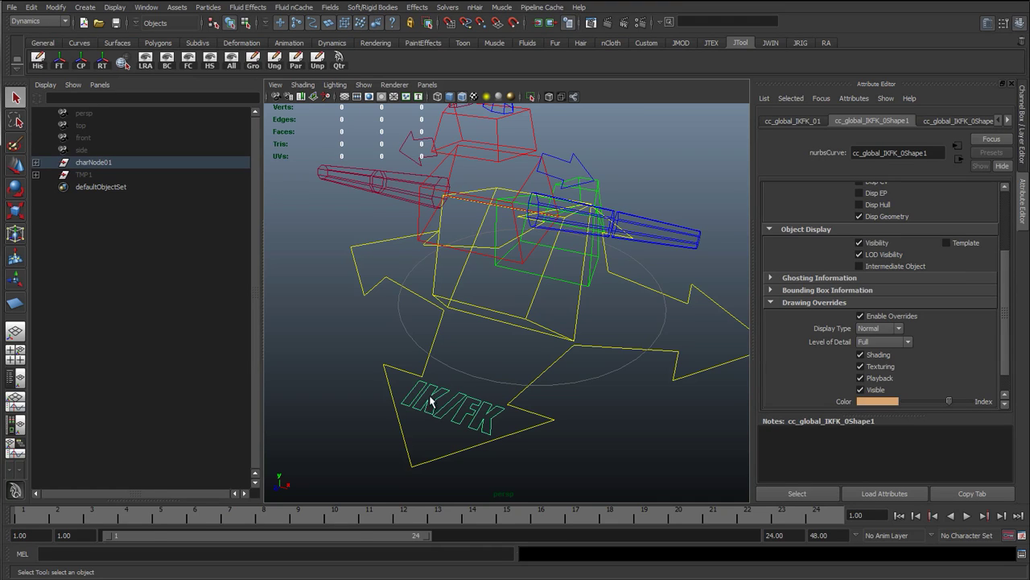
pyautogui.click(376, 401)
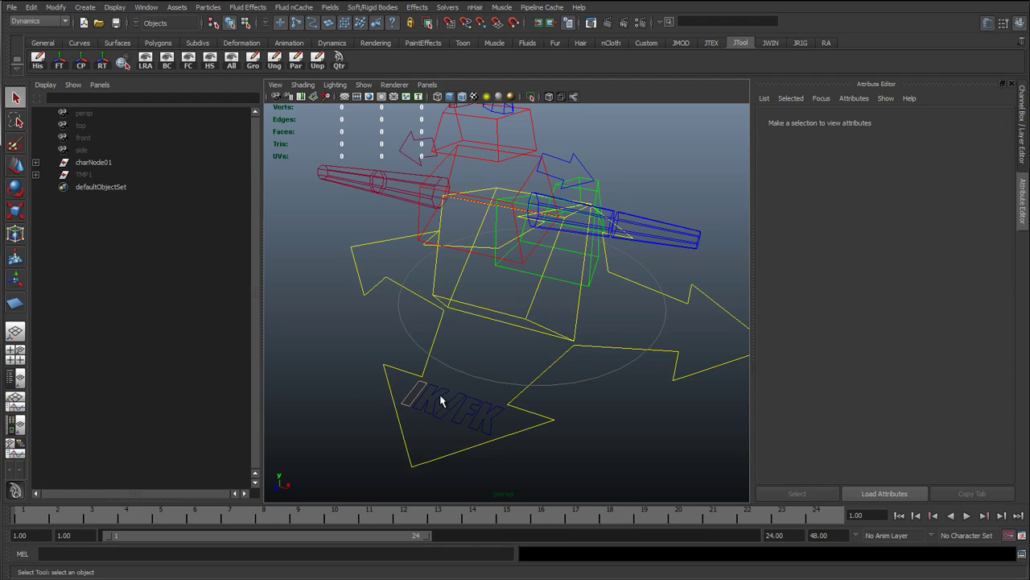
pyautogui.click(442, 403)
pyautogui.moveTo(947, 403); pyautogui.dragTo(938, 401)
pyautogui.click(932, 122)
pyautogui.click(873, 316)
pyautogui.click(614, 491)
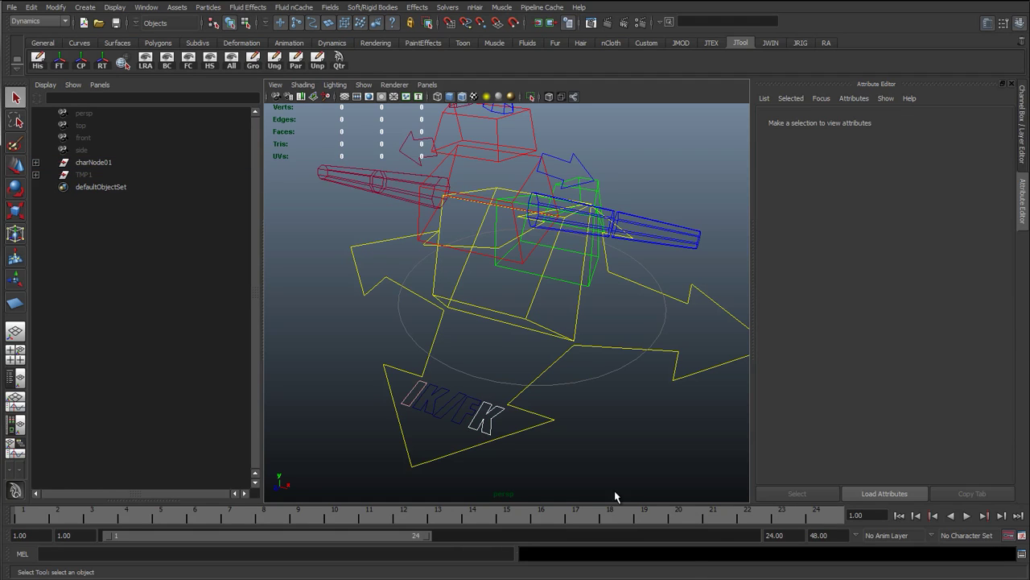
# Set the override color of the IK/FK control's second shape to tan and check the first shape's override settings
pyautogui.click(483, 415)
pyautogui.moveTo(933, 401); pyautogui.dragTo(951, 404)
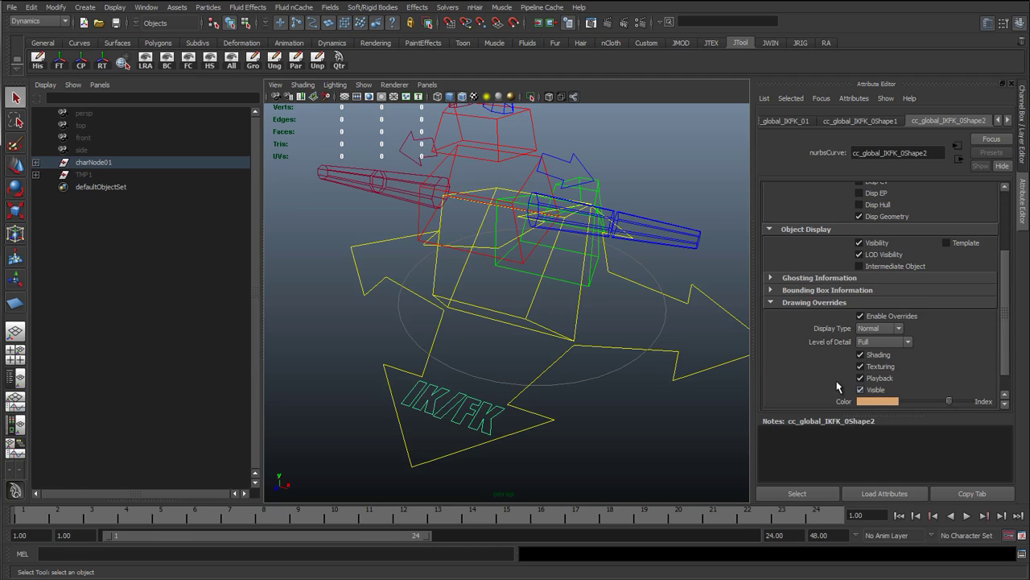
pyautogui.click(862, 121)
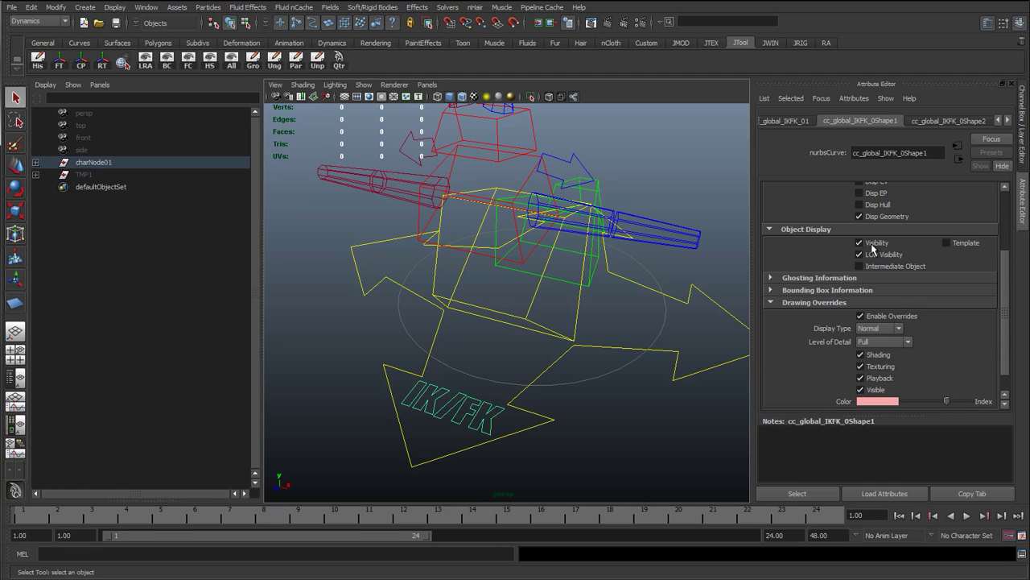
# Try to set an override color on the cc_global_IKFK_01 transform
pyautogui.click(795, 120)
pyautogui.moveTo(947, 375)
pyautogui.mouseDown()
pyautogui.moveTo(926, 375)
pyautogui.moveTo(948, 377)
pyautogui.mouseUp()
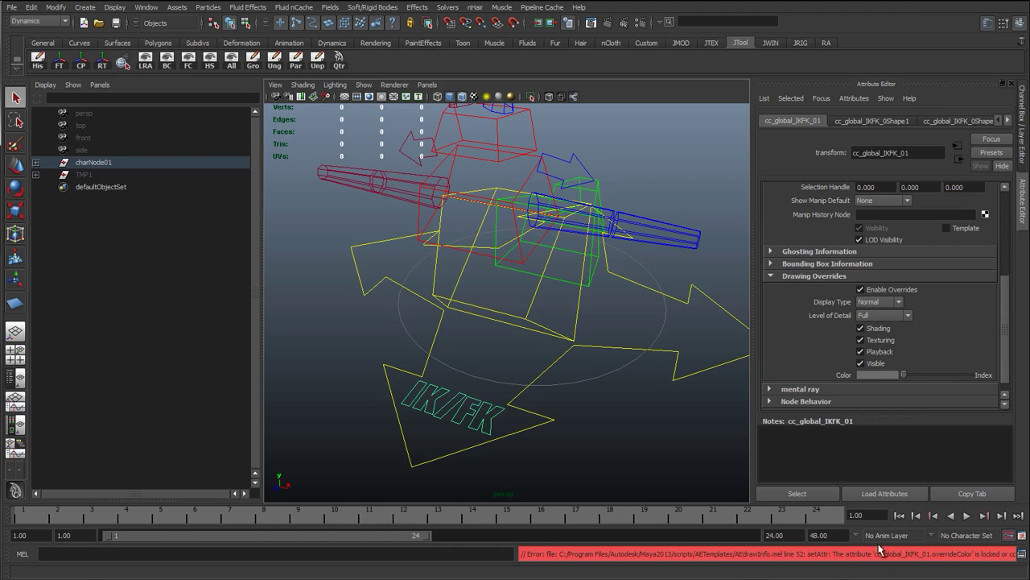
pyautogui.click(573, 434)
# Remove the IK/FK control from the CC layer
pyautogui.click(460, 415)
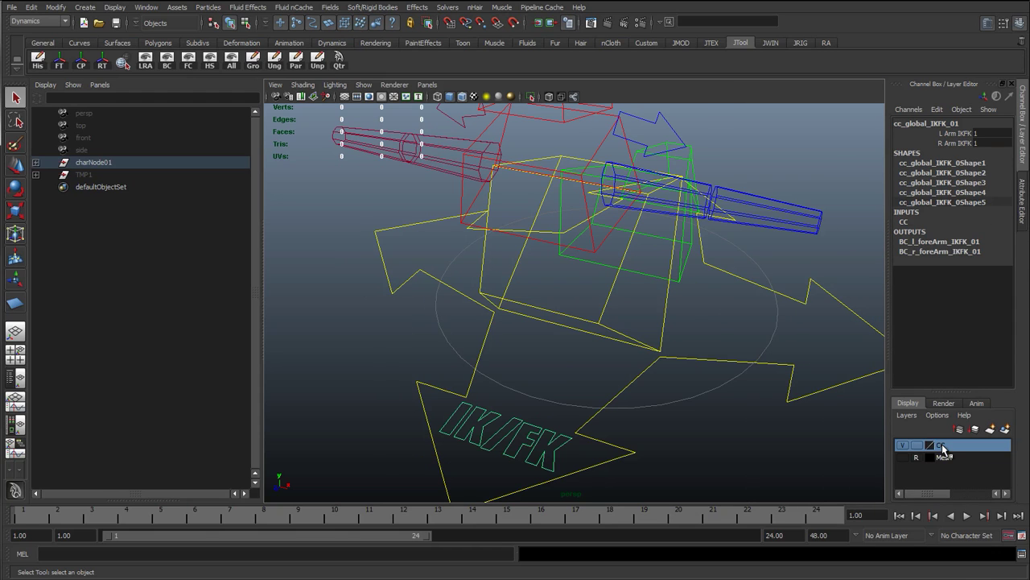
pyautogui.rightClick(942, 447)
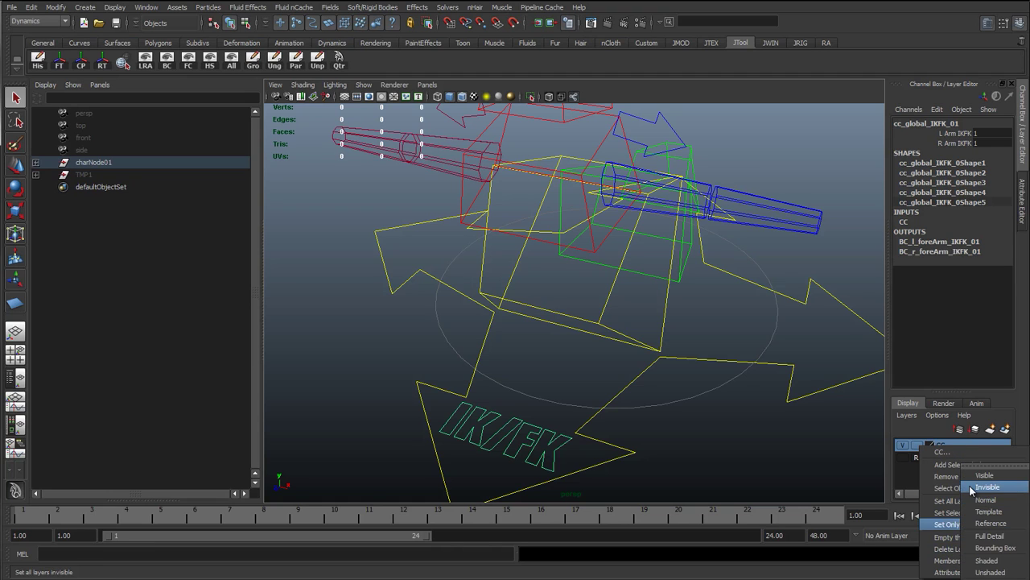
pyautogui.click(974, 478)
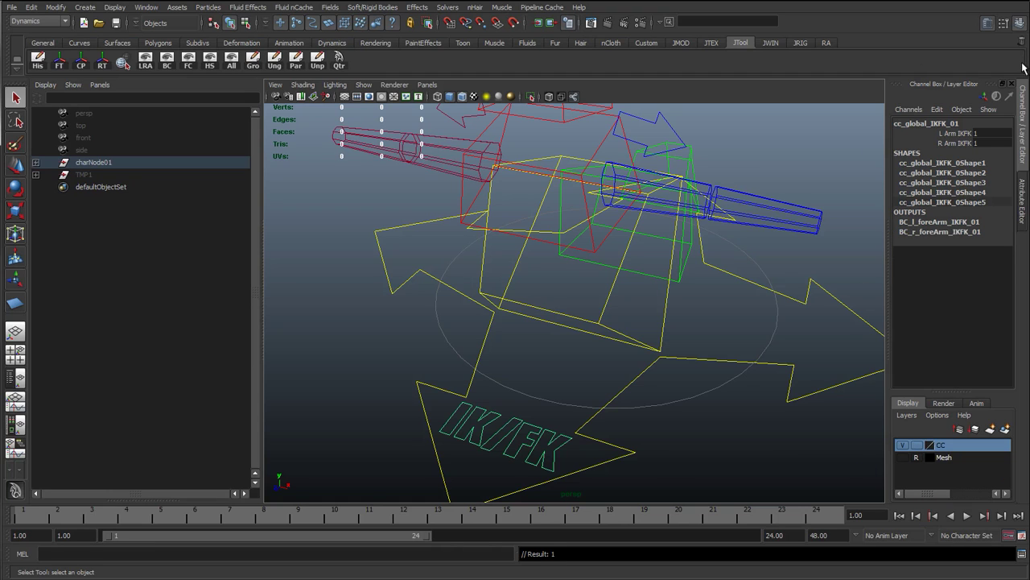
# Enable drawing overrides on the cc_global_IKFK_01 transform and choose an override color for it
pyautogui.click(1024, 190)
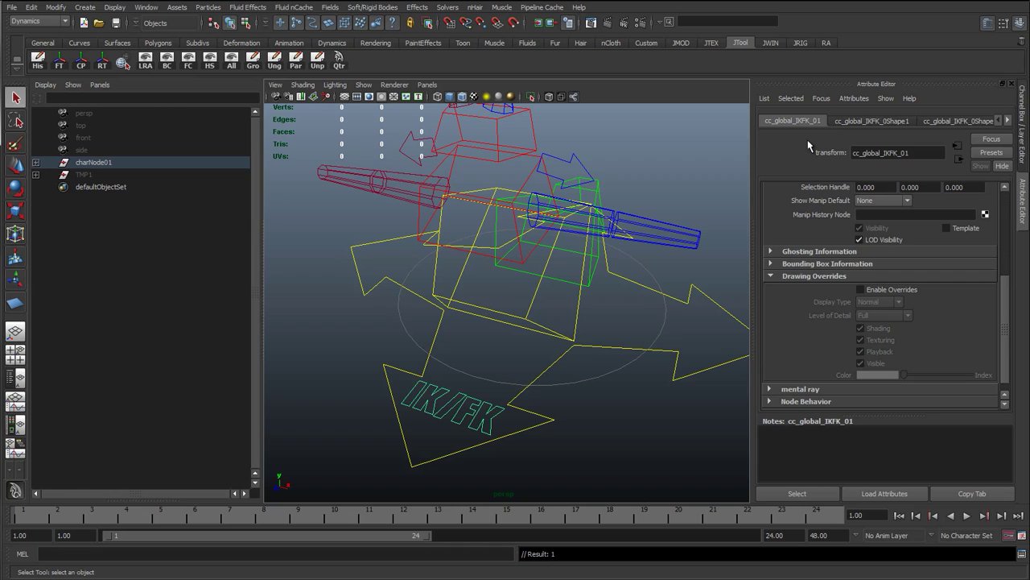
pyautogui.click(884, 290)
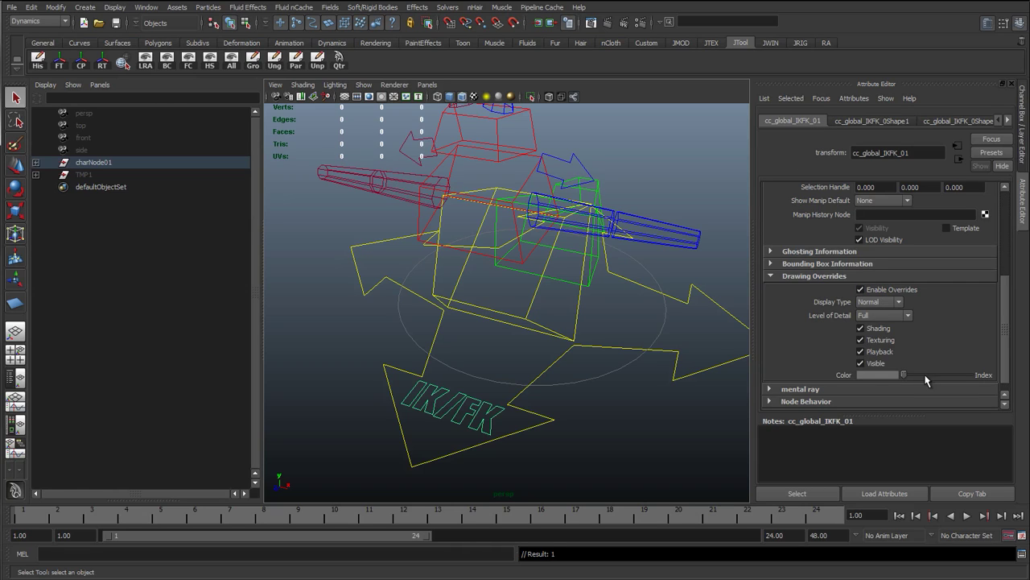
pyautogui.moveTo(926, 380); pyautogui.dragTo(948, 381)
# Review the IK/FK control's first two shapes and set an override color on cc_global_IKFK_0Shape3
pyautogui.click(849, 120)
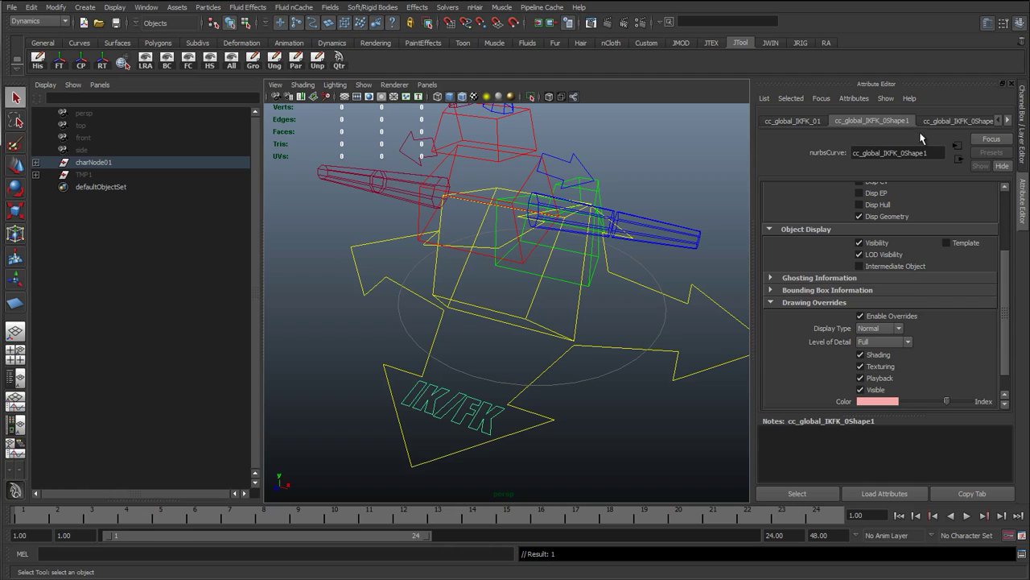
pyautogui.click(956, 121)
pyautogui.click(1007, 120)
pyautogui.click(1007, 120)
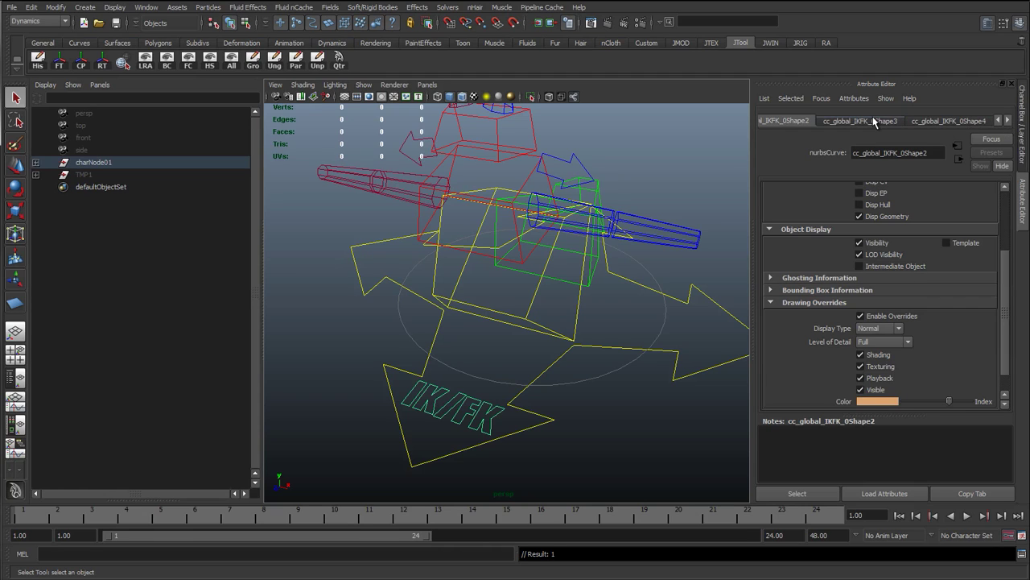
pyautogui.click(875, 121)
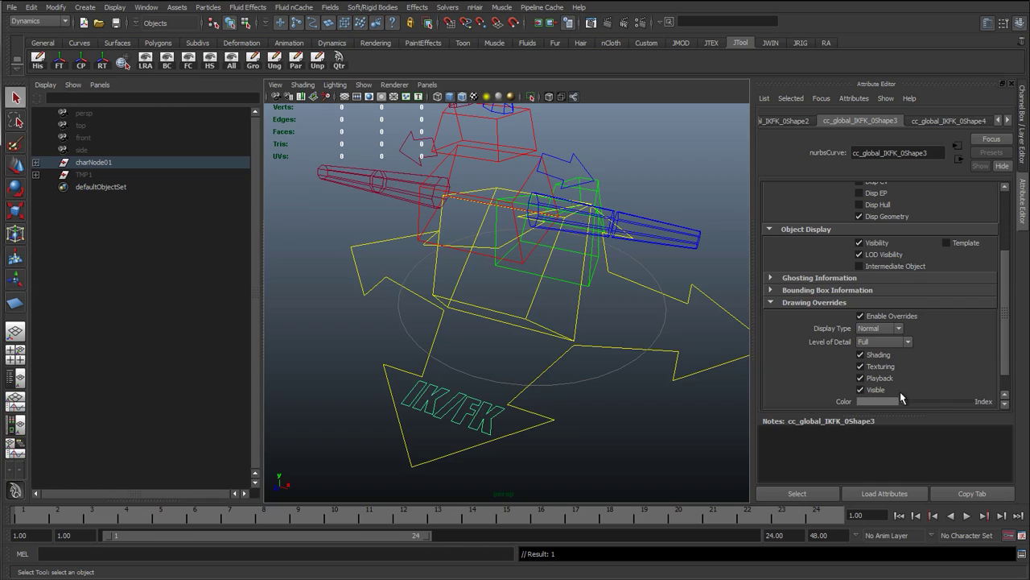
pyautogui.moveTo(939, 401); pyautogui.dragTo(949, 404)
# Enable drawing overrides on cc_global_IKFK_0Shape4 and set its color to pink
pyautogui.click(934, 129)
pyautogui.click(861, 316)
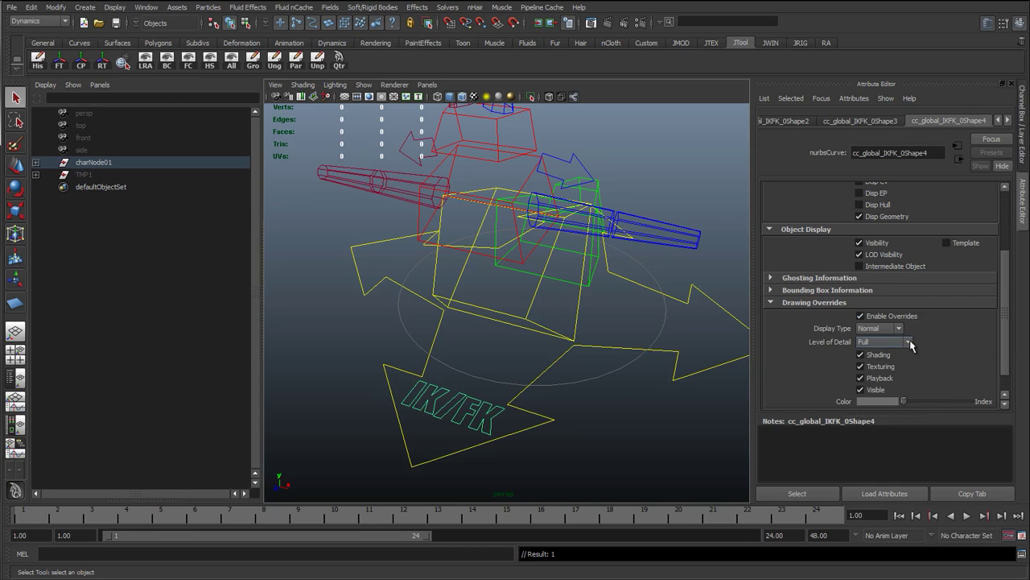
pyautogui.moveTo(938, 402); pyautogui.dragTo(947, 401)
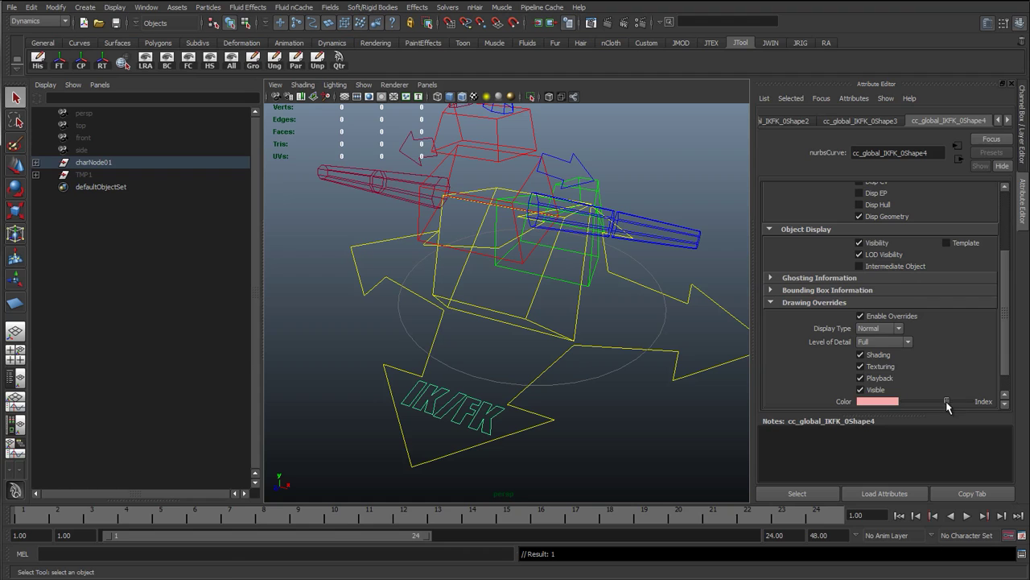
# Add the IK/FK control to the CC layer and deselect it
pyautogui.click(1002, 120)
pyautogui.click(606, 452)
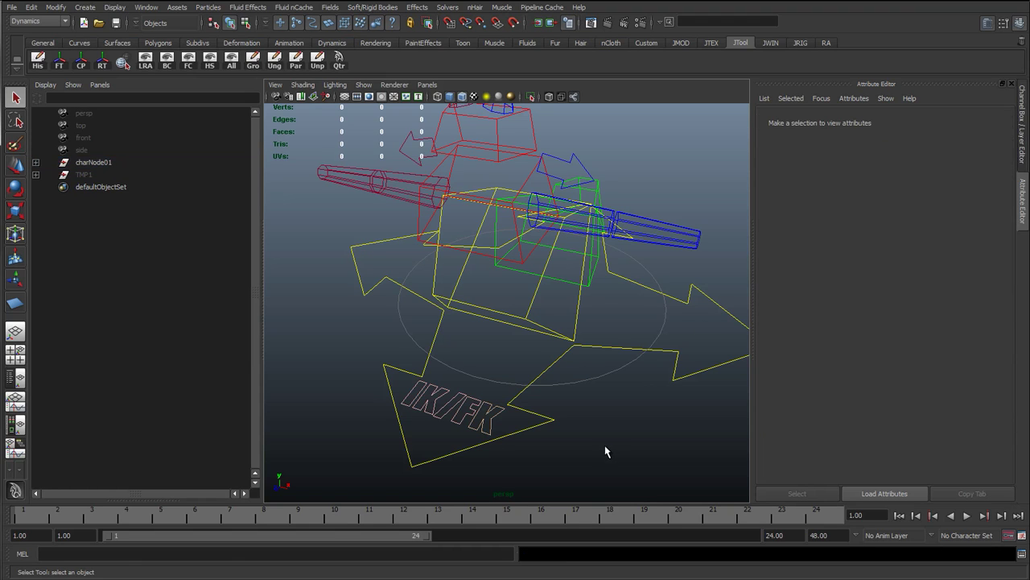
pyautogui.click(483, 392)
pyautogui.hotkey('ctrl', 'a')
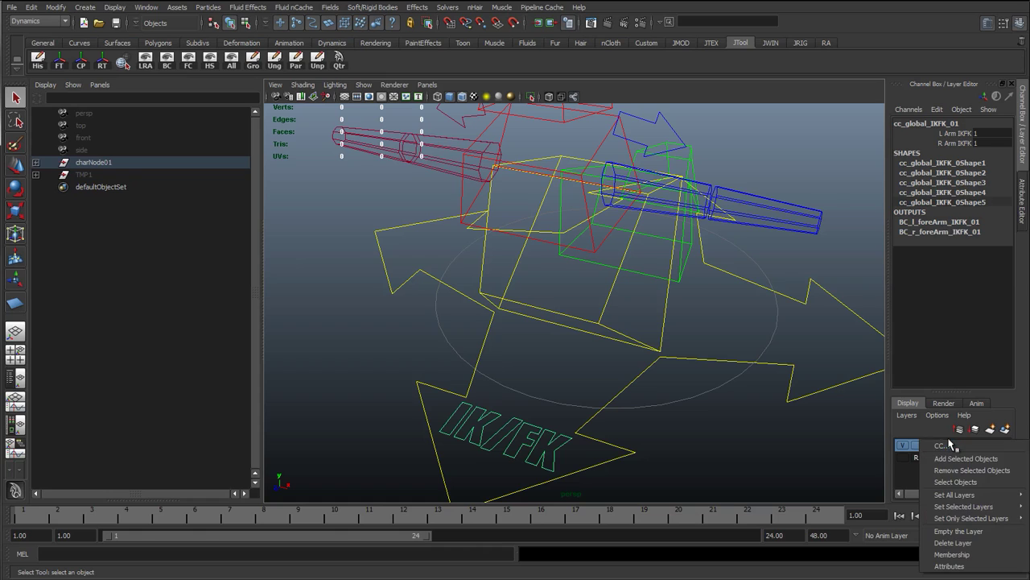
pyautogui.rightClick(922, 444)
pyautogui.click(950, 446)
pyautogui.click(879, 449)
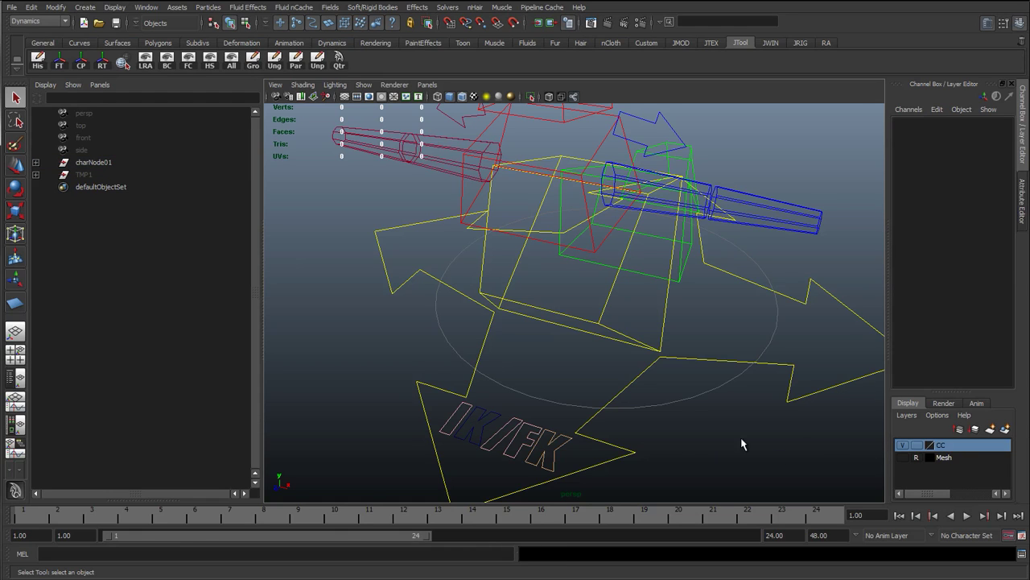
# Remove the IK/FK control from the CC layer
pyautogui.click(500, 437)
pyautogui.click(677, 448)
pyautogui.click(522, 442)
pyautogui.rightClick(918, 444)
pyautogui.click(947, 469)
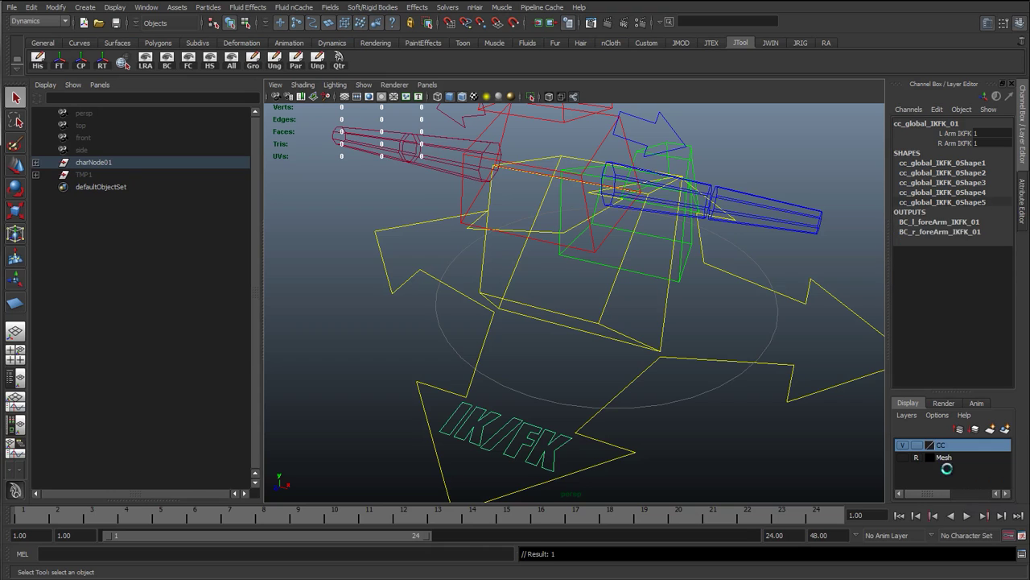
# Review the IK/FK control's shape colors, then enable drawing overrides on the cc_global_IKFK_01 transform with a pink color
pyautogui.click(1022, 202)
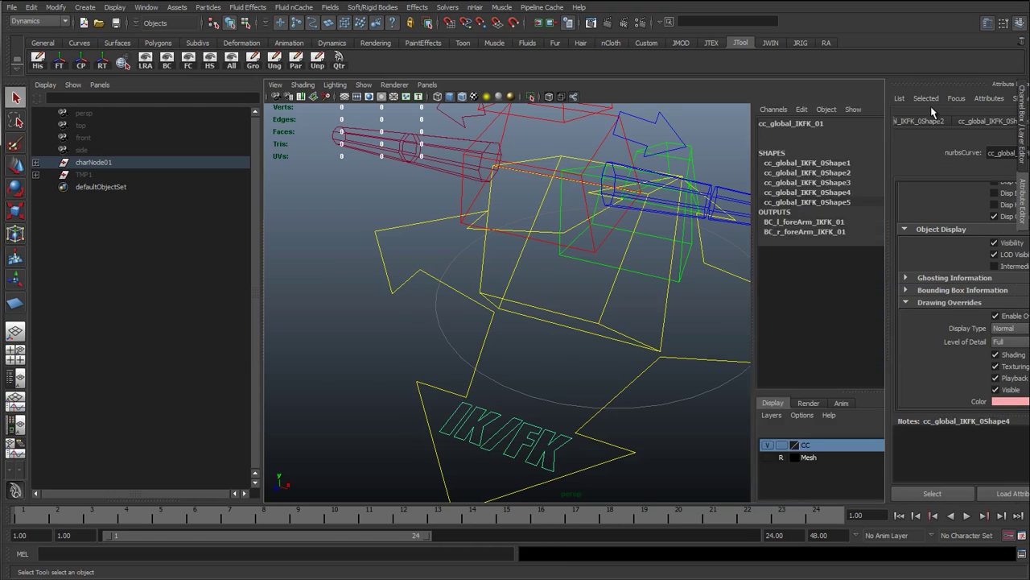
pyautogui.click(833, 121)
pyautogui.click(802, 122)
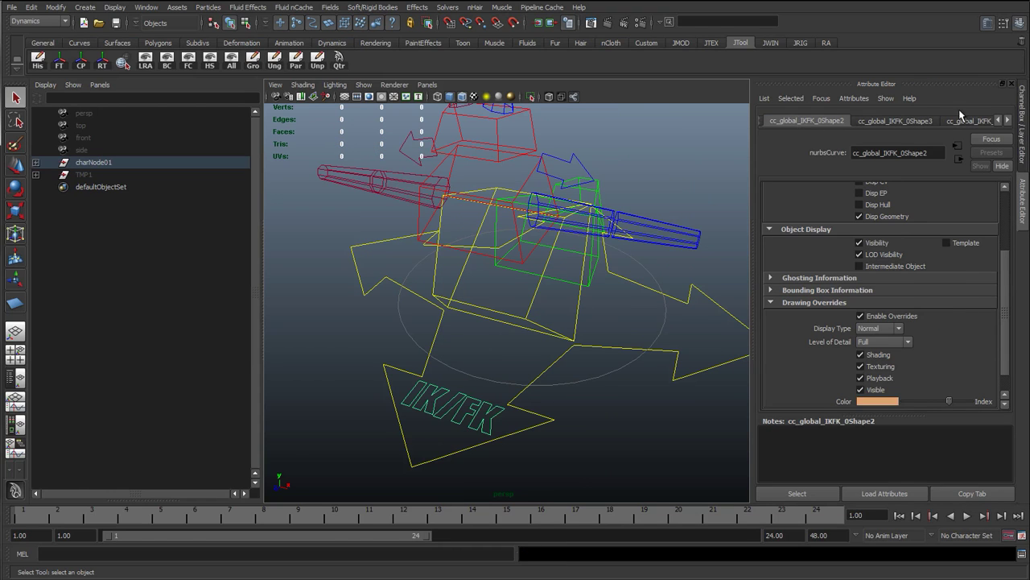
pyautogui.click(995, 120)
pyautogui.click(996, 120)
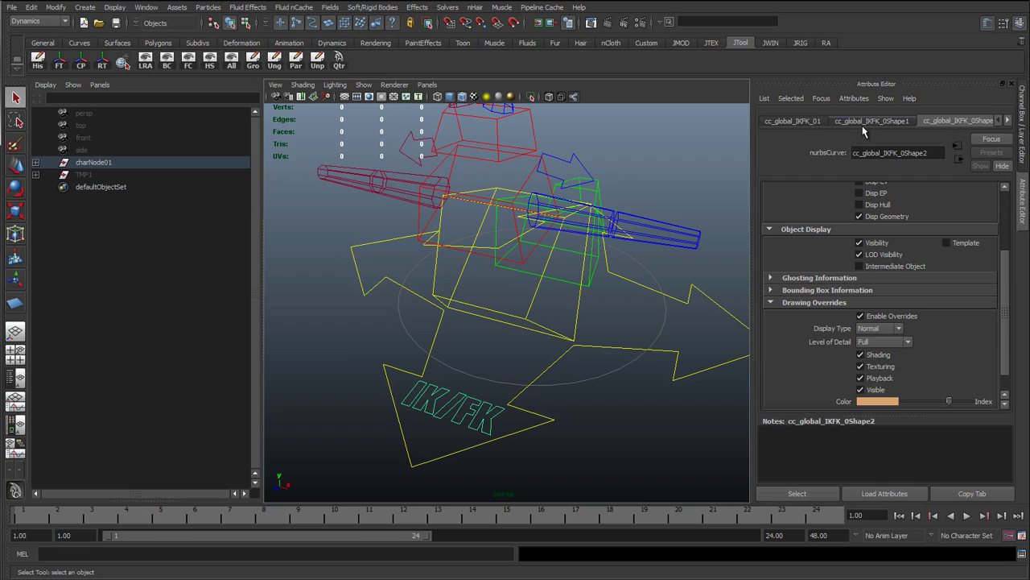
pyautogui.click(875, 120)
pyautogui.click(806, 117)
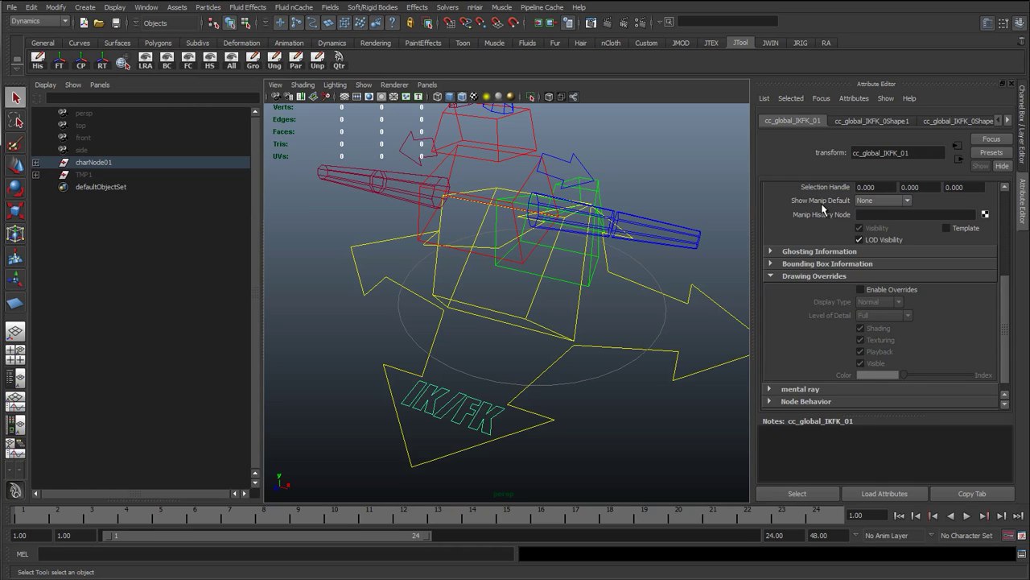
pyautogui.click(862, 290)
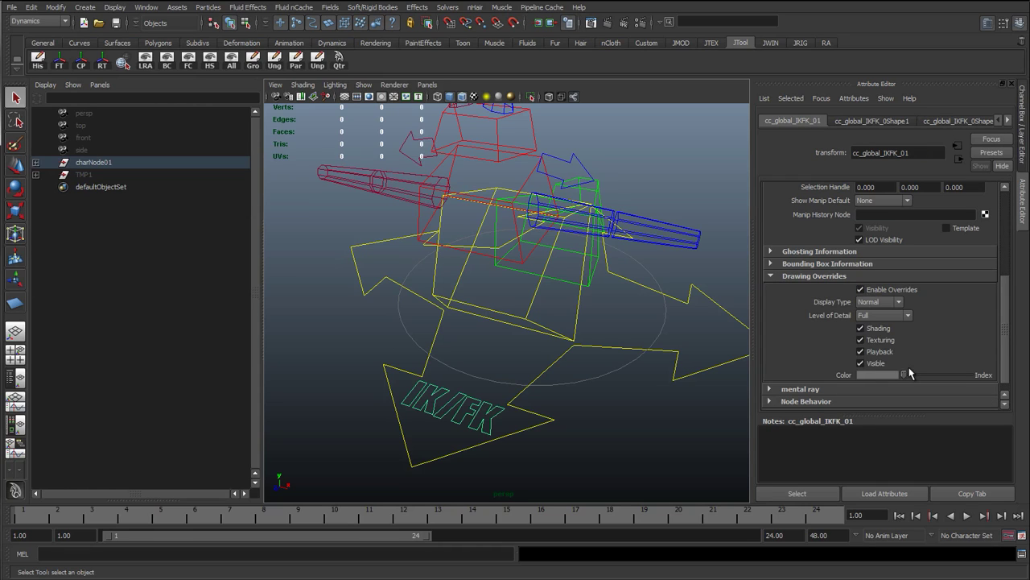
pyautogui.moveTo(905, 374); pyautogui.dragTo(948, 377)
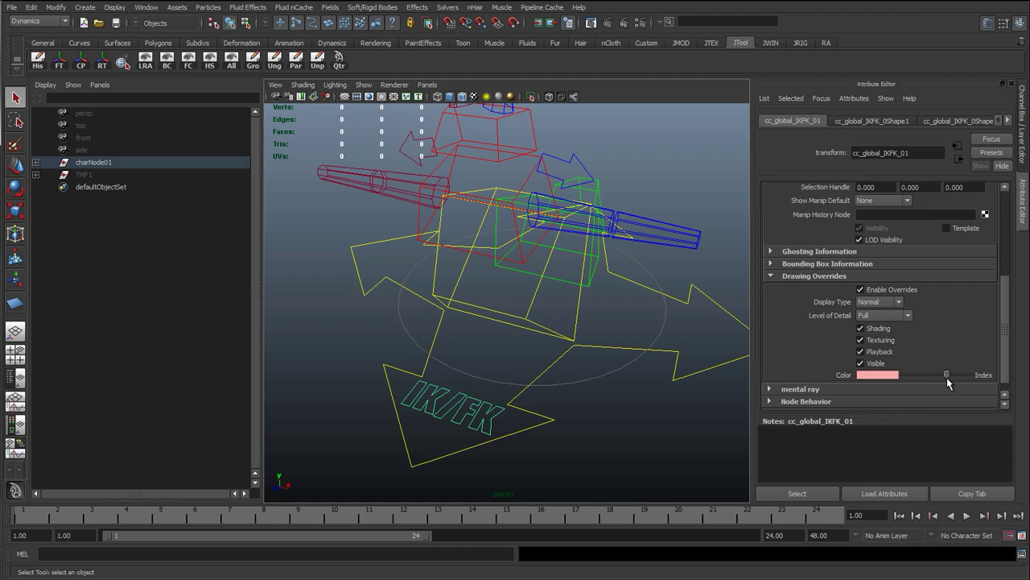
# Reselect the recolored IK/FK control and put it back in the CC layer
pyautogui.click(672, 424)
pyautogui.click(462, 411)
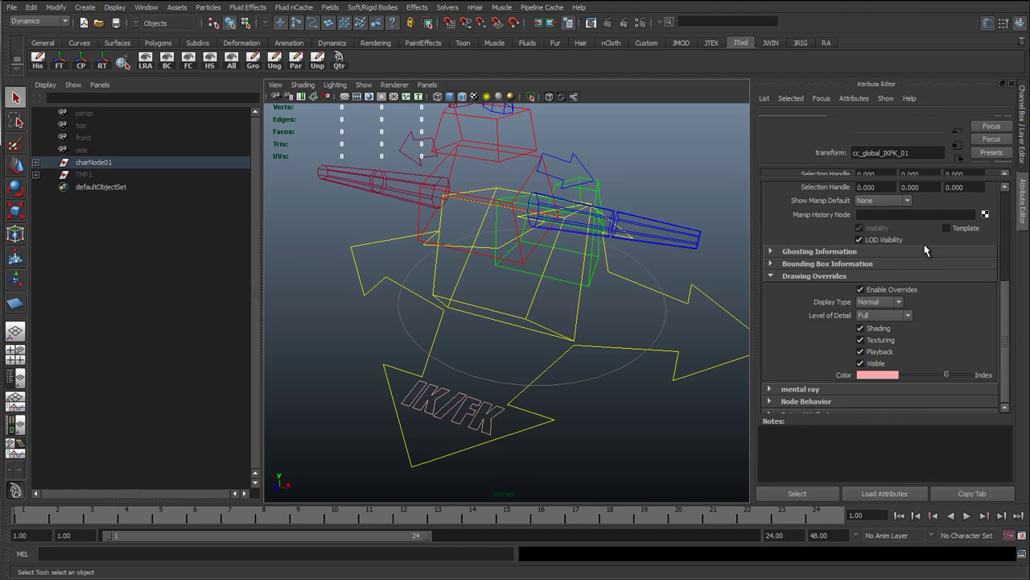
pyautogui.click(1023, 155)
pyautogui.rightClick(942, 446)
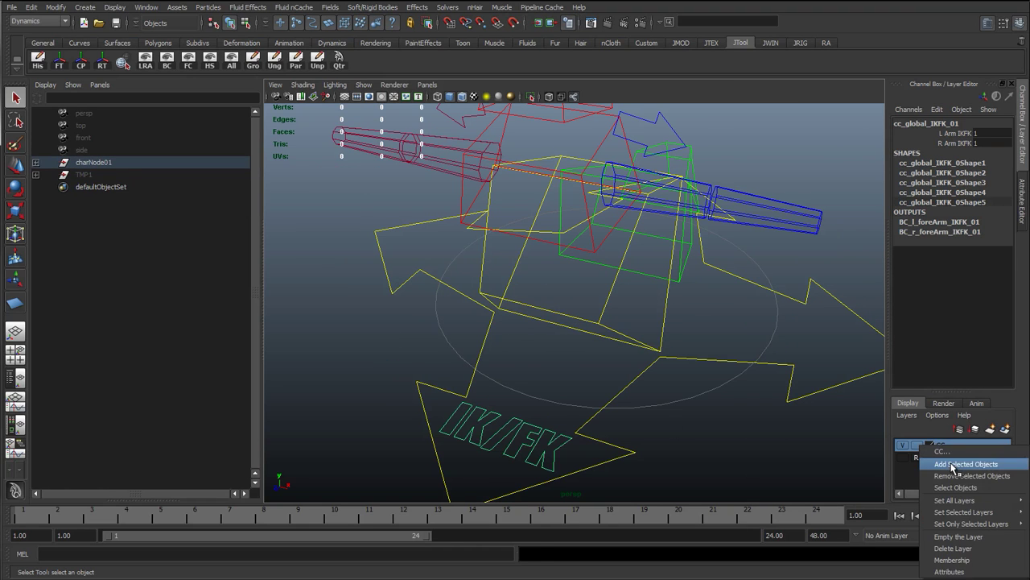
pyautogui.click(953, 465)
pyautogui.click(672, 465)
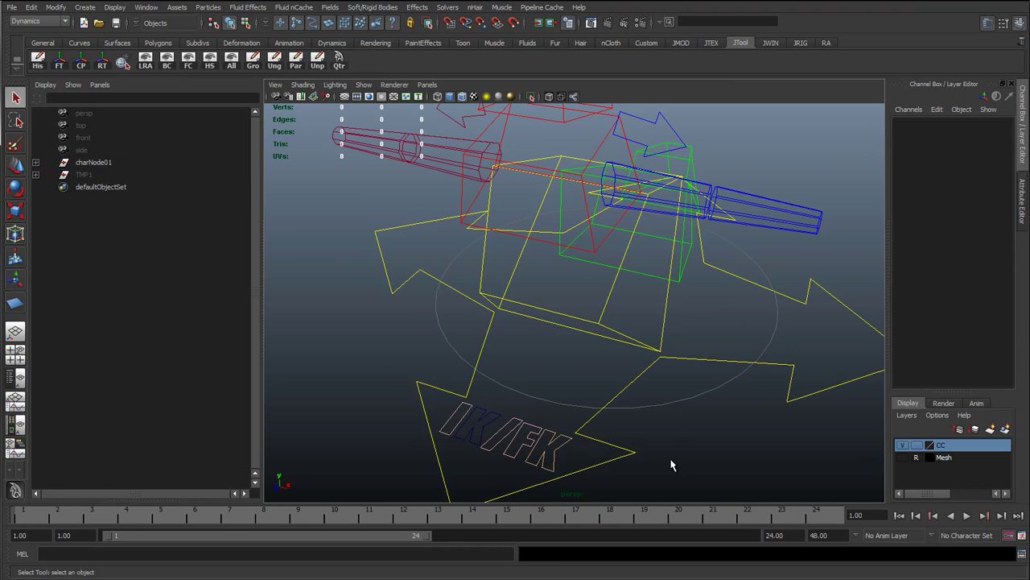
# Take the IK/FK control out of the CC layer again
pyautogui.click(508, 448)
pyautogui.rightClick(953, 450)
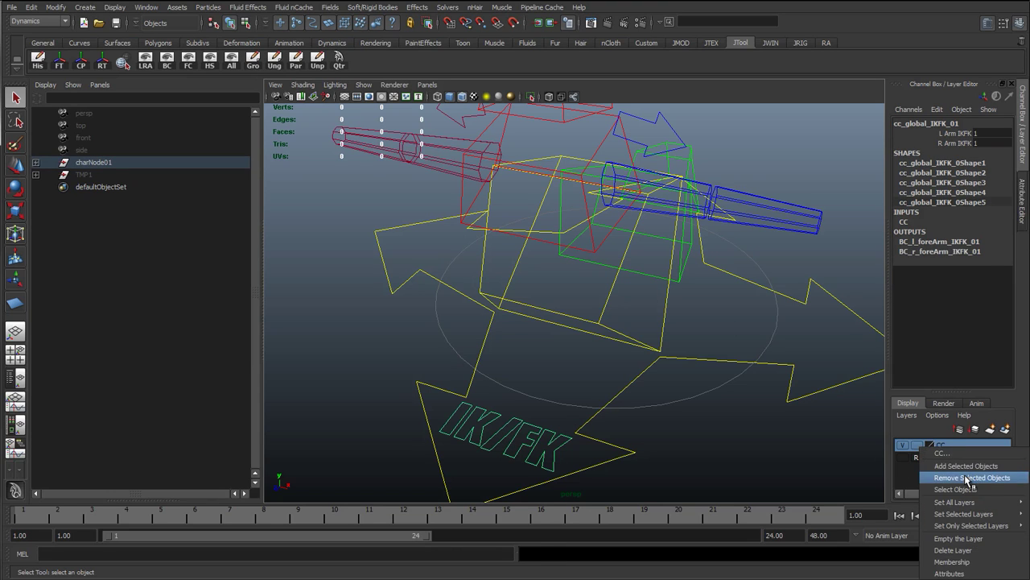
pyautogui.click(958, 466)
# Enable drawing overrides on the cc_global_IKFK_01 transform and choose its override color
pyautogui.click(1024, 206)
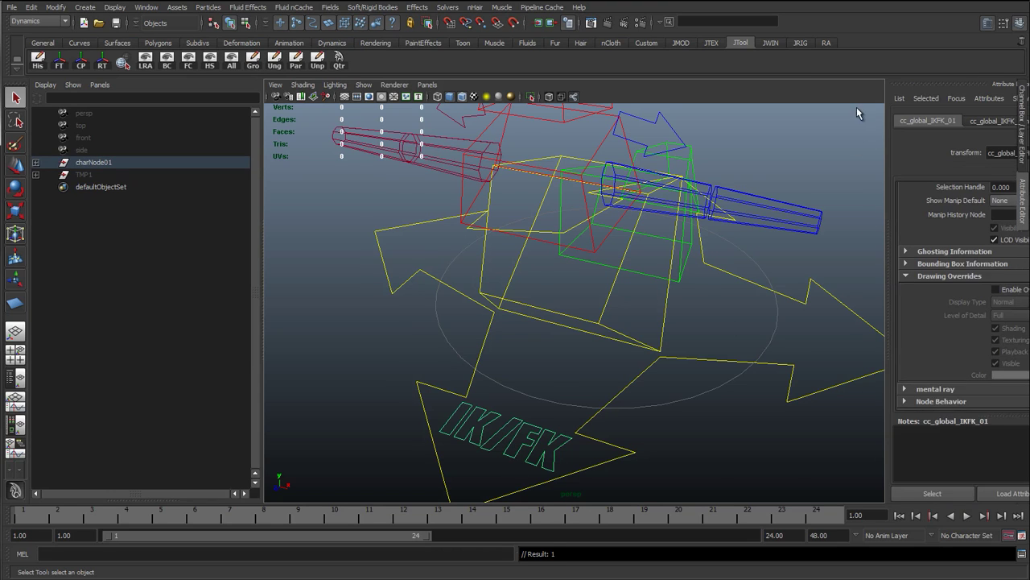
pyautogui.click(877, 292)
pyautogui.moveTo(949, 374)
pyautogui.mouseDown()
pyautogui.moveTo(939, 379)
pyautogui.moveTo(948, 383)
pyautogui.mouseUp()
pyautogui.click(622, 438)
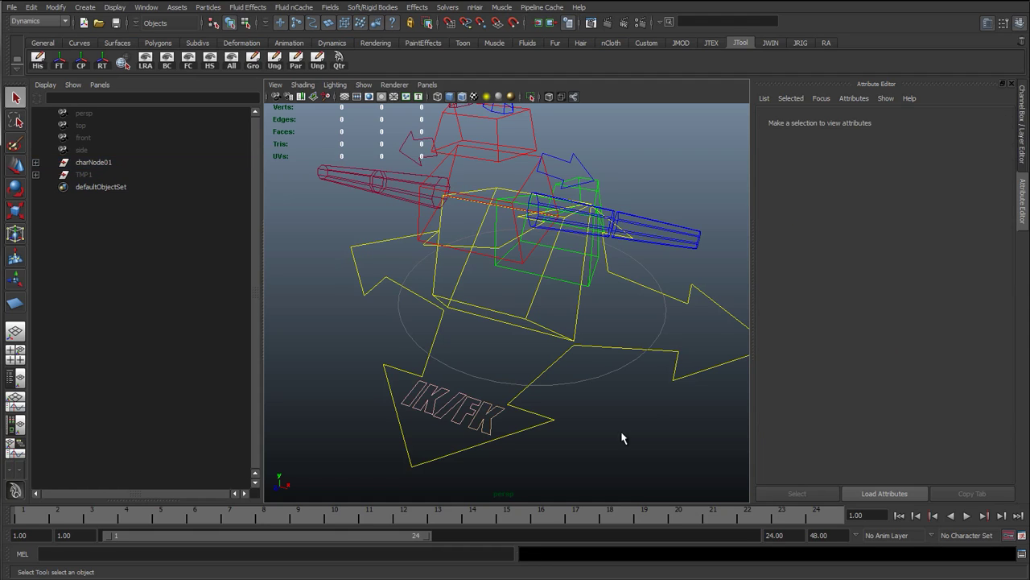
# Compare the IK/FK control's first two shapes and adjust the override color of cc_global_IKFK_0Shape2
pyautogui.click(481, 418)
pyautogui.click(877, 117)
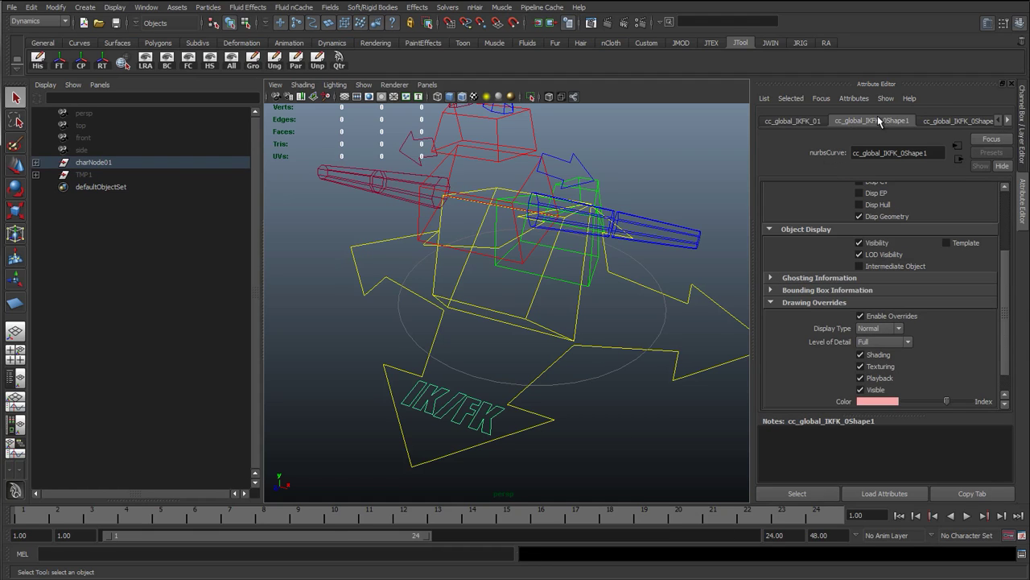
pyautogui.click(936, 123)
pyautogui.click(884, 122)
pyautogui.click(938, 122)
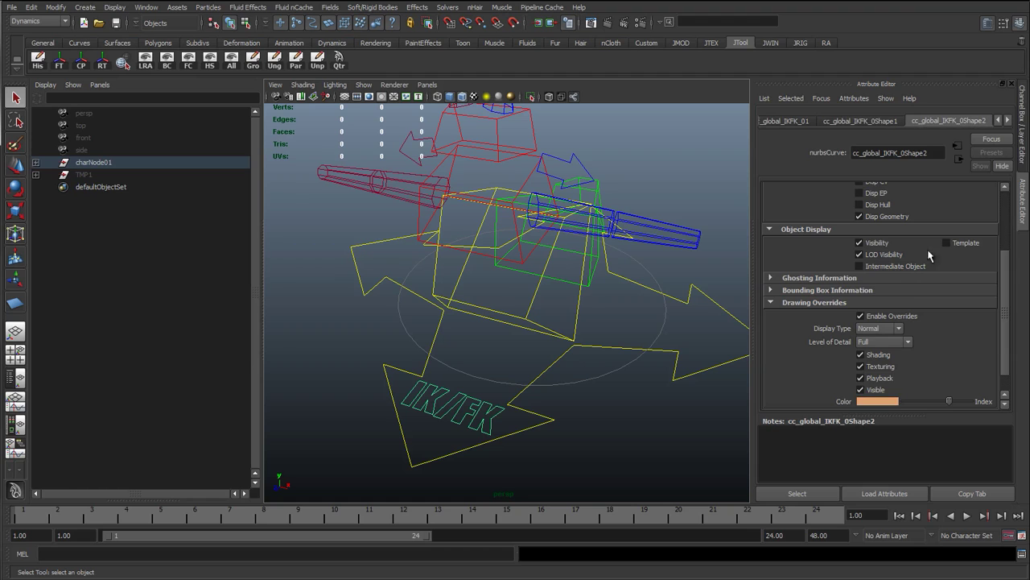
pyautogui.moveTo(947, 403); pyautogui.dragTo(917, 403)
# Add the IK/FK control to the CC layer and deselect it to check its colors
pyautogui.click(478, 420)
pyautogui.click(477, 420)
pyautogui.click(1022, 121)
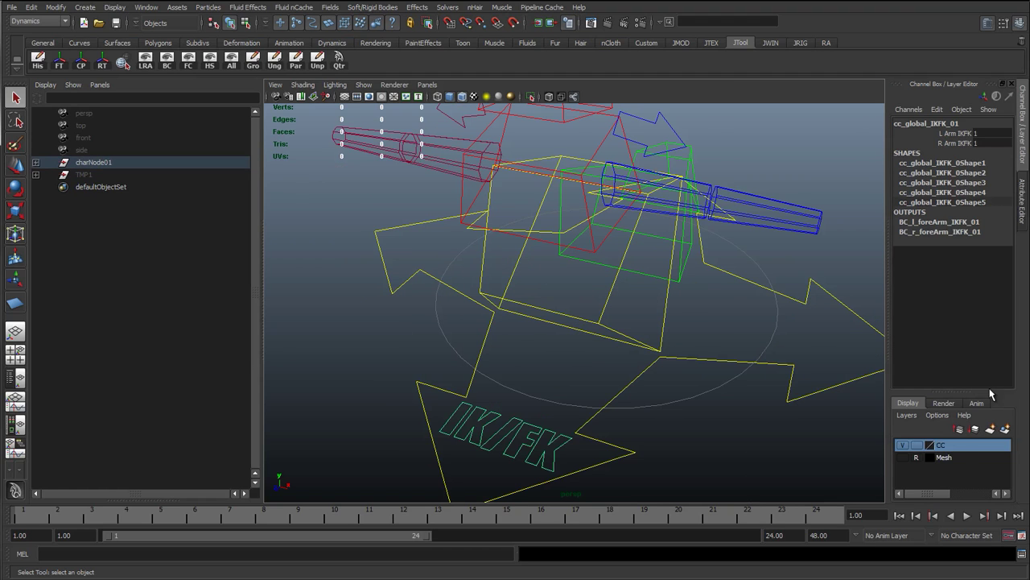
pyautogui.rightClick(946, 452)
pyautogui.click(953, 468)
pyautogui.click(728, 441)
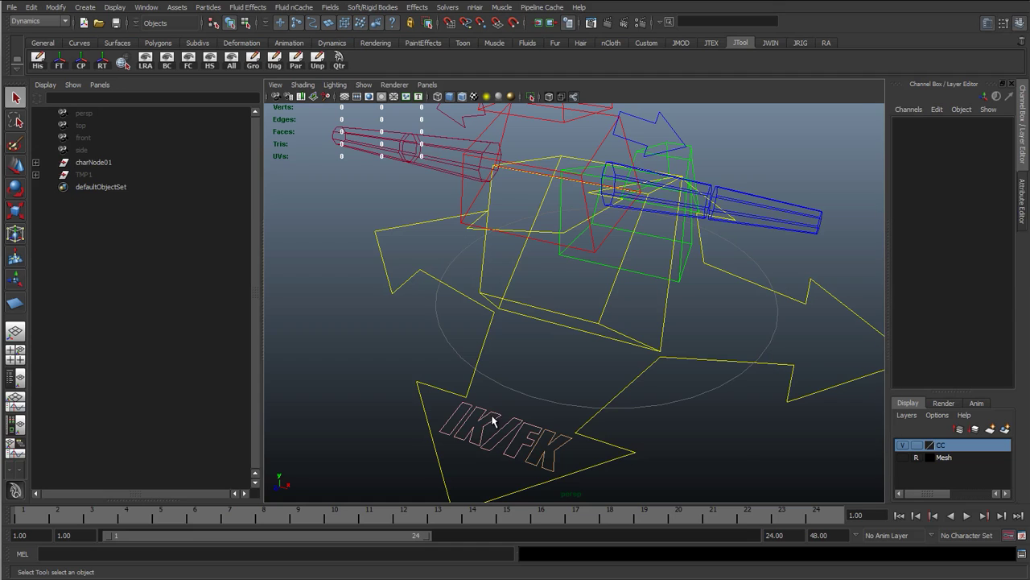
# Select the IK/FK control and remove it from the CC layer
pyautogui.click(518, 442)
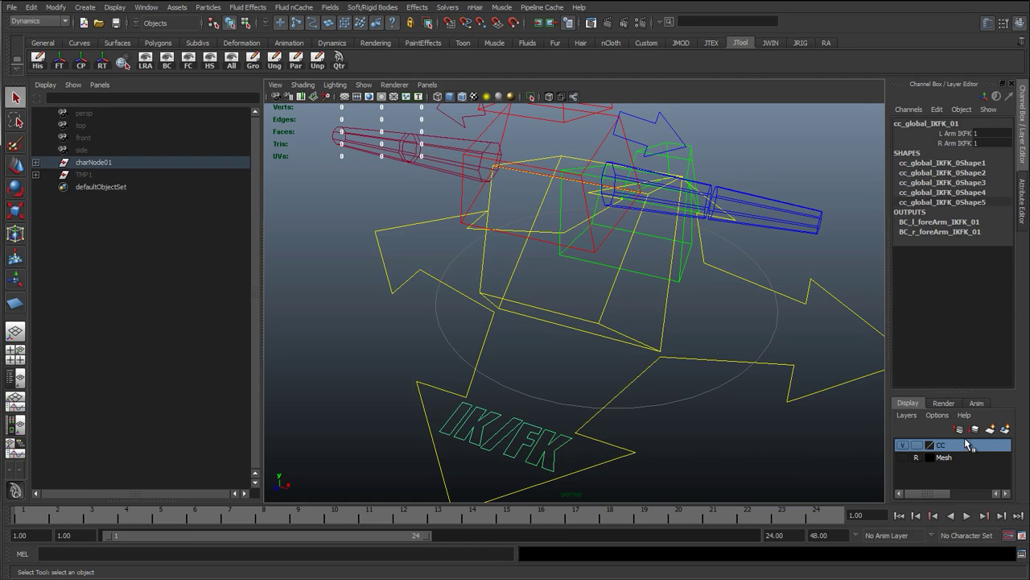
pyautogui.rightClick(952, 447)
pyautogui.click(956, 491)
# Check the IK/FK control's remaining shapes, then enable drawing overrides on cc_global_IKFK_0Shape5 and set its override color
pyautogui.click(1022, 200)
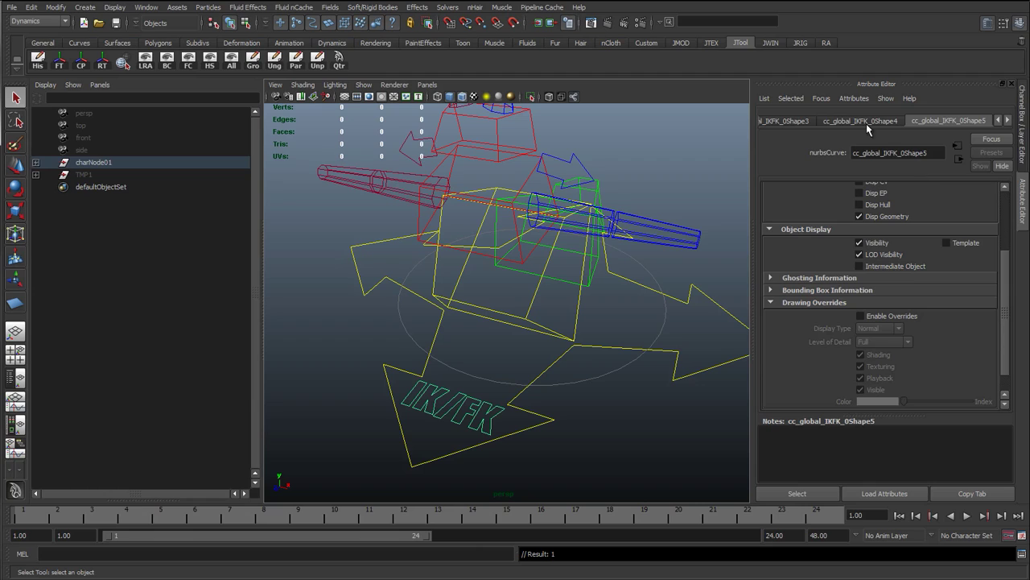
pyautogui.click(867, 123)
pyautogui.click(806, 119)
pyautogui.click(915, 119)
pyautogui.click(970, 123)
pyautogui.click(861, 315)
pyautogui.click(942, 401)
pyautogui.moveTo(942, 401); pyautogui.dragTo(948, 400)
pyautogui.click(652, 427)
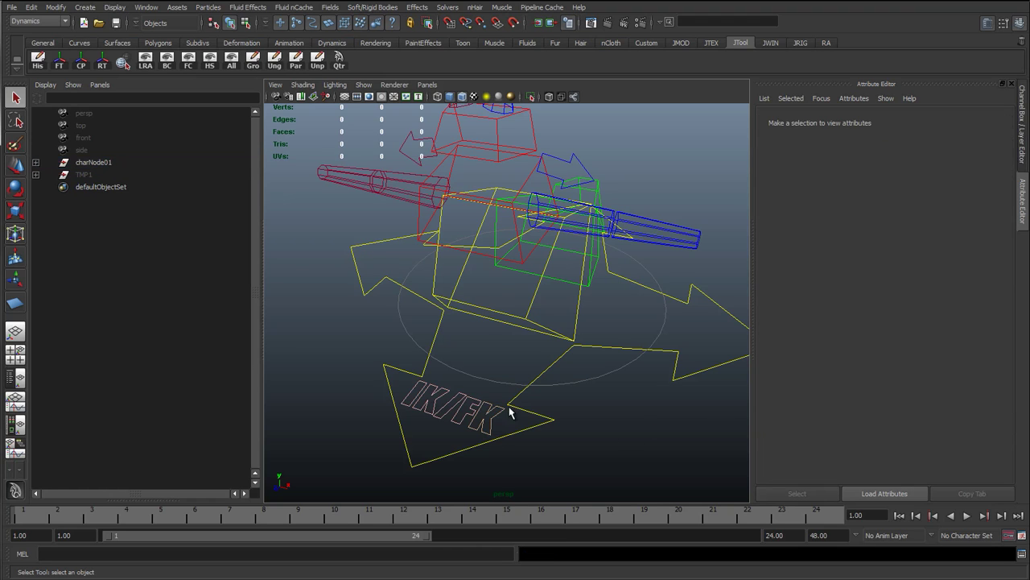
# Add the IK/FK control to the CC layer and verify its membership by reselecting it
pyautogui.click(501, 415)
pyautogui.click(1024, 139)
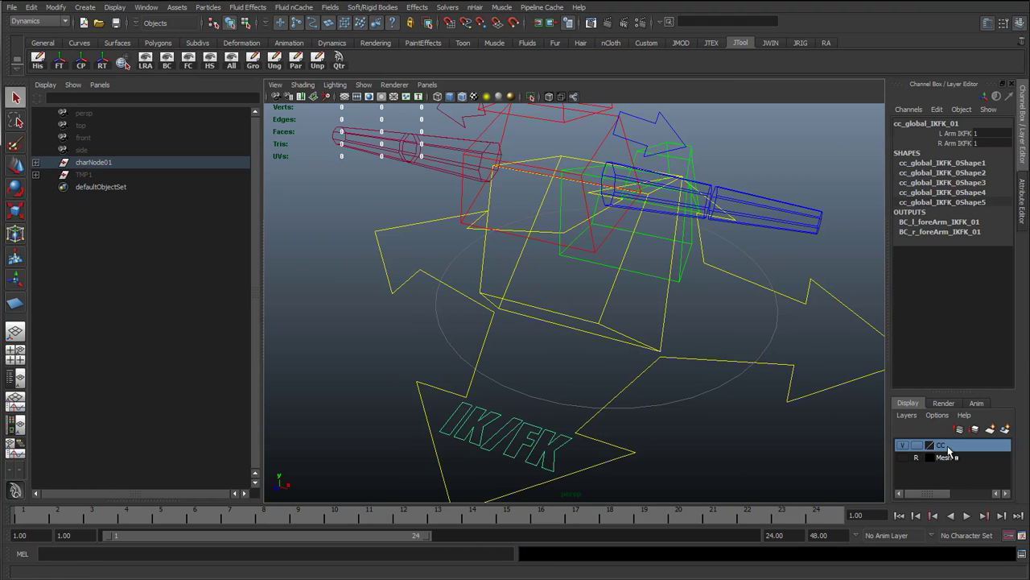
pyautogui.rightClick(947, 447)
pyautogui.click(952, 464)
pyautogui.click(713, 476)
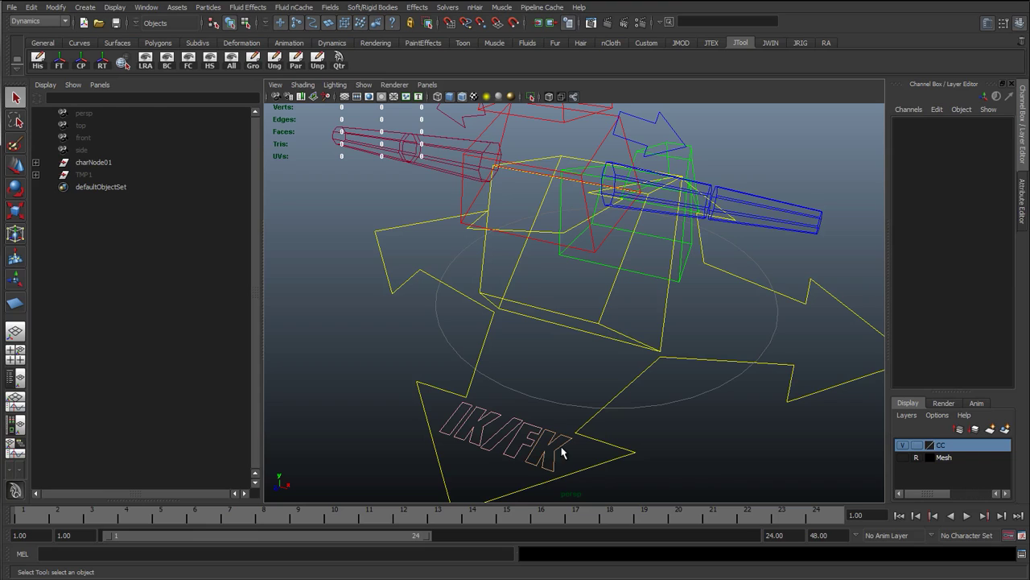
pyautogui.click(531, 442)
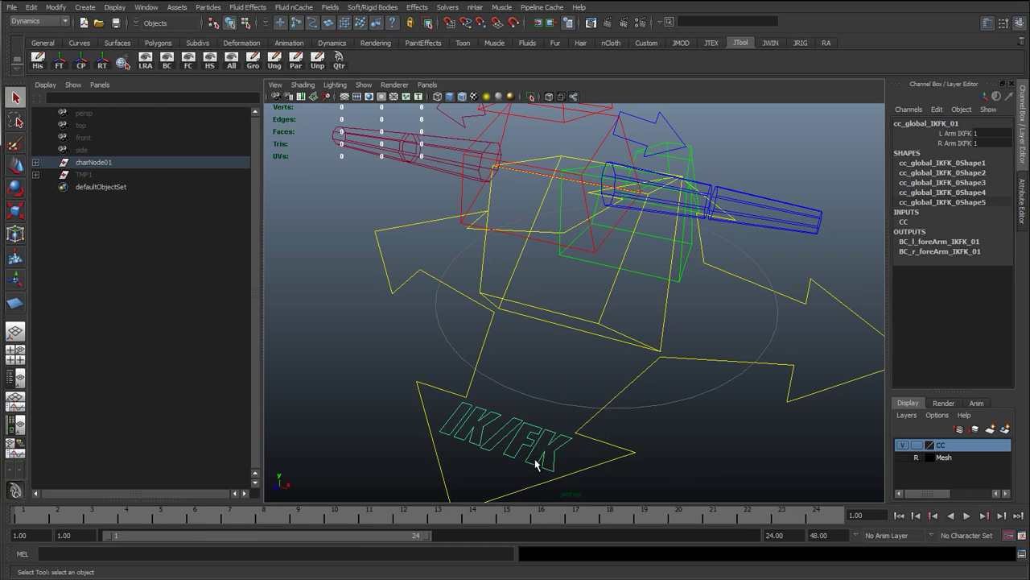
# Hide the CC layer and show all object types in the perspective view
pyautogui.click(693, 452)
pyautogui.click(903, 445)
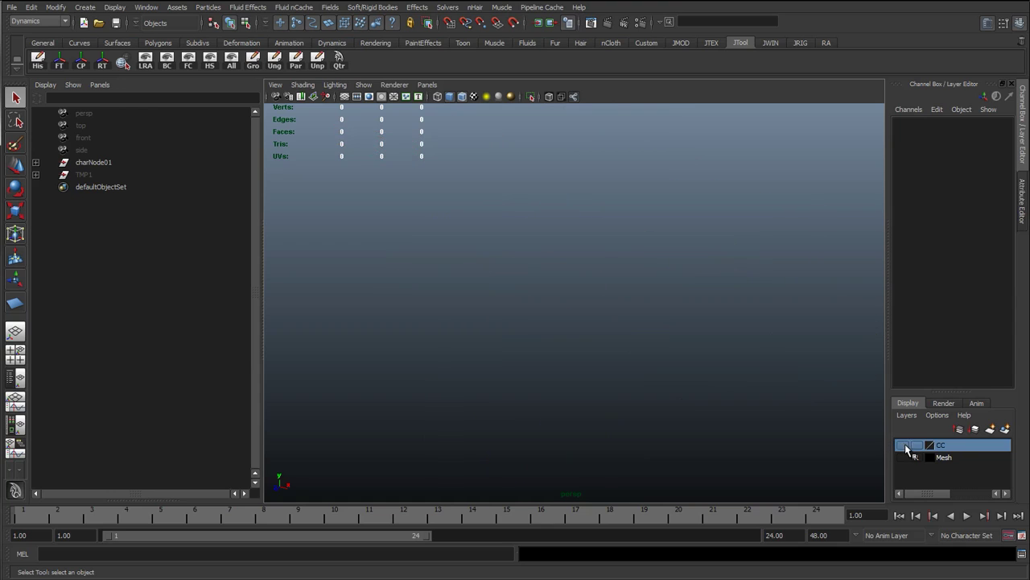
pyautogui.click(364, 84)
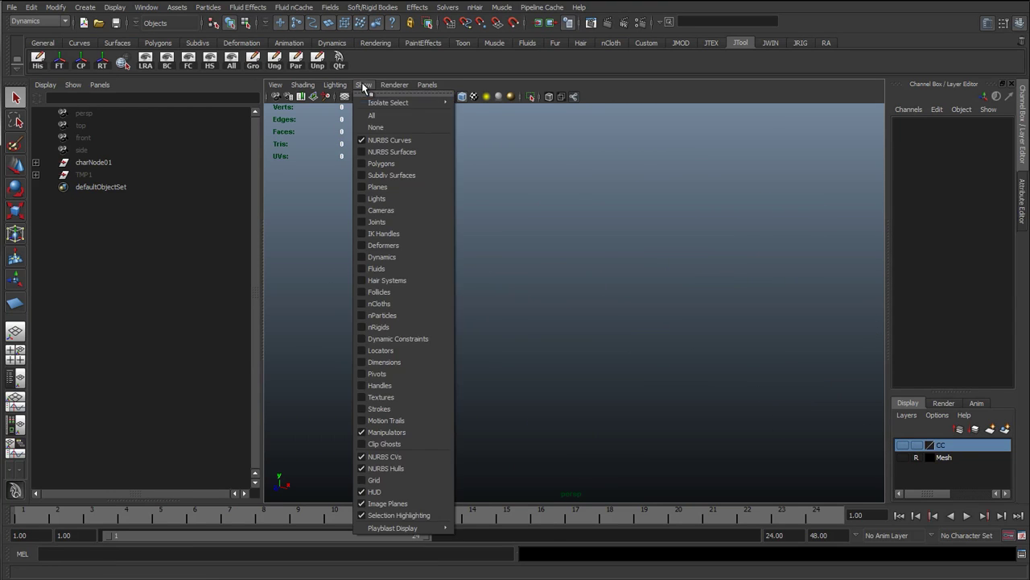
pyautogui.click(375, 117)
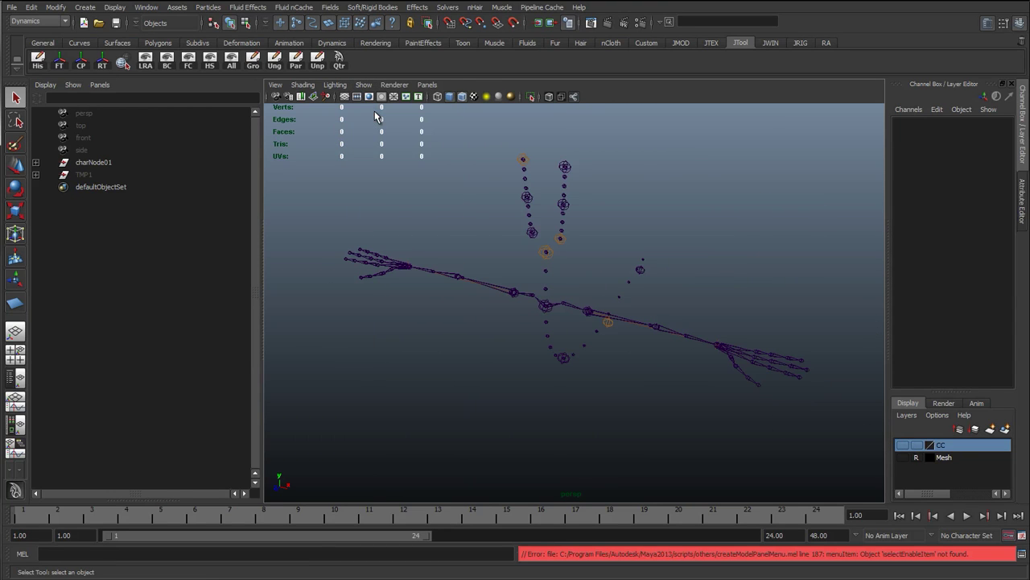
# Toggle the CC layer's visibility to compare the controls with the skeleton, leaving the layer hidden
pyautogui.click(903, 445)
pyautogui.click(903, 445)
pyautogui.click(903, 445)
pyautogui.keyDown('alt'); pyautogui.moveTo(716, 462); pyautogui.dragTo(713, 438); pyautogui.keyUp('alt')
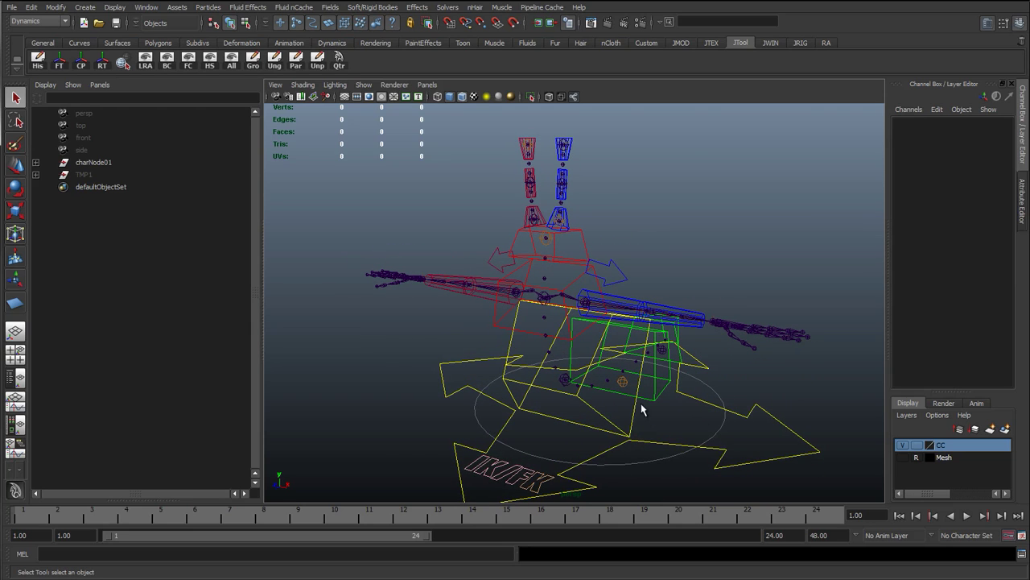
pyautogui.keyDown('alt'); pyautogui.moveTo(624, 388); pyautogui.dragTo(612, 384); pyautogui.keyUp('alt')
pyautogui.click(903, 445)
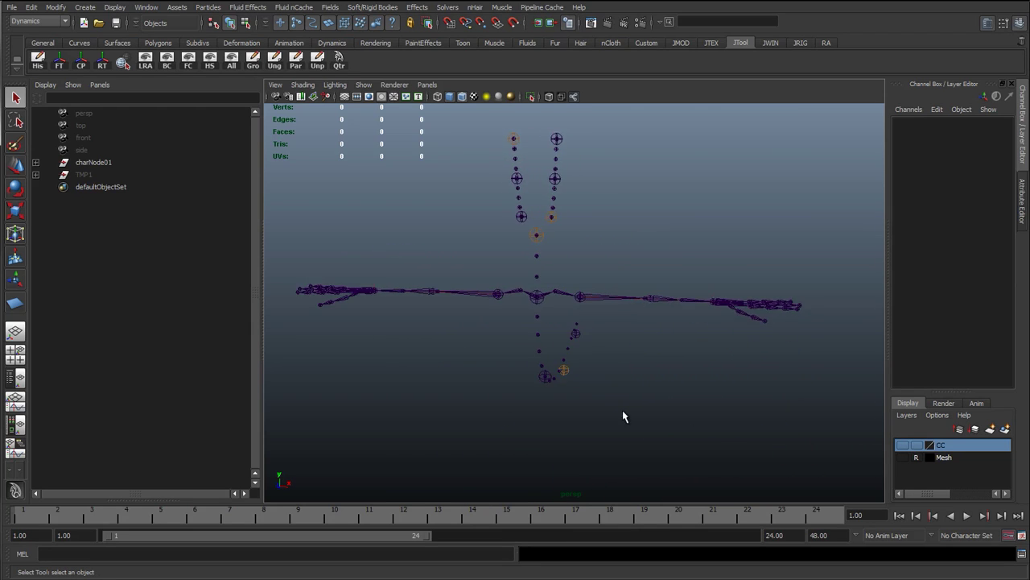
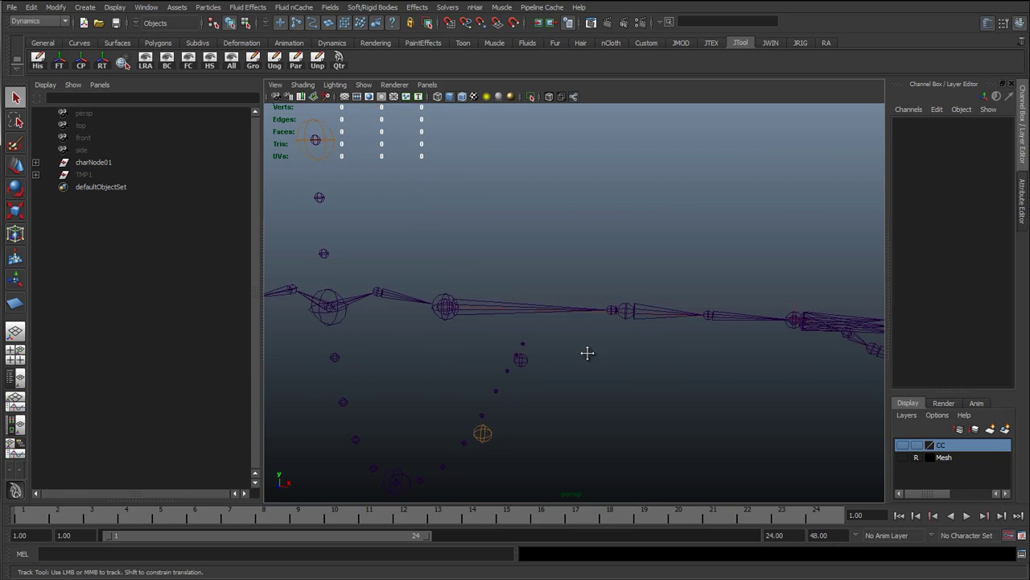
# Create a NURBS plane at the joint in the middle of the snail's arm
pyautogui.click(117, 43)
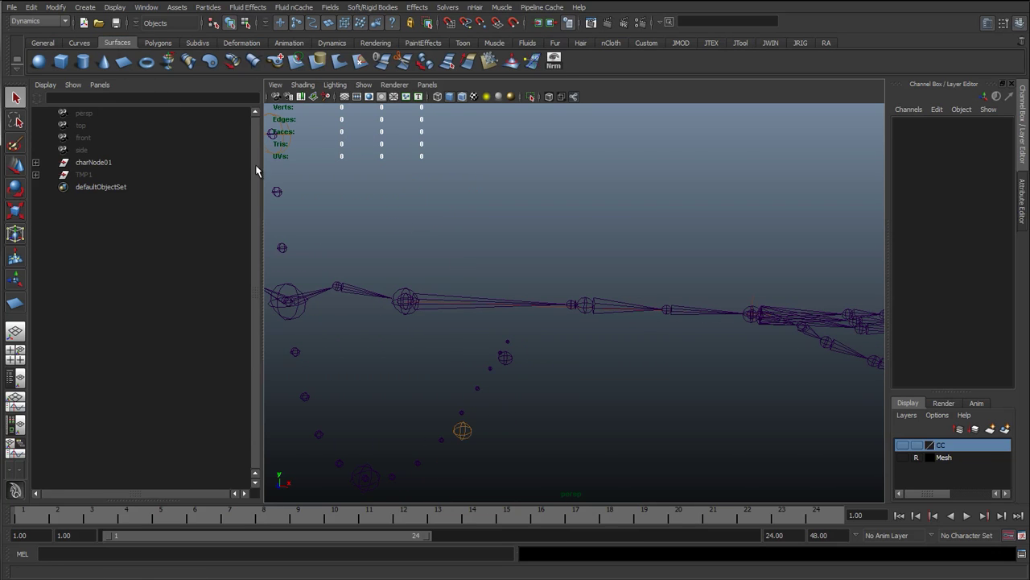
pyautogui.click(123, 61)
pyautogui.keyDown('alt'); pyautogui.moveTo(444, 341); pyautogui.dragTo(580, 356); pyautogui.keyUp('alt')
pyautogui.click(573, 308)
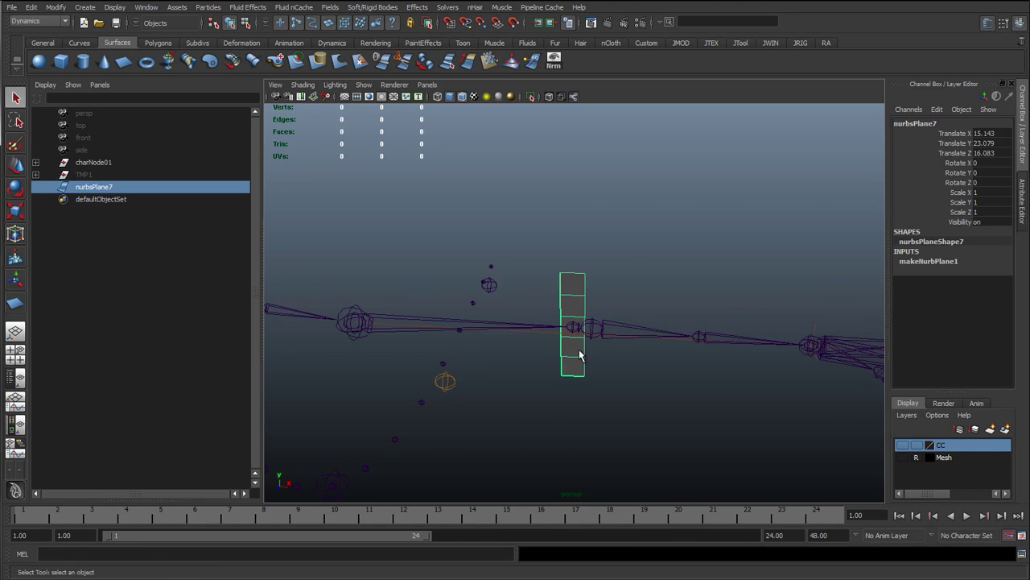
# Set the NURBS plane's length ratio to 1 and its V patches to 1
pyautogui.click(934, 261)
pyautogui.click(984, 281)
pyautogui.write('1')
pyautogui.click(983, 301)
pyautogui.write('1')
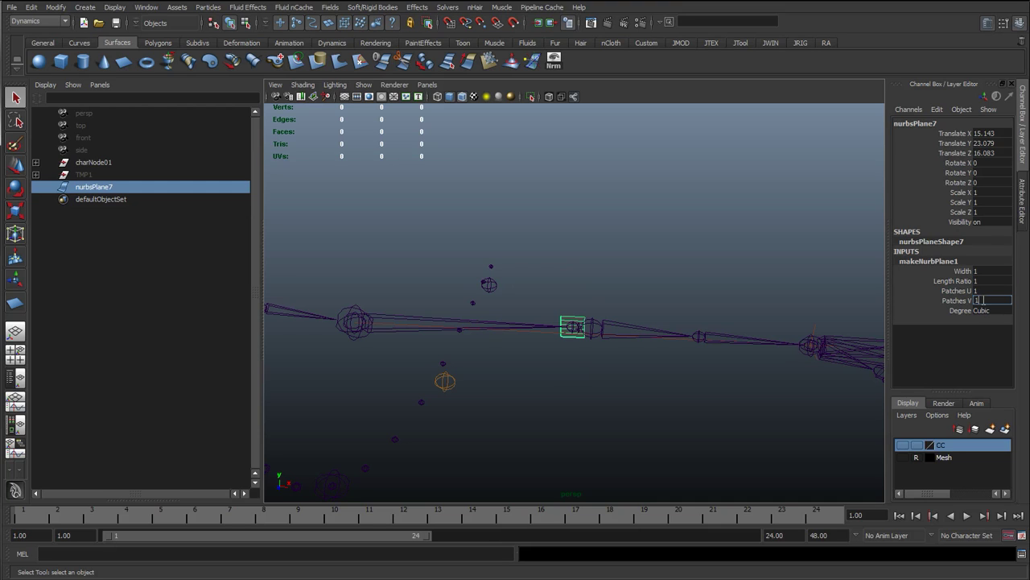
# Set the NURBS plane's degree to Linear and scale it uniformly to about 4.13
pyautogui.click(982, 310)
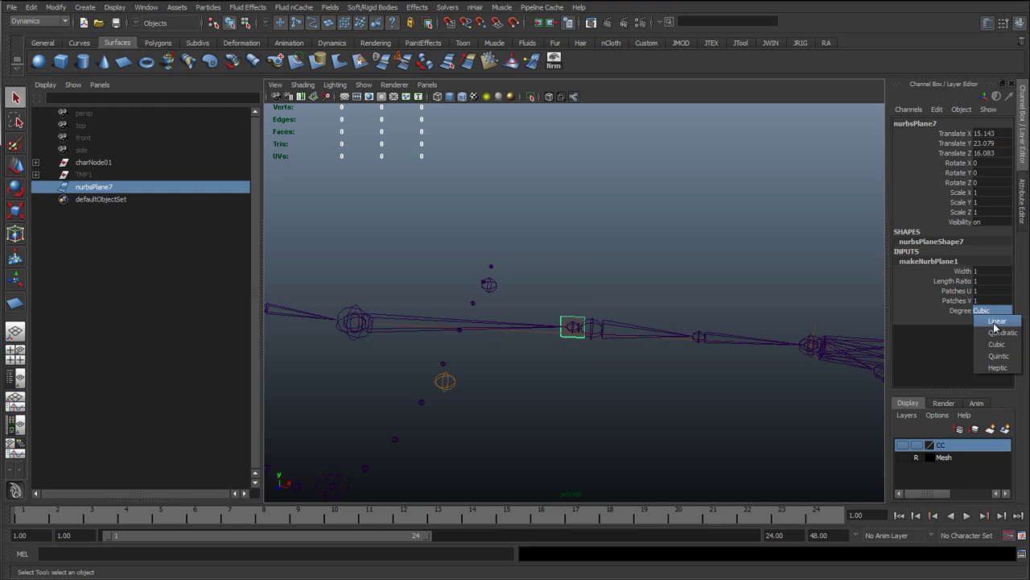
pyautogui.click(996, 322)
pyautogui.keyDown('alt'); pyautogui.moveTo(868, 342); pyautogui.dragTo(855, 338, button='middle'); pyautogui.keyUp('alt')
pyautogui.keyDown('alt'); pyautogui.moveTo(605, 330); pyautogui.dragTo(624, 320); pyautogui.keyUp('alt')
pyautogui.press('w')
pyautogui.press('r')
pyautogui.keyDown('alt'); pyautogui.moveTo(566, 338); pyautogui.dragTo(541, 380); pyautogui.keyUp('alt')
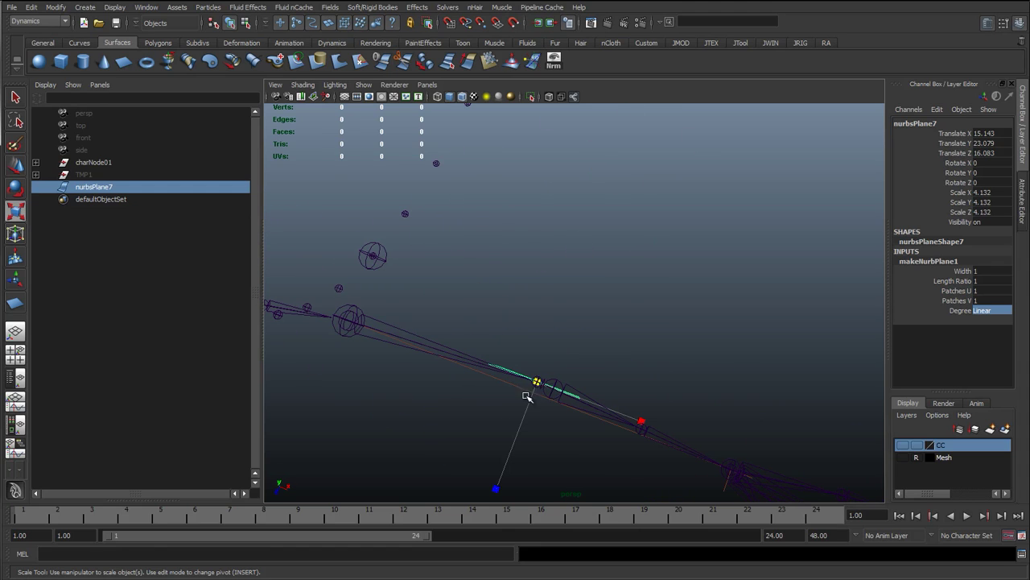
pyautogui.press('e')
pyautogui.moveTo(517, 402); pyautogui.dragTo(579, 269)
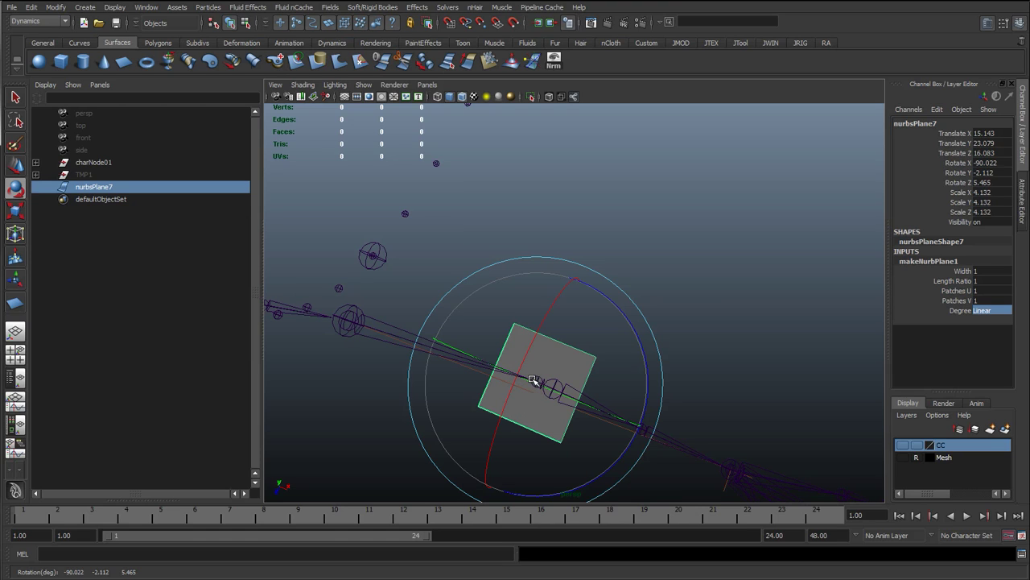
pyautogui.hotkey('ctrl', 'z')
# Select the control vertices on the plane's shoulder-side edge and snap them onto the shoulder joint
pyautogui.keyDown('alt'); pyautogui.moveTo(568, 384); pyautogui.dragTo(598, 320); pyautogui.keyUp('alt')
pyautogui.press('w')
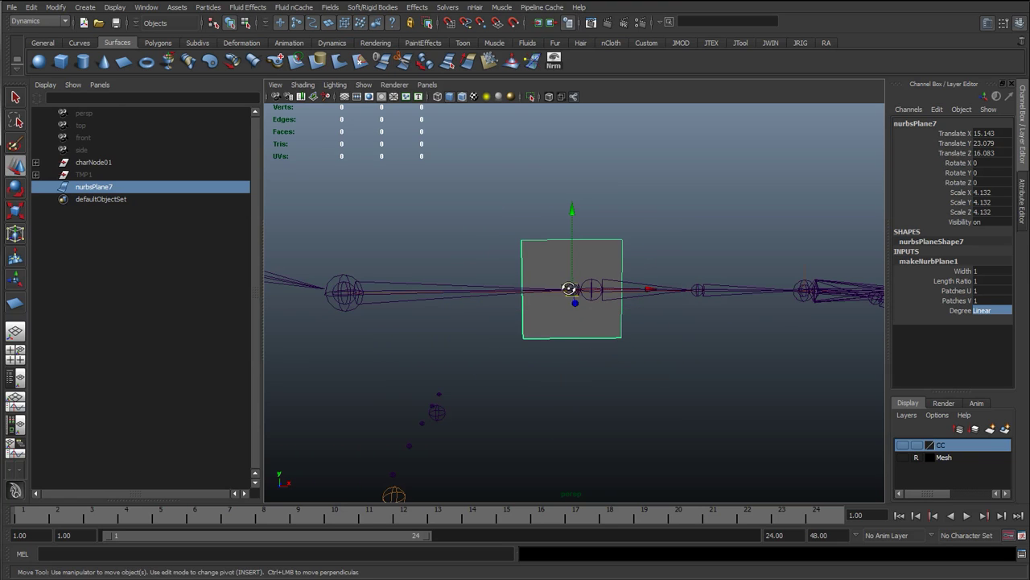
pyautogui.keyDown('alt'); pyautogui.moveTo(570, 289); pyautogui.dragTo(568, 284); pyautogui.keyUp('alt')
pyautogui.moveTo(467, 234); pyautogui.dragTo(427, 232, button='right')
pyautogui.moveTo(485, 247)
pyautogui.keyDown('alt'); pyautogui.mouseDown()
pyautogui.moveTo(469, 249)
pyautogui.moveTo(475, 256)
pyautogui.mouseUp(); pyautogui.keyUp('alt')
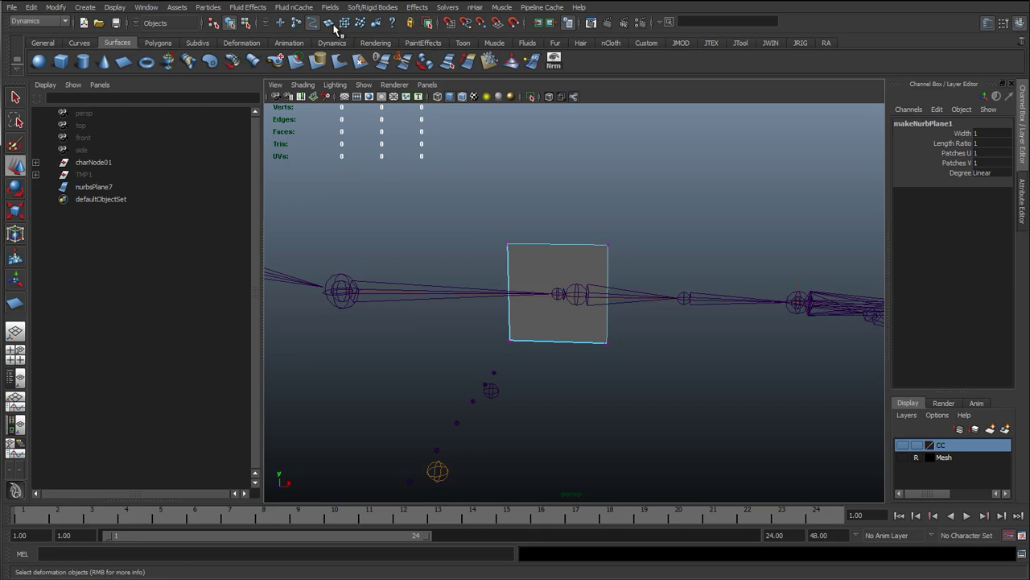
pyautogui.keyDown('alt'); pyautogui.moveTo(510, 274); pyautogui.dragTo(542, 286, button='middle'); pyautogui.keyUp('alt')
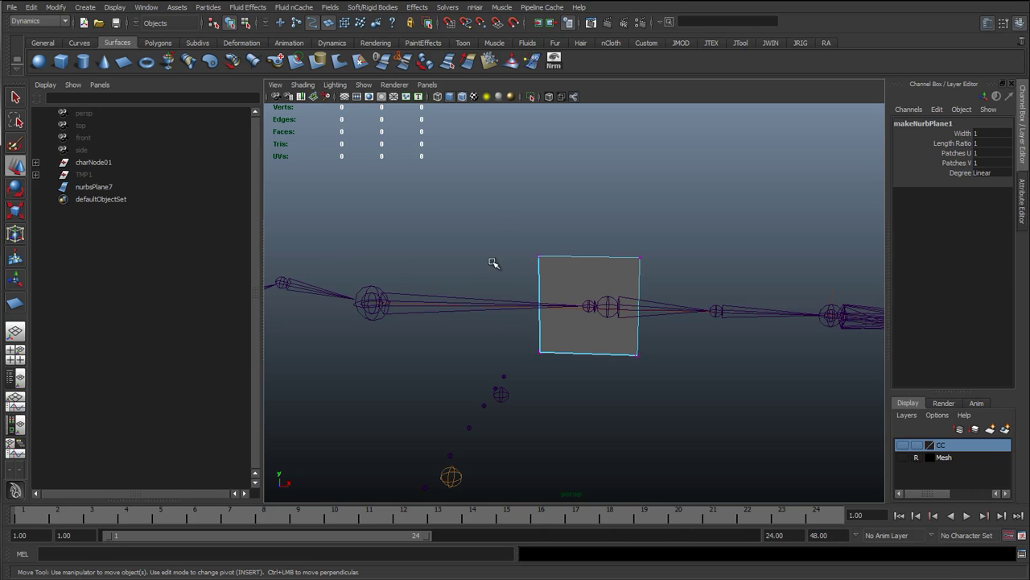
pyautogui.moveTo(502, 196); pyautogui.dragTo(516, 384)
pyautogui.press('v')
pyautogui.moveTo(375, 327); pyautogui.dragTo(373, 321, button='middle')
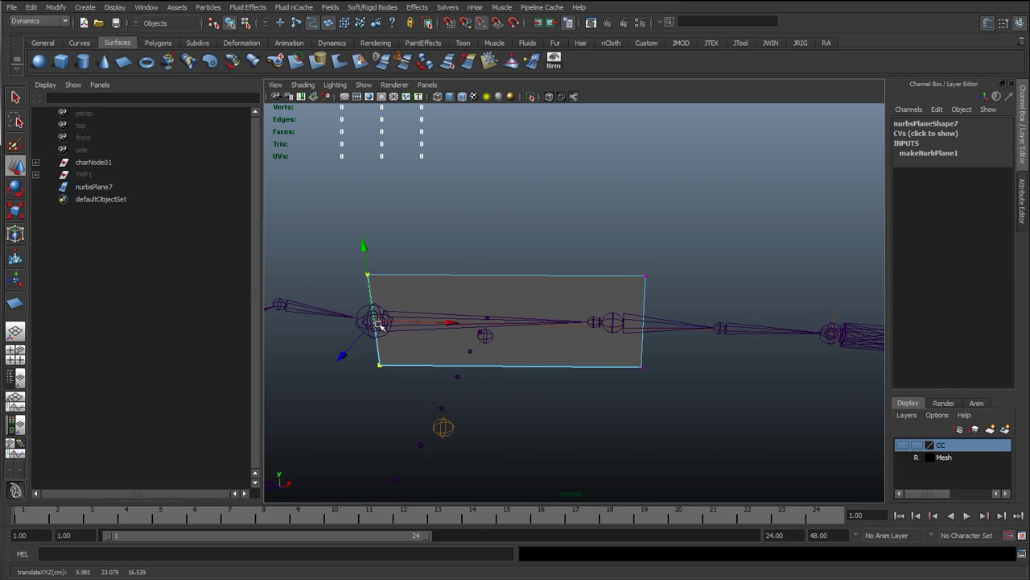
# Snap the control vertices of the plane's opposite edge onto the wrist joint and return to object selection
pyautogui.moveTo(596, 207); pyautogui.dragTo(697, 409)
pyautogui.keyDown('alt'); pyautogui.moveTo(599, 355); pyautogui.dragTo(554, 348); pyautogui.keyUp('alt')
pyautogui.press('v')
pyautogui.middleClick(731, 342)
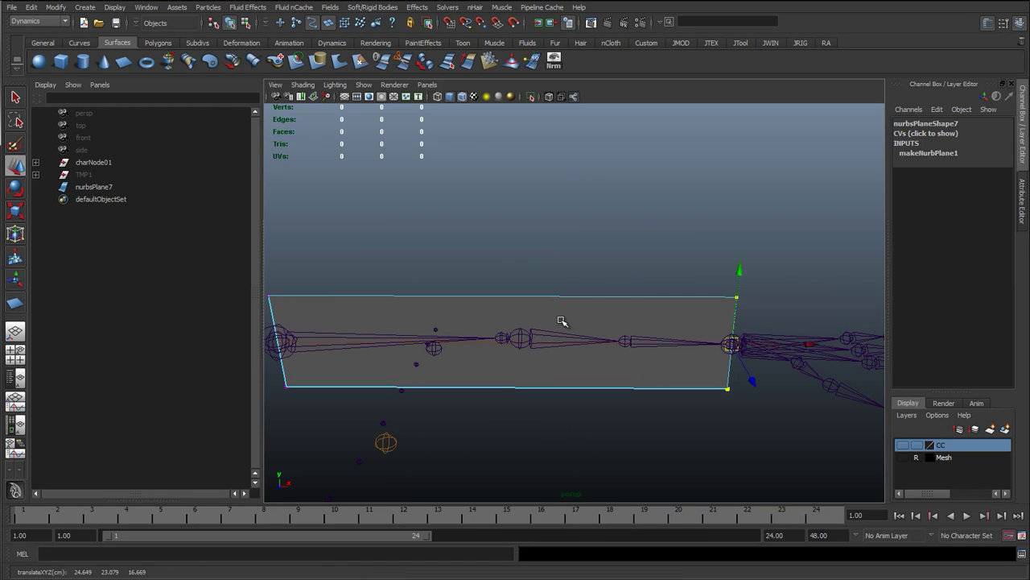
pyautogui.press('F8')
pyautogui.keyDown('alt'); pyautogui.moveTo(506, 325); pyautogui.dragTo(475, 315, button='middle'); pyautogui.keyUp('alt')
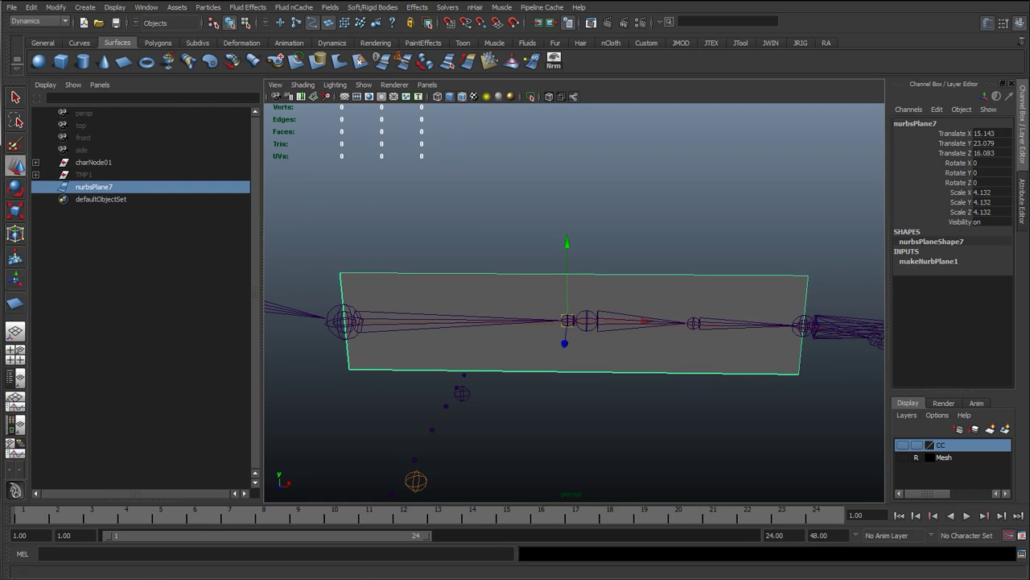
# Examine the plane's U and V directions in the UV Texture Editor and close it
pyautogui.click(146, 7)
pyautogui.moveTo(178, 196)
pyautogui.click(172, 167)
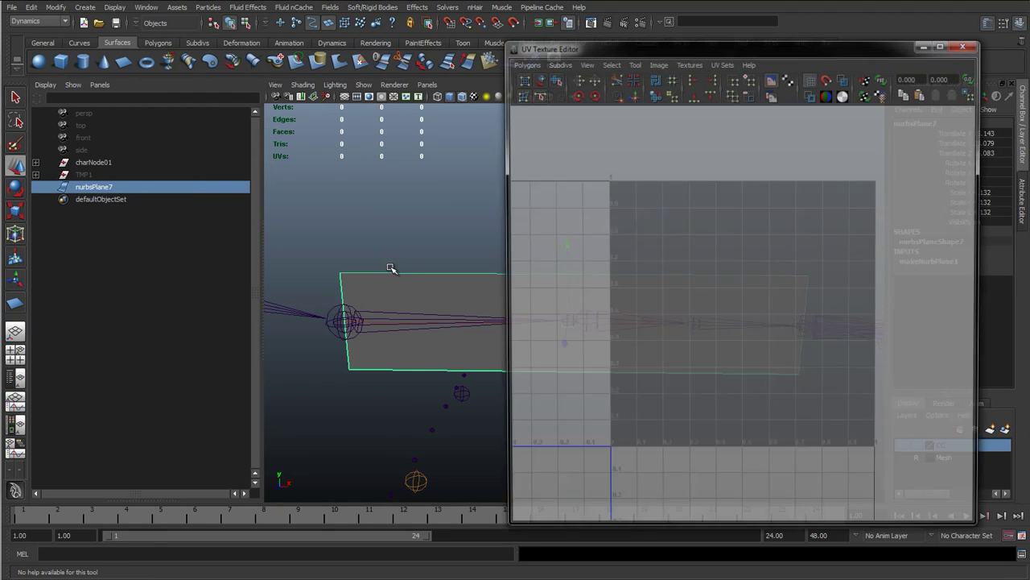
pyautogui.moveTo(596, 46); pyautogui.dragTo(163, 90)
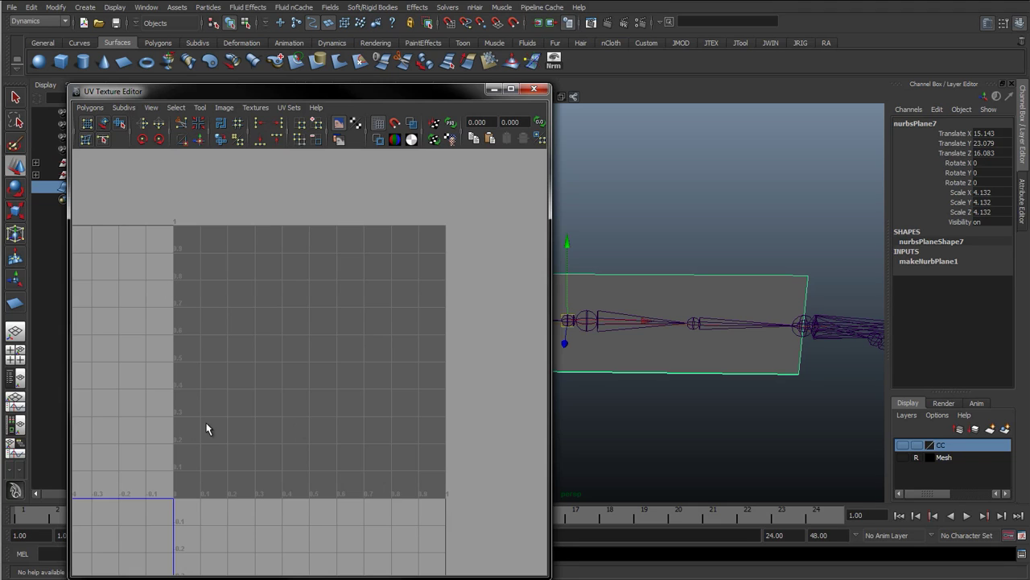
pyautogui.keyDown('alt'); pyautogui.moveTo(620, 401); pyautogui.dragTo(689, 365); pyautogui.keyUp('alt')
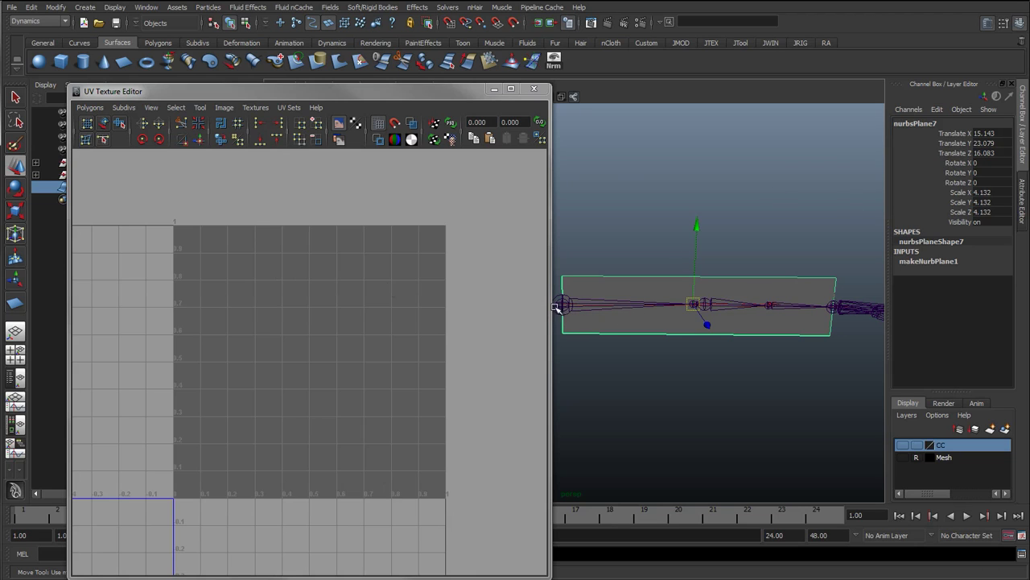
pyautogui.click(534, 88)
# In the front view, mark three isoparms across the plane, aligned with the three joints between shoulder and wrist
pyautogui.keyDown('alt'); pyautogui.moveTo(590, 265); pyautogui.dragTo(478, 290, button='middle'); pyautogui.keyUp('alt')
pyautogui.keyDown('alt'); pyautogui.moveTo(478, 290); pyautogui.dragTo(502, 295); pyautogui.keyUp('alt')
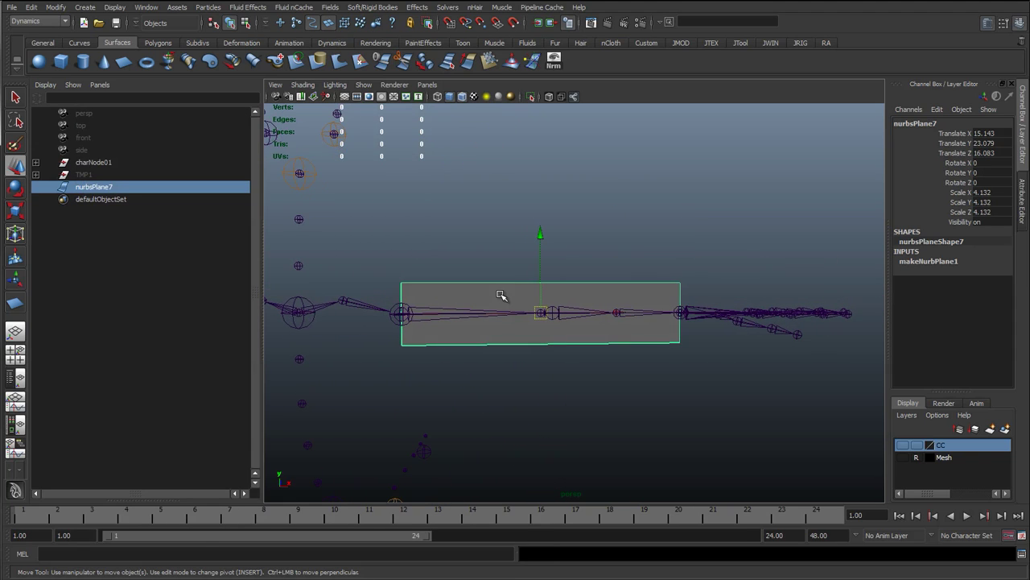
pyautogui.scroll(4, 522, 317)
pyautogui.rightClick(471, 299)
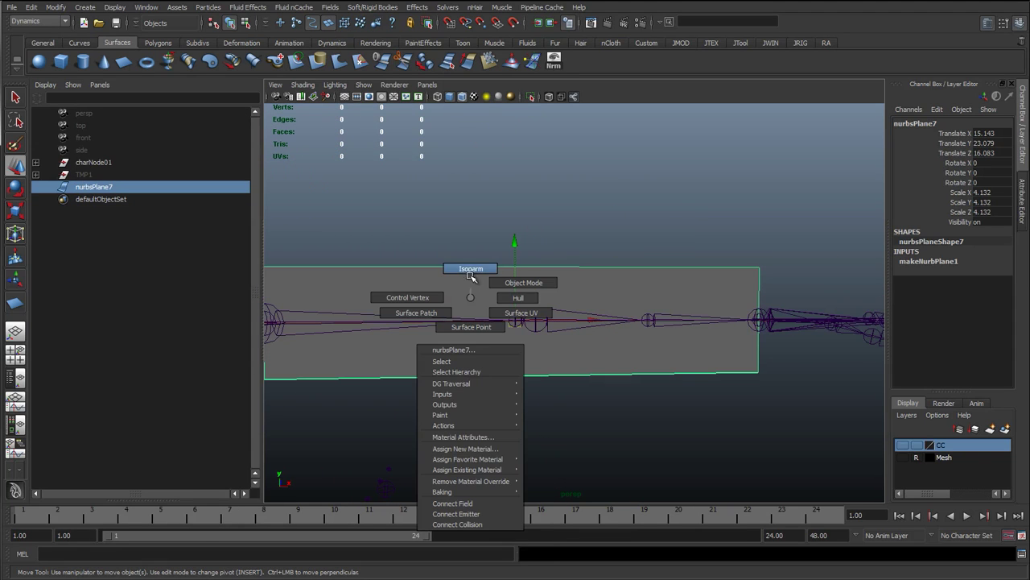
pyautogui.click(465, 269)
pyautogui.keyDown('alt'); pyautogui.moveTo(572, 319); pyautogui.dragTo(689, 341); pyautogui.keyUp('alt')
pyautogui.press('space')
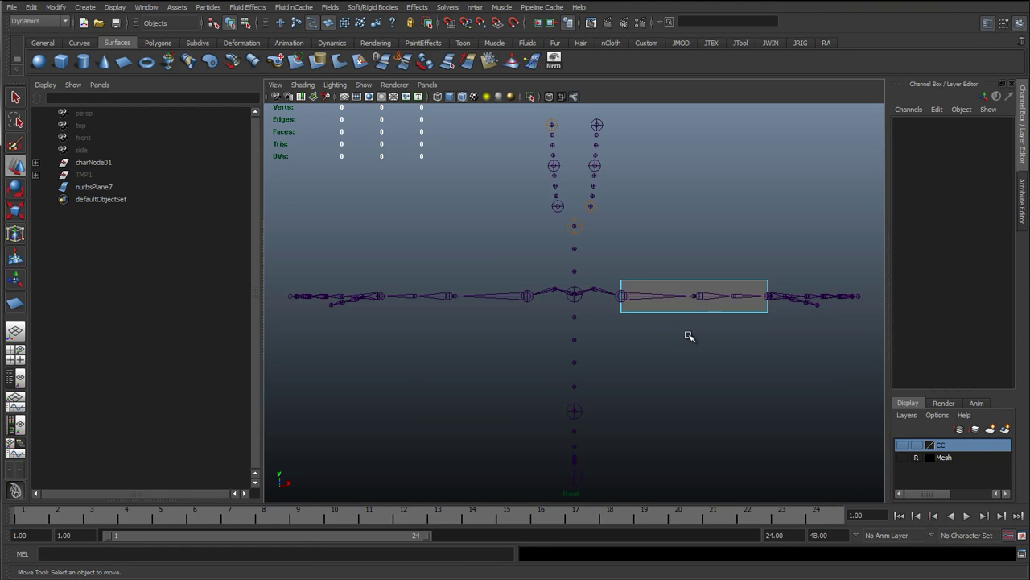
pyautogui.keyDown('alt'); pyautogui.moveTo(685, 338); pyautogui.dragTo(554, 301, button='middle'); pyautogui.keyUp('alt')
pyautogui.moveTo(553, 301)
pyautogui.keyDown('alt'); pyautogui.mouseDown(button='right')
pyautogui.moveTo(653, 340)
pyautogui.moveTo(756, 343)
pyautogui.mouseUp(button='right'); pyautogui.keyUp('alt')
pyautogui.keyDown('alt'); pyautogui.moveTo(557, 323); pyautogui.dragTo(577, 384, button='middle'); pyautogui.keyUp('alt')
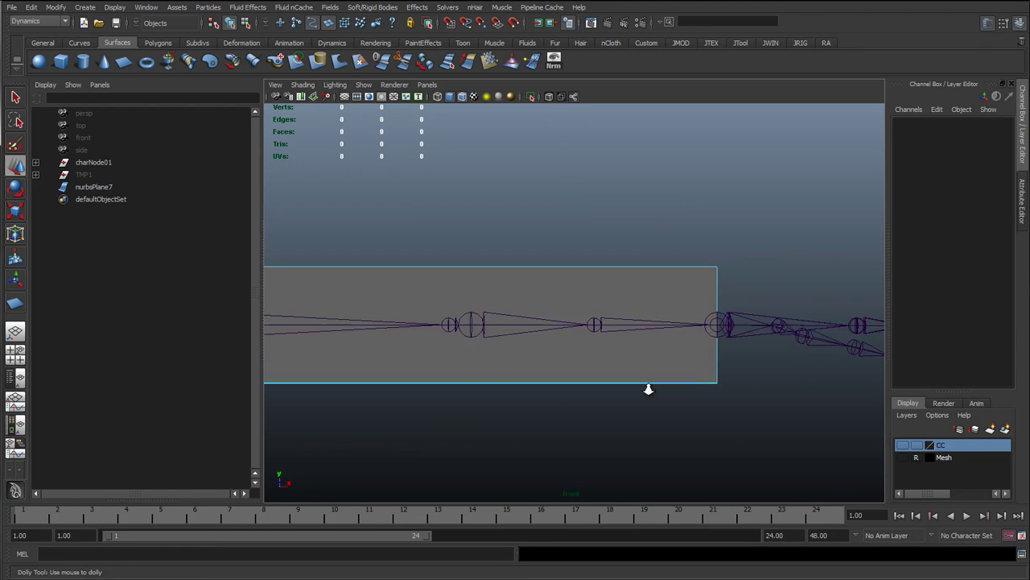
pyautogui.keyDown('alt'); pyautogui.moveTo(577, 384); pyautogui.dragTo(760, 324, button='right'); pyautogui.keyUp('alt')
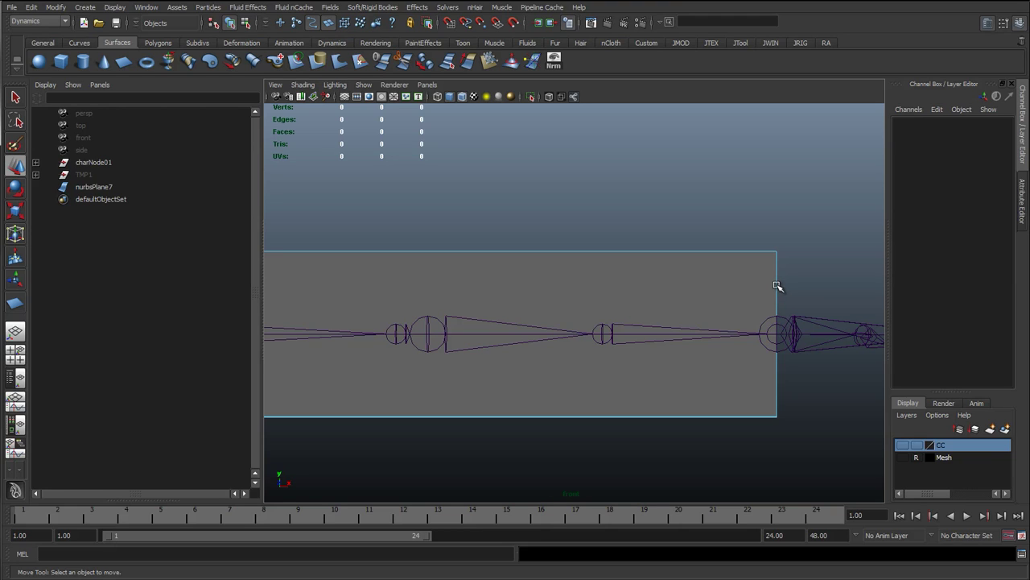
pyautogui.moveTo(777, 286); pyautogui.dragTo(398, 407)
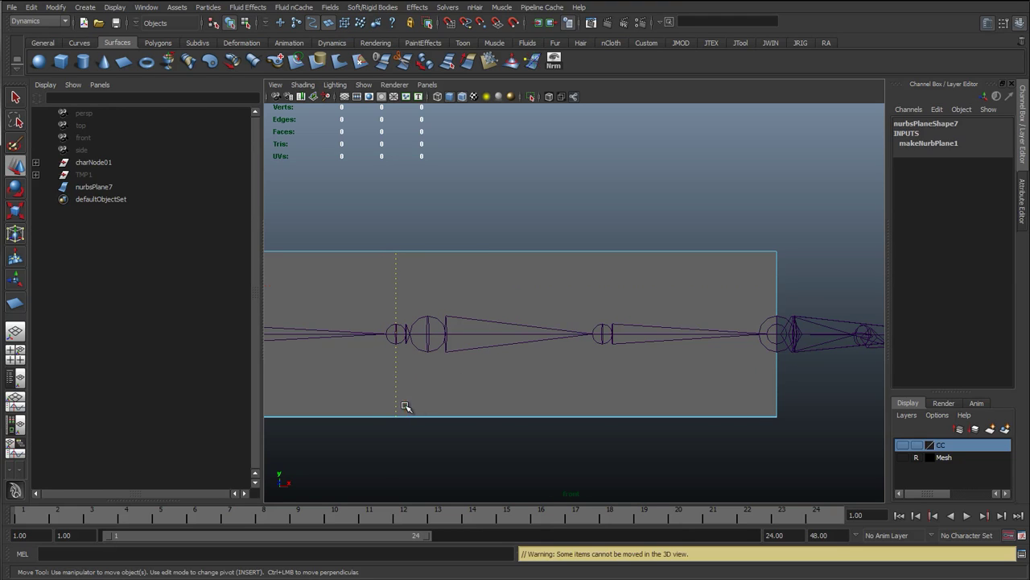
pyautogui.moveTo(777, 278); pyautogui.dragTo(428, 388)
pyautogui.moveTo(776, 278); pyautogui.dragTo(602, 400)
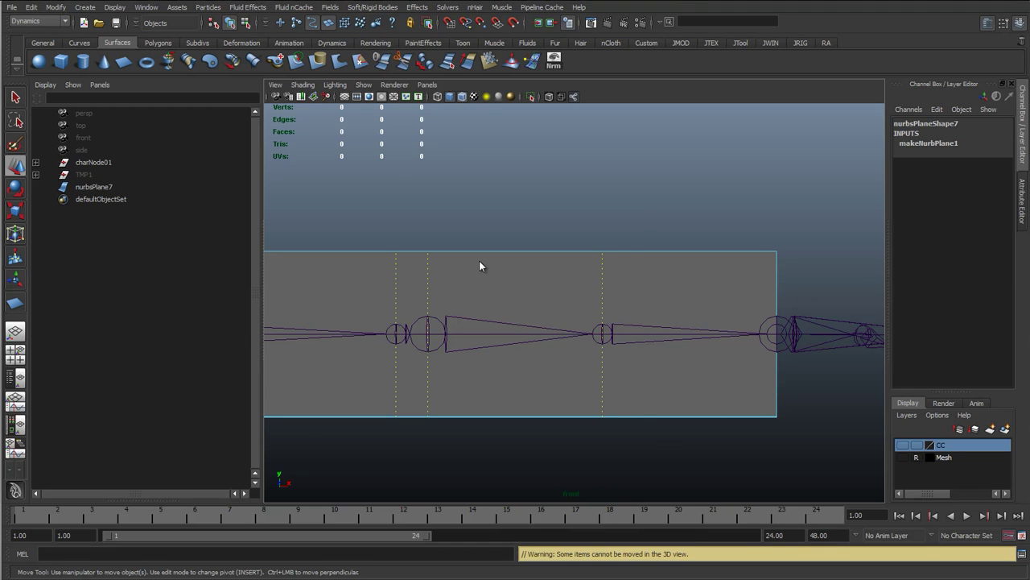
# Return to the perspective view, switch to the Surfaces commands and insert isoparms at the marked positions
pyautogui.press('space')
pyautogui.moveTo(479, 244); pyautogui.dragTo(479, 218)
pyautogui.keyDown('alt'); pyautogui.moveTo(475, 265); pyautogui.dragTo(481, 309); pyautogui.keyUp('alt')
pyautogui.keyDown('alt'); pyautogui.moveTo(481, 309); pyautogui.dragTo(491, 245, button='middle'); pyautogui.keyUp('alt')
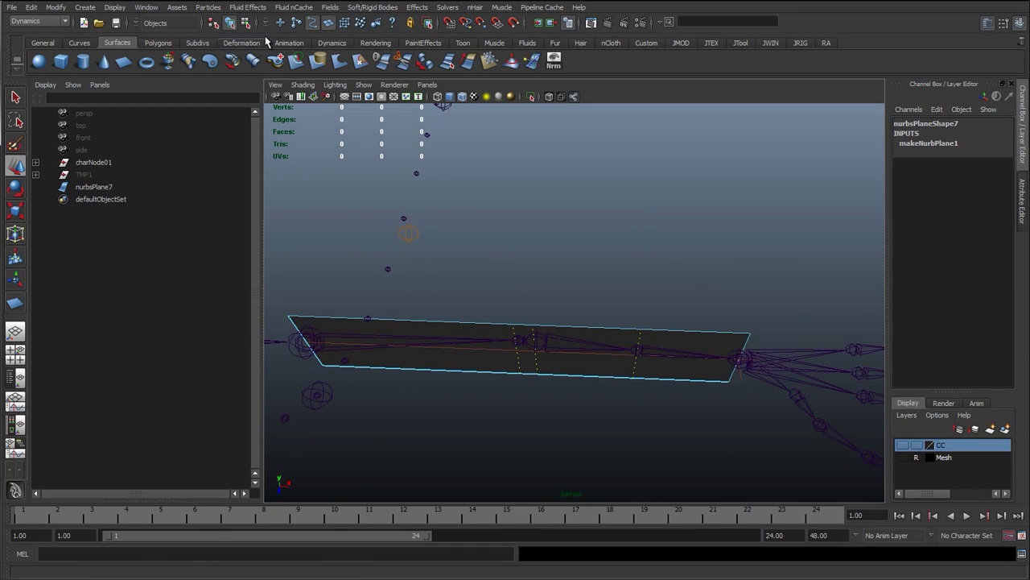
pyautogui.click(66, 21)
pyautogui.click(36, 53)
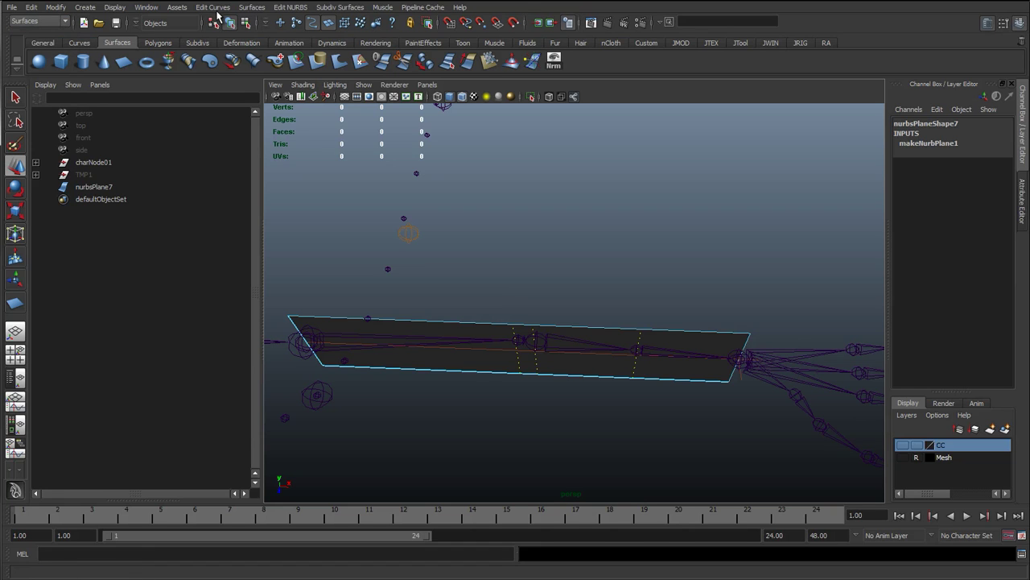
pyautogui.click(281, 9)
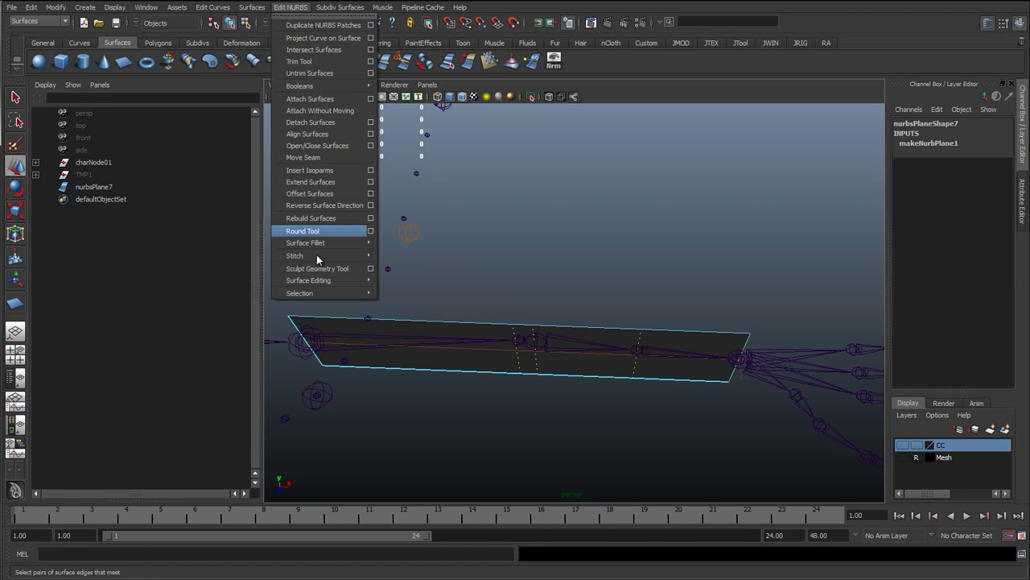
pyautogui.click(323, 170)
# Snap the control vertices of the inserted isoparms onto their matching arm joints and return to object selection
pyautogui.keyDown('alt'); pyautogui.moveTo(552, 359); pyautogui.dragTo(541, 278); pyautogui.keyUp('alt')
pyautogui.press('space')
pyautogui.keyDown('alt'); pyautogui.moveTo(586, 342); pyautogui.dragTo(563, 284, button='middle'); pyautogui.keyUp('alt')
pyautogui.keyDown('alt'); pyautogui.moveTo(692, 362); pyautogui.dragTo(837, 403, button='right'); pyautogui.keyUp('alt')
pyautogui.rightClick(585, 239)
pyautogui.moveTo(584, 239); pyautogui.dragTo(532, 239, button='right')
pyautogui.moveTo(502, 253); pyautogui.dragTo(499, 293)
pyautogui.scroll(2, 513, 333)
pyautogui.press('v')
pyautogui.press('v')
pyautogui.moveTo(518, 336); pyautogui.dragTo(565, 283)
pyautogui.click(709, 308)
pyautogui.press('space')
pyautogui.moveTo(565, 282); pyautogui.dragTo(590, 259, button='right')
# Select the arm plane and reduce its Y scale to about 2.59
pyautogui.click(570, 269)
pyautogui.press('r')
pyautogui.keyDown('alt'); pyautogui.moveTo(543, 275); pyautogui.dragTo(549, 226); pyautogui.keyUp('alt')
pyautogui.moveTo(547, 179); pyautogui.dragTo(545, 226)
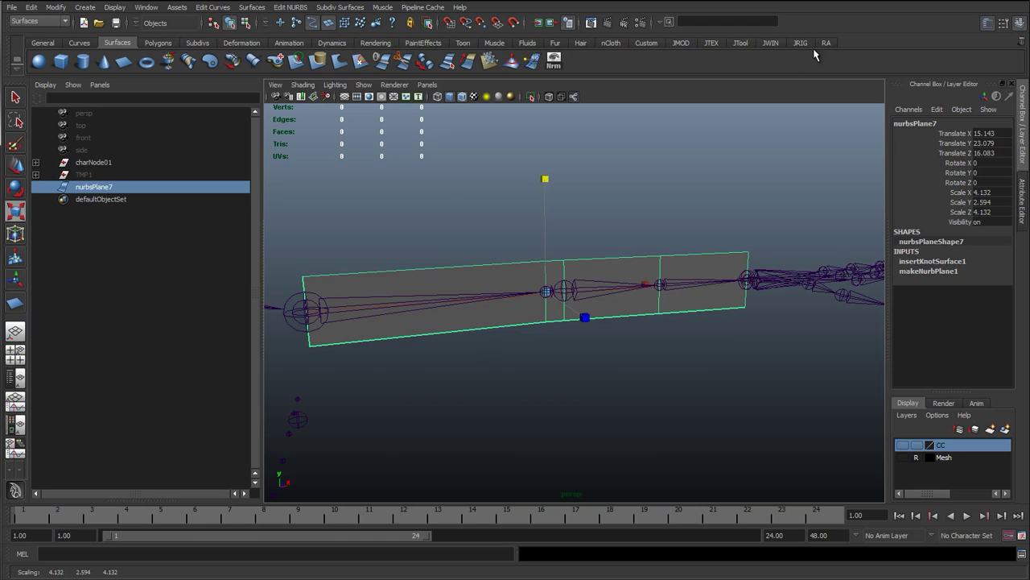
# Delete the arm plane's construction history and freeze its transformations
pyautogui.click(741, 42)
pyautogui.click(37, 60)
pyautogui.click(59, 60)
# Examine the plane's control vertices along the arm joints and reselect the plane as an object
pyautogui.keyDown('alt'); pyautogui.moveTo(433, 227); pyautogui.dragTo(436, 229, button='middle'); pyautogui.keyUp('alt')
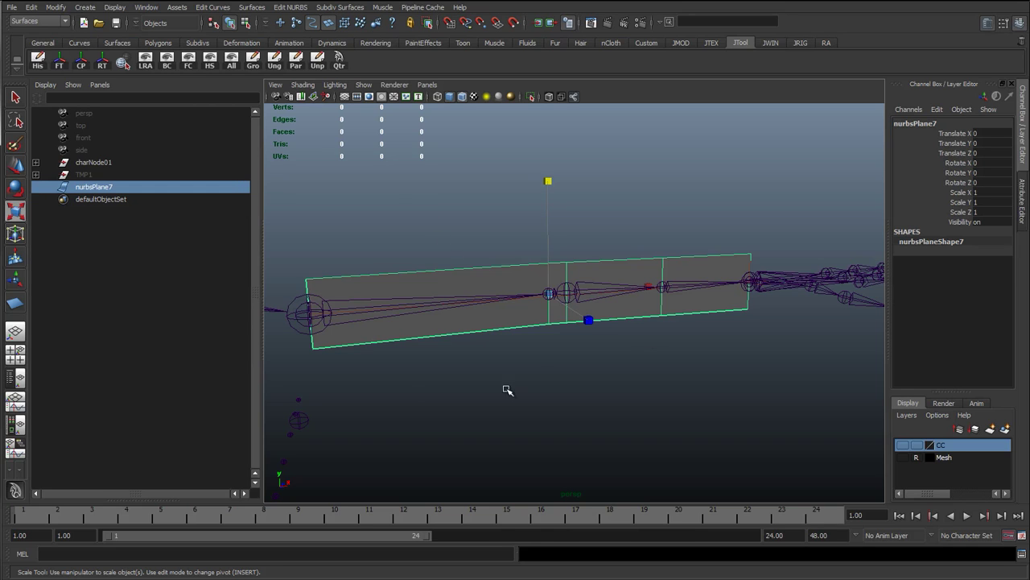
pyautogui.keyDown('alt'); pyautogui.moveTo(458, 249); pyautogui.dragTo(481, 320); pyautogui.keyUp('alt')
pyautogui.moveTo(418, 247); pyautogui.dragTo(375, 251, button='right')
pyautogui.keyDown('alt'); pyautogui.moveTo(410, 337); pyautogui.dragTo(499, 338, button='middle'); pyautogui.keyUp('alt')
pyautogui.scroll(3, 499, 338)
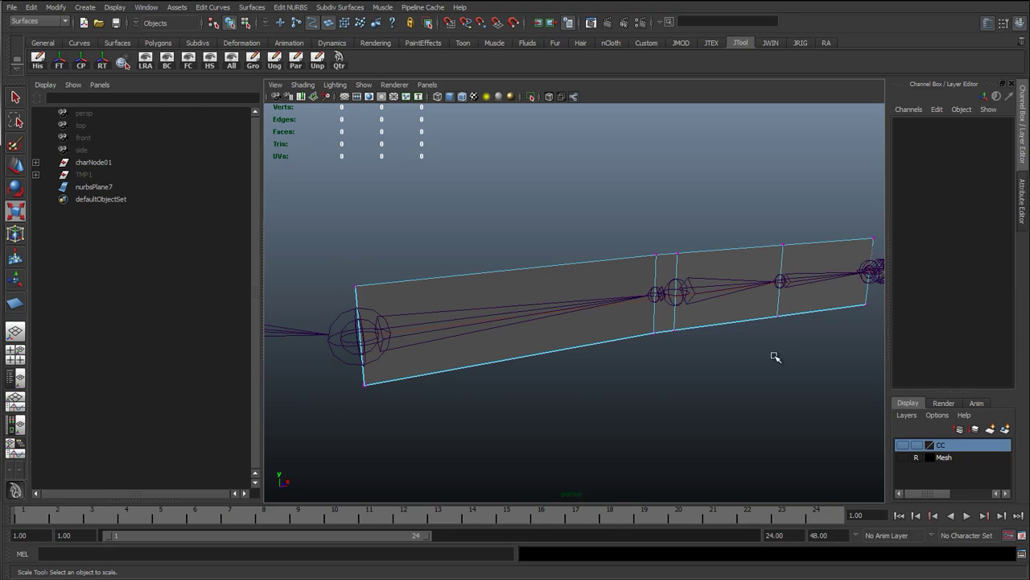
pyautogui.keyDown('alt'); pyautogui.moveTo(634, 295); pyautogui.dragTo(607, 310, button='middle'); pyautogui.keyUp('alt')
pyautogui.moveTo(597, 285); pyautogui.dragTo(642, 260, button='right')
pyautogui.click(452, 328)
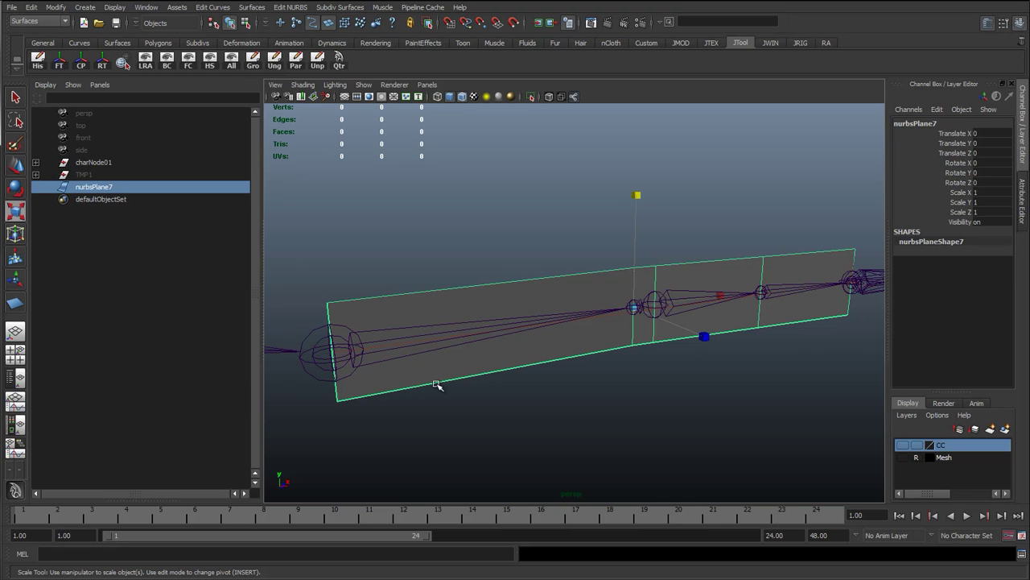
# Open the Rebuild Surfaces options for the arm plane and set the number of U spans to 21
pyautogui.keyDown('alt'); pyautogui.moveTo(536, 338); pyautogui.dragTo(540, 427); pyautogui.keyUp('alt')
pyautogui.keyDown('alt'); pyautogui.moveTo(651, 378); pyautogui.dragTo(697, 333); pyautogui.keyUp('alt')
pyautogui.keyDown('alt'); pyautogui.moveTo(697, 334); pyautogui.dragTo(660, 329, button='right'); pyautogui.keyUp('alt')
pyautogui.click(290, 7)
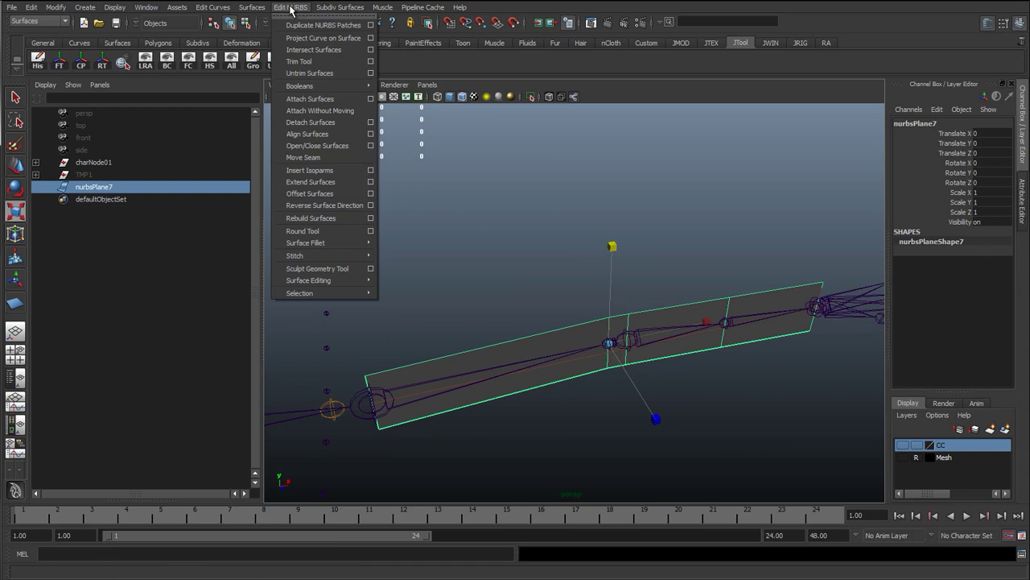
pyautogui.click(370, 218)
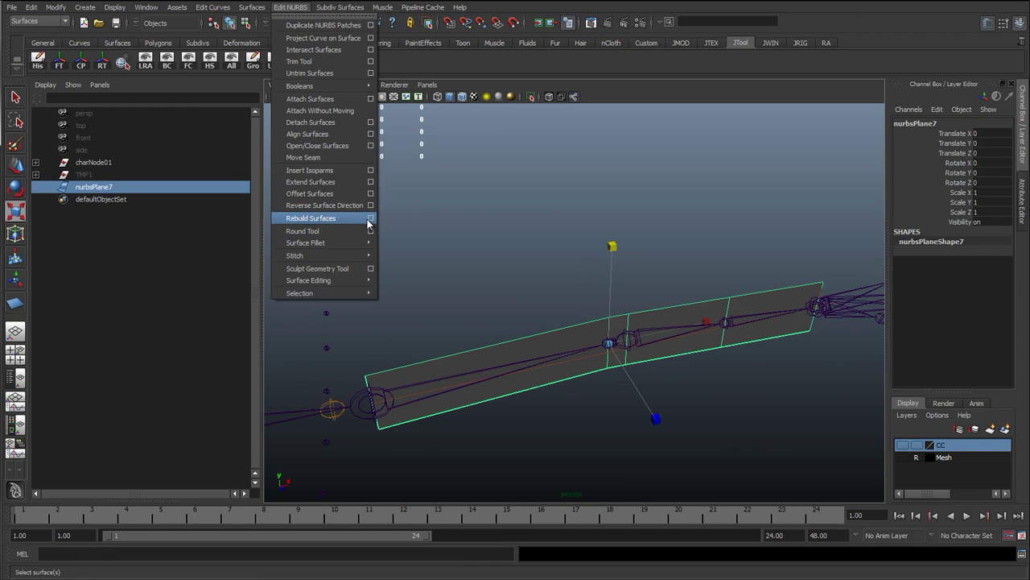
pyautogui.moveTo(571, 356); pyautogui.dragTo(418, 363)
pyautogui.press('r')
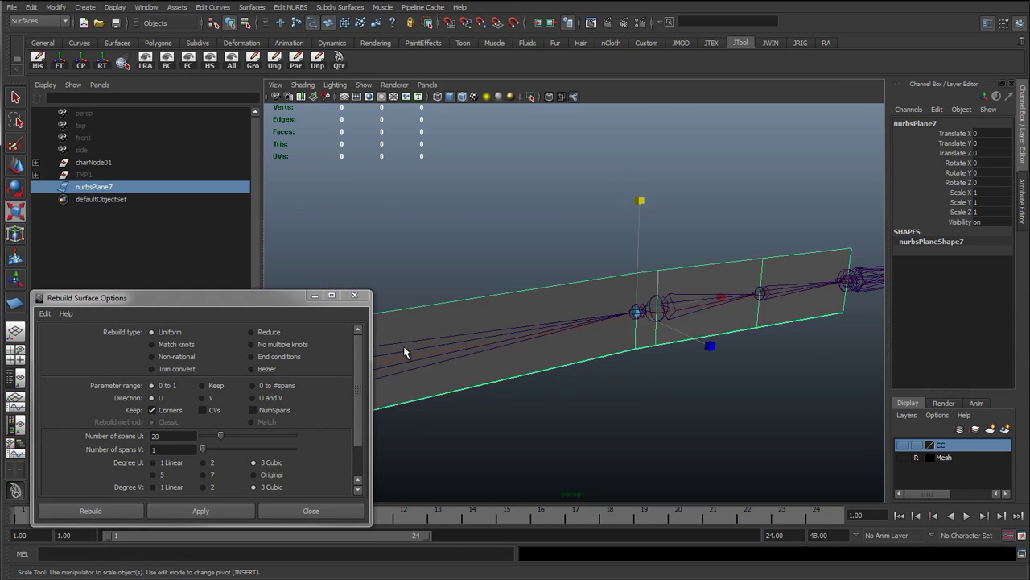
pyautogui.moveTo(155, 299); pyautogui.dragTo(220, 120)
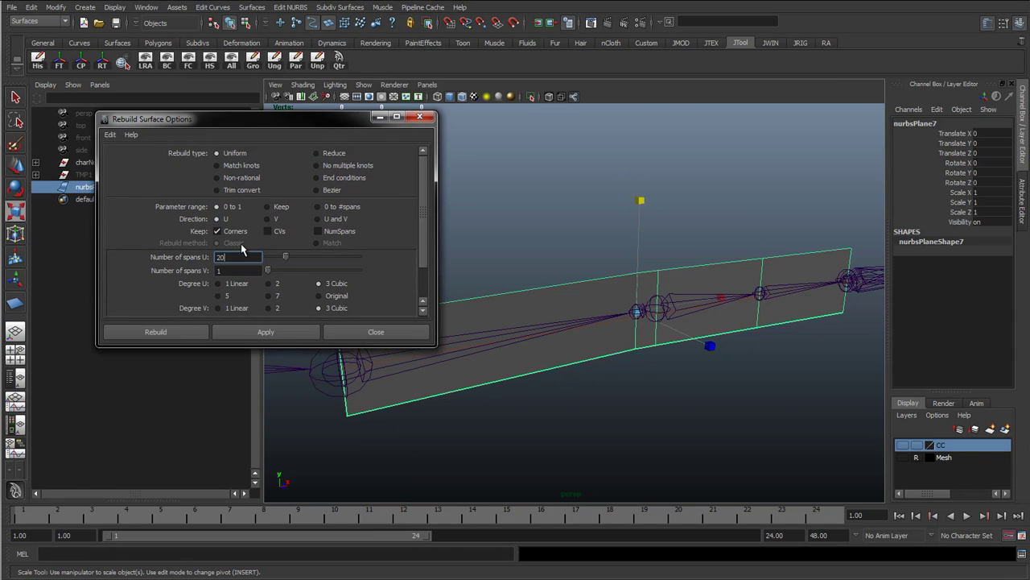
pyautogui.write('21')
# Rebuild the arm plane with the chosen options, close the options window and deselect the plane
pyautogui.scroll(-1, 540, 379)
pyautogui.keyDown('alt'); pyautogui.moveTo(540, 379); pyautogui.dragTo(594, 369, button='middle'); pyautogui.keyUp('alt')
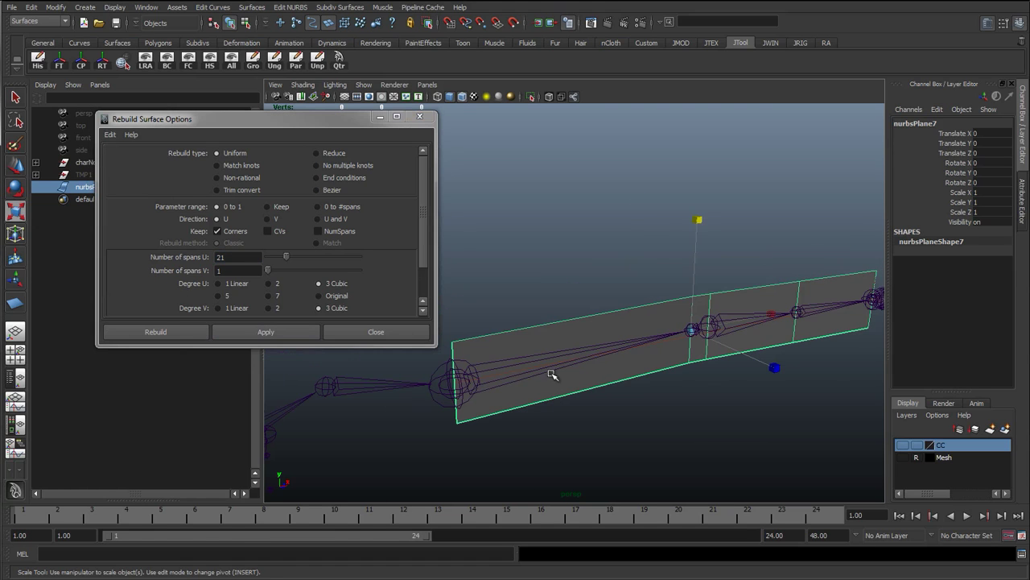
pyautogui.keyDown('alt'); pyautogui.moveTo(793, 318); pyautogui.dragTo(520, 368); pyautogui.keyUp('alt')
pyautogui.moveTo(296, 114); pyautogui.dragTo(294, 67)
pyautogui.keyDown('alt'); pyautogui.moveTo(561, 275); pyautogui.dragTo(584, 258); pyautogui.keyUp('alt')
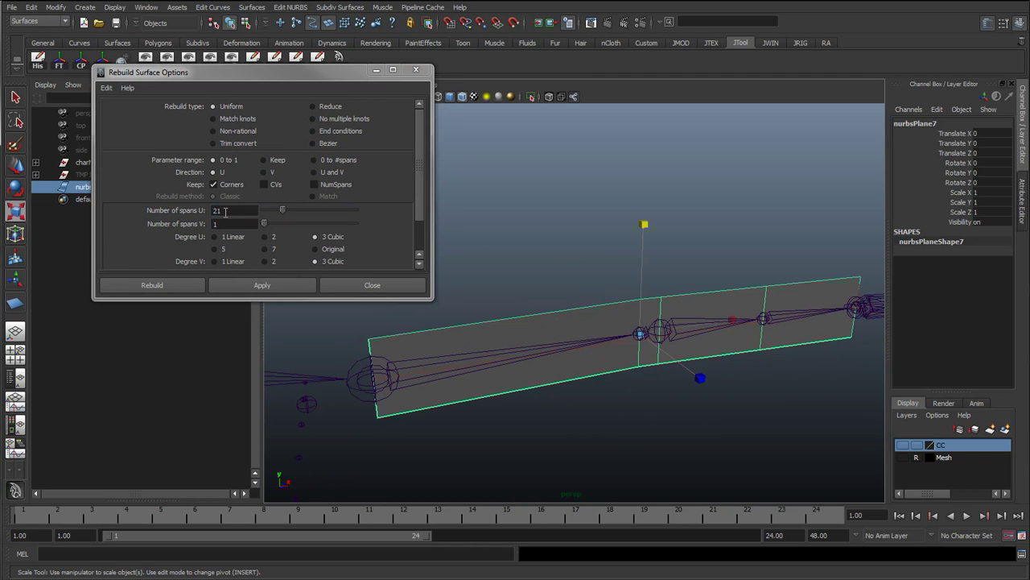
pyautogui.moveTo(224, 211); pyautogui.dragTo(209, 218)
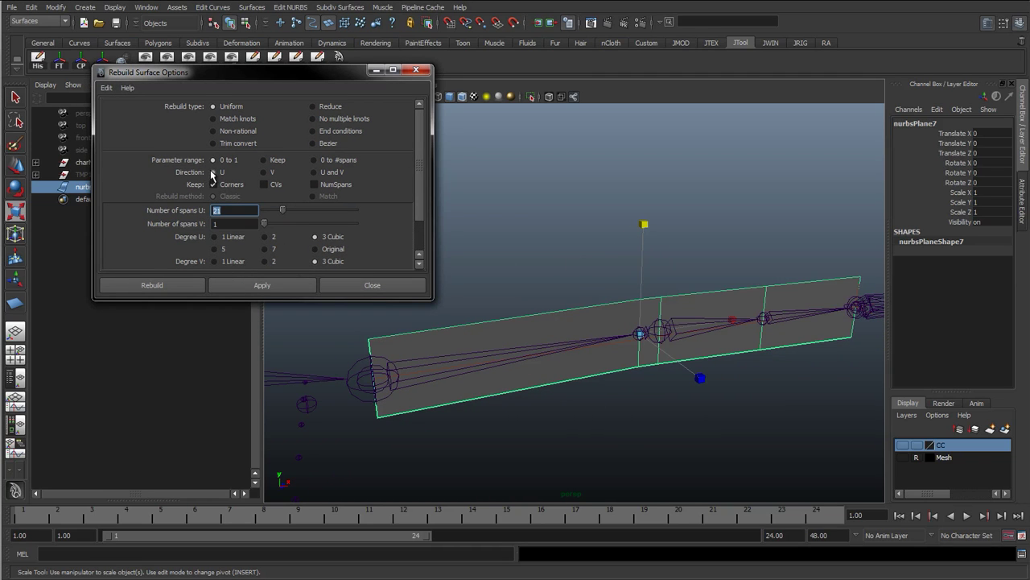
pyautogui.click(235, 284)
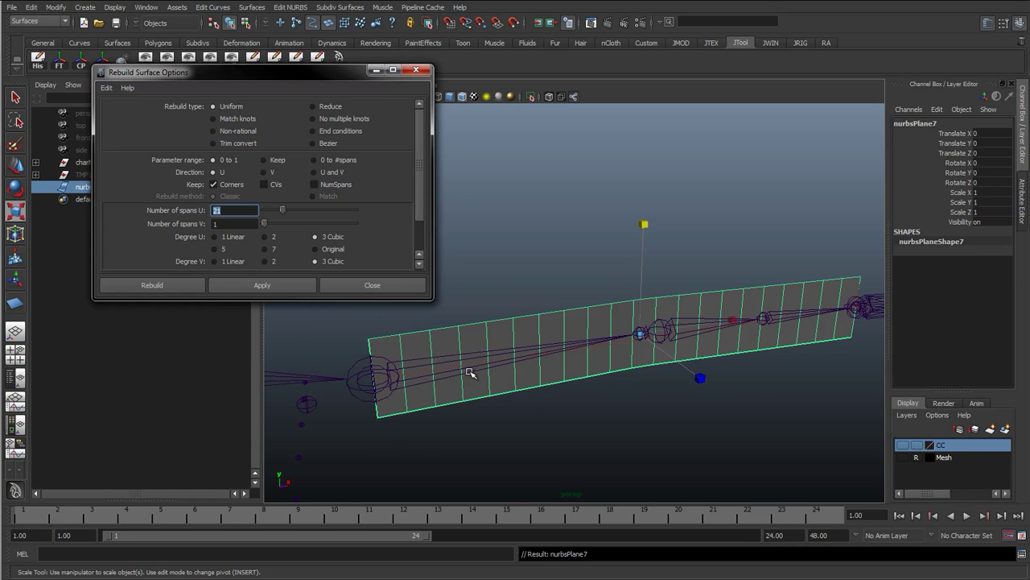
pyautogui.keyDown('alt'); pyautogui.moveTo(495, 372); pyautogui.dragTo(466, 384); pyautogui.keyUp('alt')
pyautogui.keyDown('alt'); pyautogui.moveTo(596, 340); pyautogui.dragTo(565, 341, button='middle'); pyautogui.keyUp('alt')
pyautogui.click(403, 287)
pyautogui.click(520, 299)
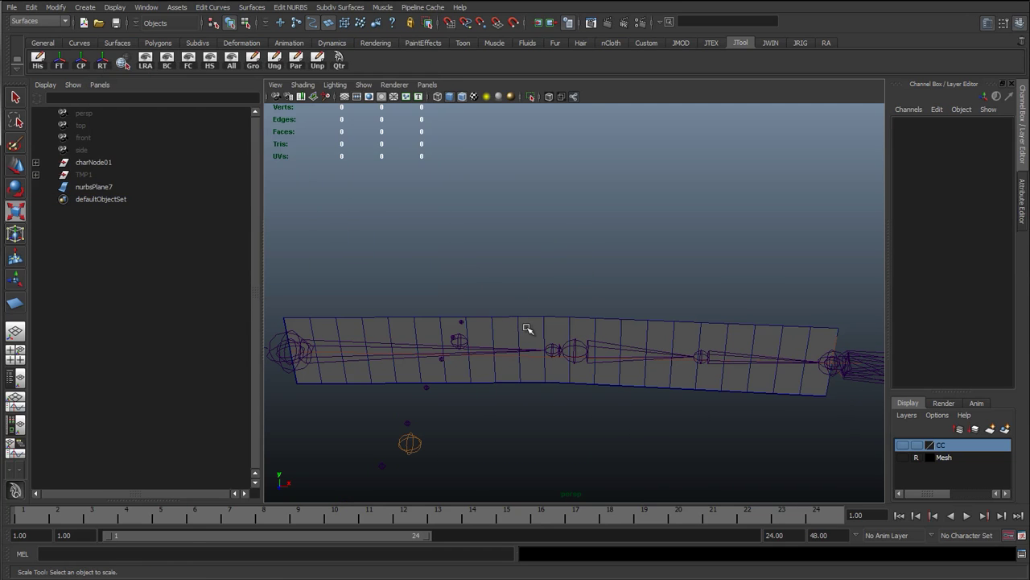
# Select the rebuilt arm plane and freeze its transformations
pyautogui.click(559, 322)
pyautogui.click(50, 61)
pyautogui.keyDown('alt'); pyautogui.moveTo(493, 301); pyautogui.dragTo(472, 310); pyautogui.keyUp('alt')
pyautogui.press('w')
pyautogui.keyDown('alt'); pyautogui.moveTo(532, 285); pyautogui.dragTo(491, 322); pyautogui.keyUp('alt')
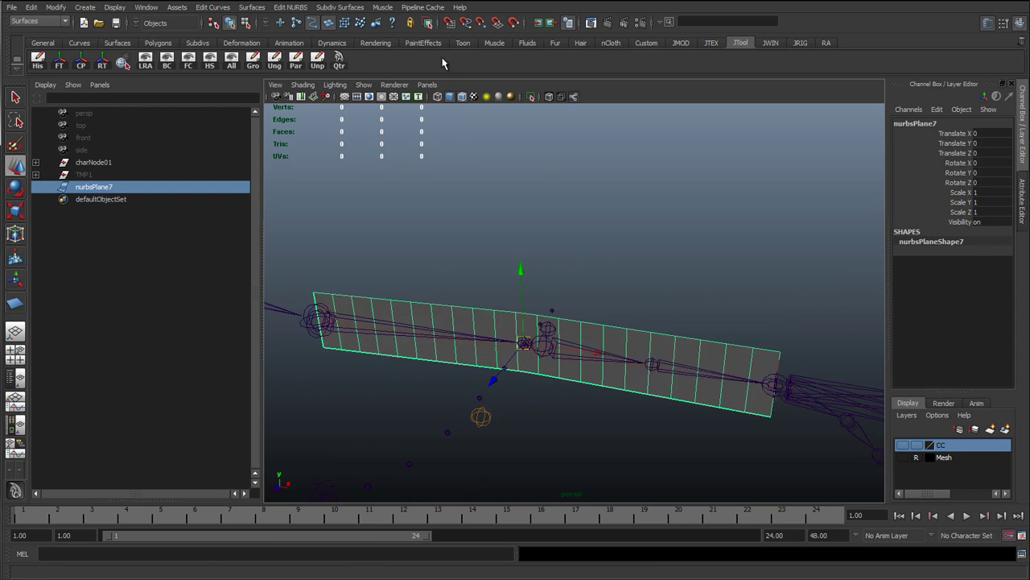
# Create nHair on the arm plane as NURBS curves in a grid with U count 21 and V count 1, and close the options
pyautogui.click(38, 20)
pyautogui.click(38, 56)
pyautogui.click(471, 8)
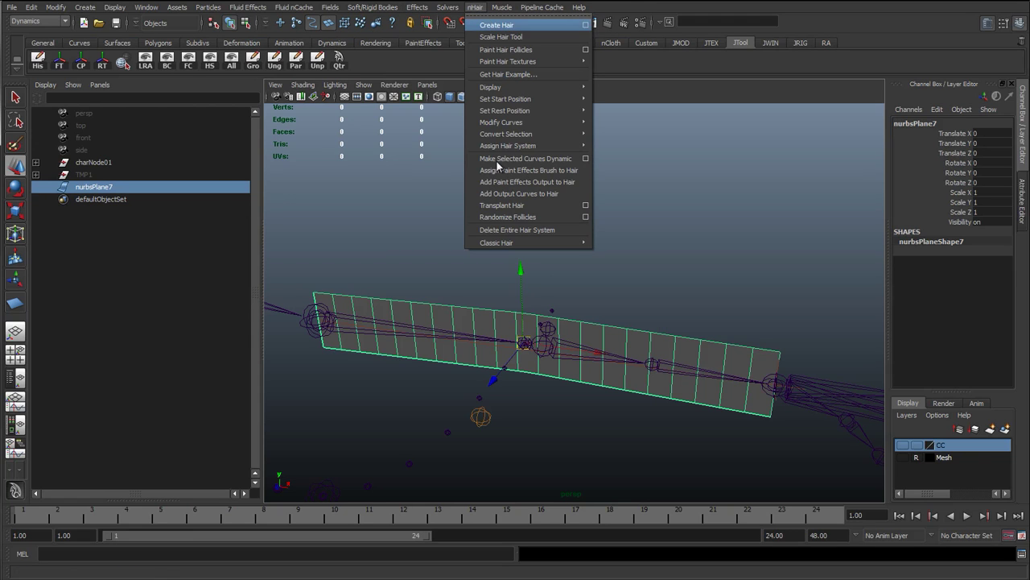
pyautogui.click(590, 25)
pyautogui.click(207, 150)
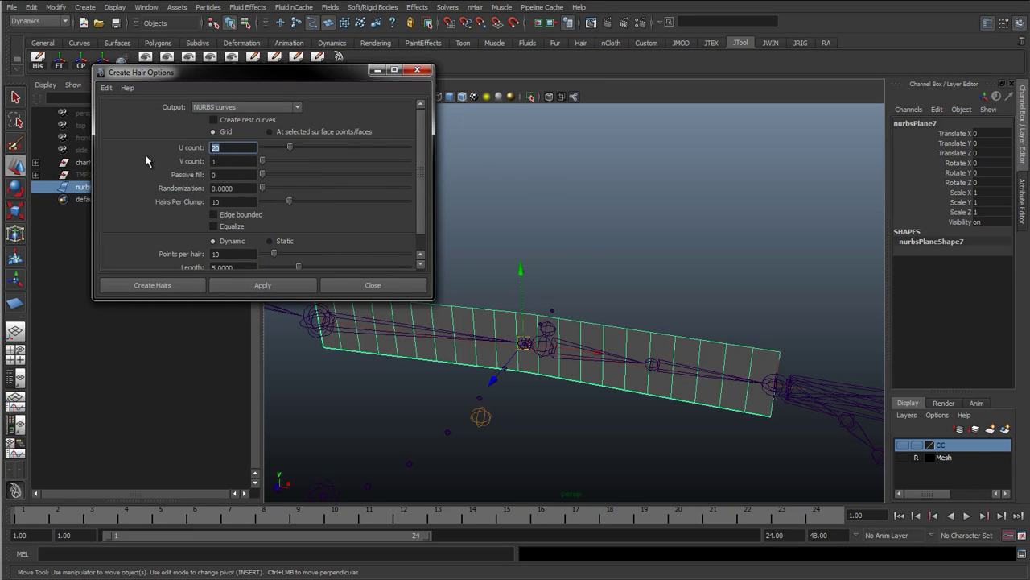
pyautogui.keyDown('alt'); pyautogui.moveTo(471, 263); pyautogui.dragTo(544, 268); pyautogui.keyUp('alt')
pyautogui.keyDown('alt'); pyautogui.moveTo(543, 268); pyautogui.dragTo(611, 285, button='middle'); pyautogui.keyUp('alt')
pyautogui.click(282, 286)
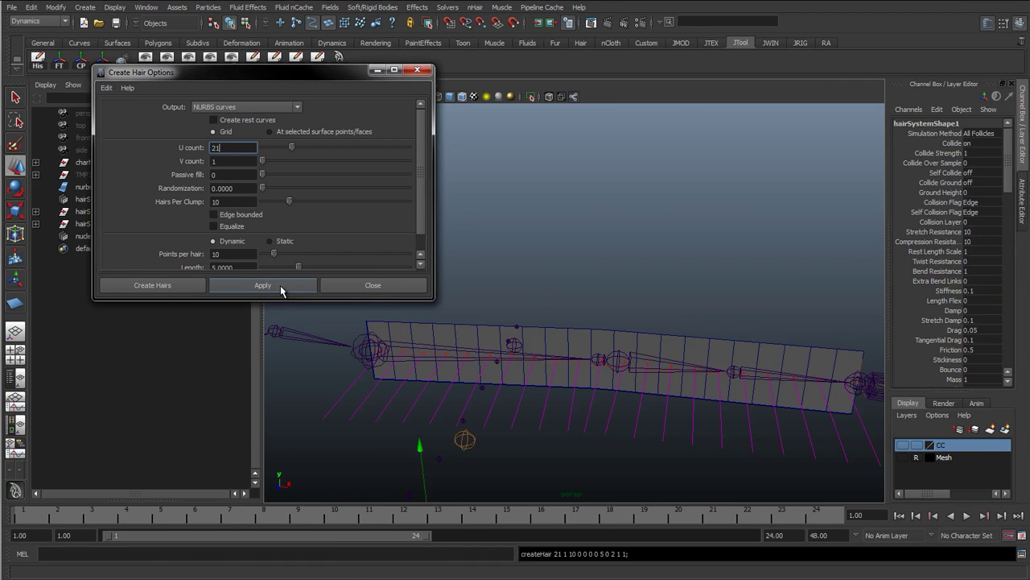
pyautogui.press('Tab')
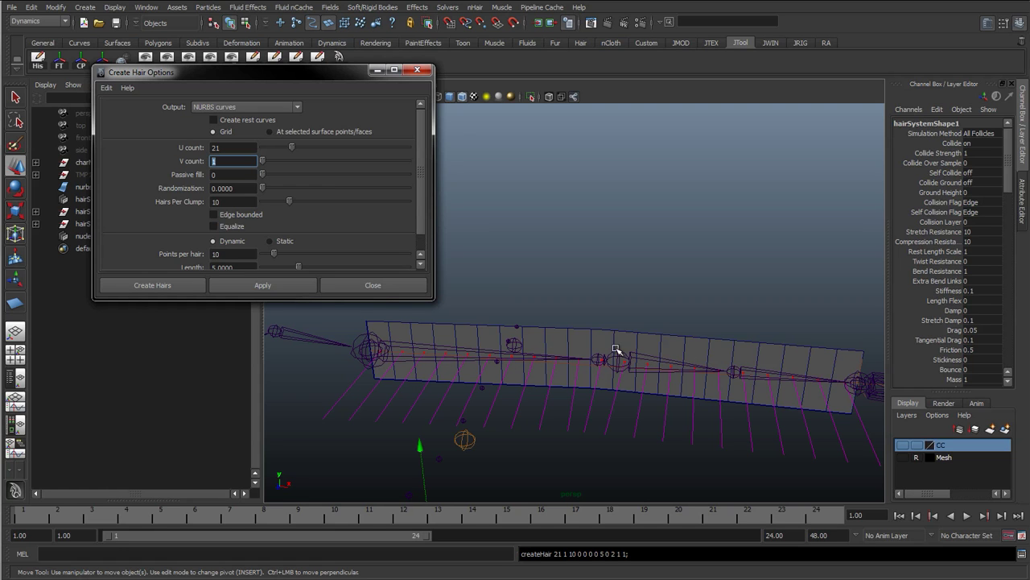
pyautogui.click(380, 287)
# Delete the hair system, its output curves group and the nucleus, keeping the follicles group
pyautogui.keyDown('alt'); pyautogui.moveTo(606, 330); pyautogui.dragTo(410, 274); pyautogui.keyUp('alt')
pyautogui.press('w')
pyautogui.keyDown('alt'); pyautogui.moveTo(527, 292); pyautogui.dragTo(354, 239); pyautogui.keyUp('alt')
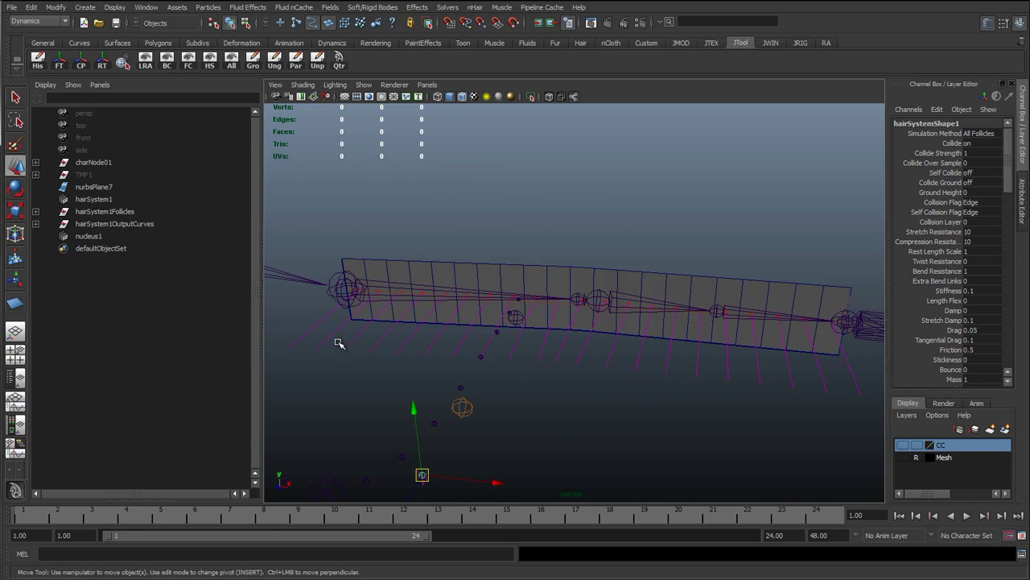
pyautogui.keyDown('alt'); pyautogui.moveTo(387, 313); pyautogui.dragTo(340, 302); pyautogui.keyUp('alt')
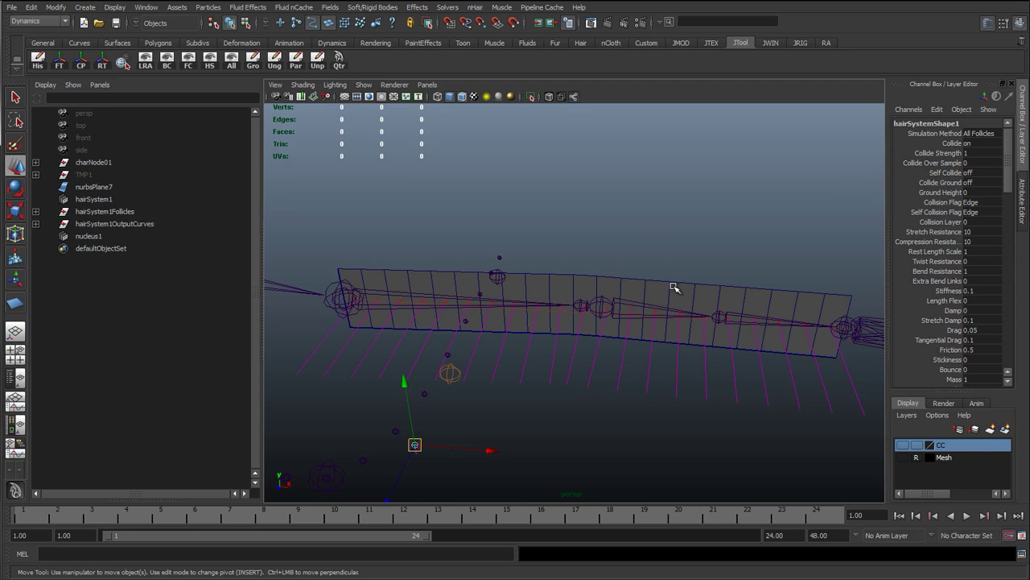
pyautogui.keyDown('alt'); pyautogui.moveTo(614, 350); pyautogui.dragTo(374, 310); pyautogui.keyUp('alt')
pyautogui.click(89, 235)
pyautogui.keyDown('ctrl'); pyautogui.click(91, 200); pyautogui.keyUp('ctrl')
pyautogui.keyDown('ctrl'); pyautogui.click(92, 213); pyautogui.keyUp('ctrl')
pyautogui.keyDown('ctrl'); pyautogui.click(95, 214); pyautogui.keyUp('ctrl')
pyautogui.keyDown('ctrl'); pyautogui.click(97, 224); pyautogui.keyUp('ctrl')
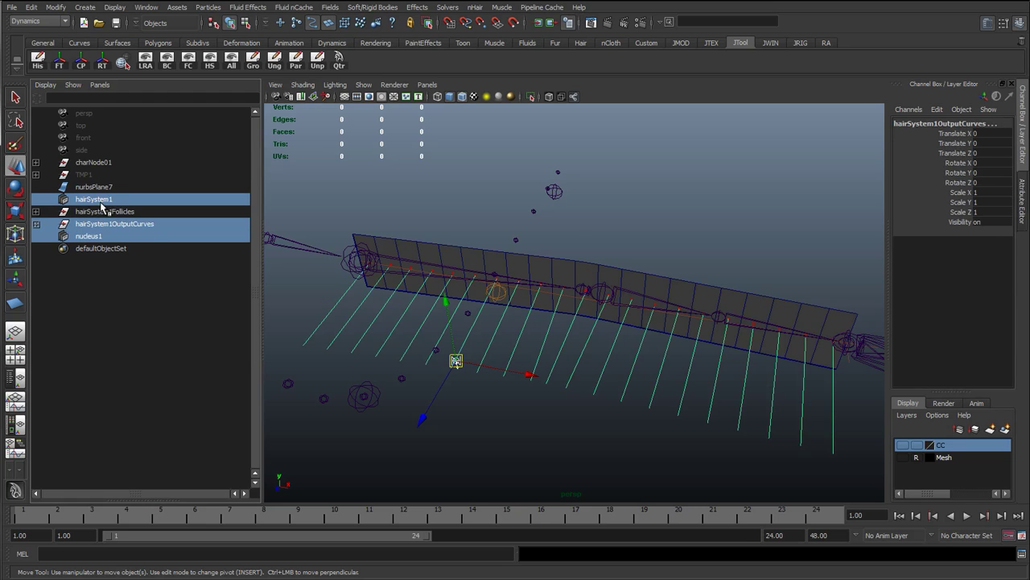
pyautogui.press('Delete')
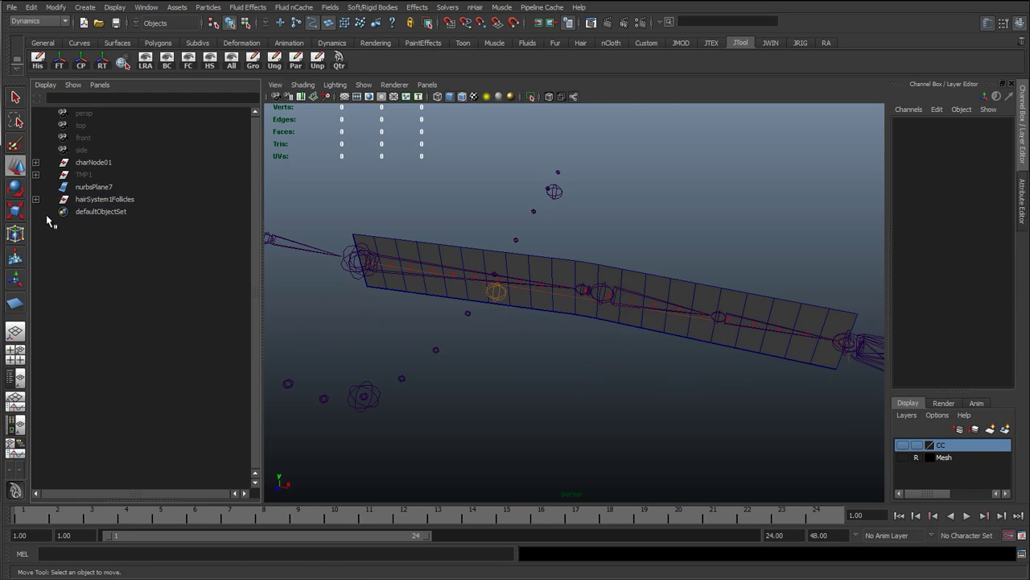
# Expand the hairSystem1Follicles group and delete the curve under every follicle, from curve7 to curve47
pyautogui.click(35, 200)
pyautogui.click(36, 199)
pyautogui.keyDown('shift'); pyautogui.click(36, 200); pyautogui.keyUp('shift')
pyautogui.click(111, 212)
pyautogui.click(110, 223)
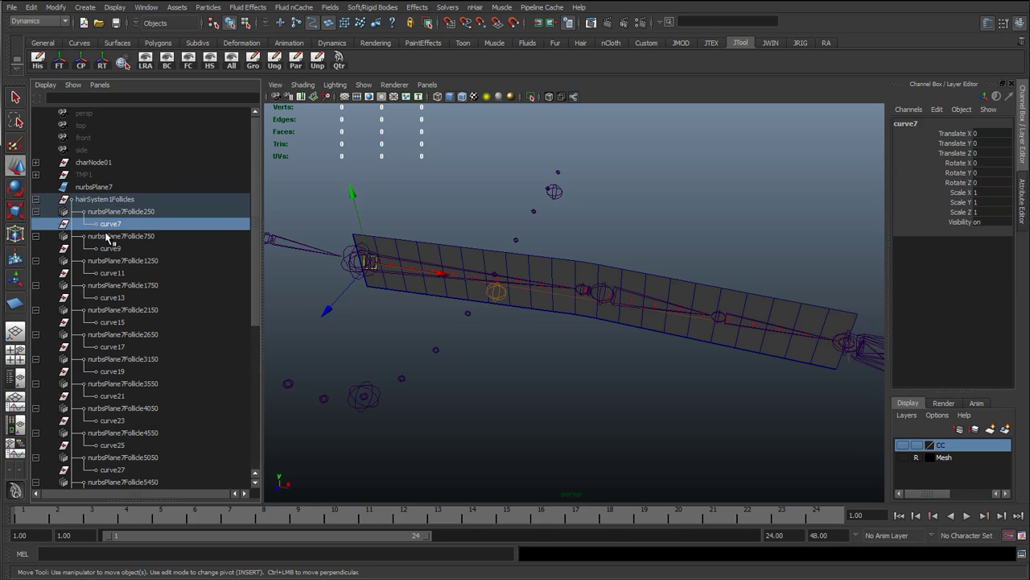
pyautogui.keyDown('ctrl'); pyautogui.click(110, 248); pyautogui.keyUp('ctrl')
pyautogui.keyDown('ctrl'); pyautogui.click(112, 273); pyautogui.keyUp('ctrl')
pyautogui.keyDown('ctrl'); pyautogui.click(113, 298); pyautogui.keyUp('ctrl')
pyautogui.keyDown('ctrl'); pyautogui.click(113, 322); pyautogui.keyUp('ctrl')
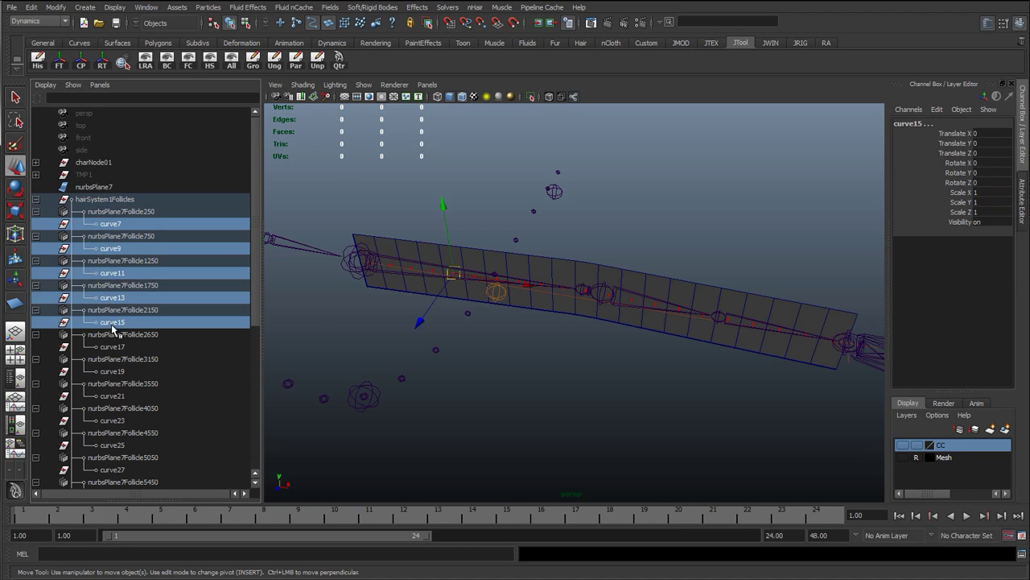
pyautogui.keyDown('ctrl'); pyautogui.click(113, 346); pyautogui.keyUp('ctrl')
pyautogui.keyDown('ctrl'); pyautogui.click(112, 371); pyautogui.keyUp('ctrl')
pyautogui.keyDown('ctrl'); pyautogui.click(112, 396); pyautogui.keyUp('ctrl')
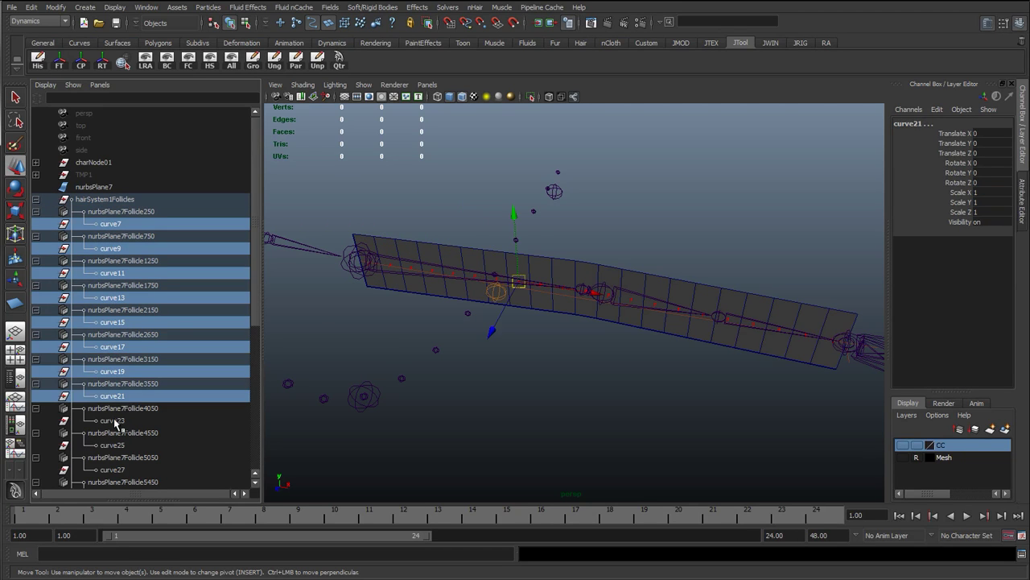
pyautogui.keyDown('ctrl'); pyautogui.click(113, 420); pyautogui.keyUp('ctrl')
pyautogui.keyDown('ctrl'); pyautogui.click(115, 446); pyautogui.keyUp('ctrl')
pyautogui.keyDown('ctrl'); pyautogui.click(119, 470); pyautogui.keyUp('ctrl')
pyautogui.scroll(-4, 128, 403)
pyautogui.keyDown('ctrl'); pyautogui.click(120, 237); pyautogui.keyUp('ctrl')
pyautogui.keyDown('ctrl'); pyautogui.click(122, 260); pyautogui.keyUp('ctrl')
pyautogui.keyDown('ctrl'); pyautogui.click(127, 286); pyautogui.keyUp('ctrl')
pyautogui.keyDown('ctrl'); pyautogui.click(126, 311); pyautogui.keyUp('ctrl')
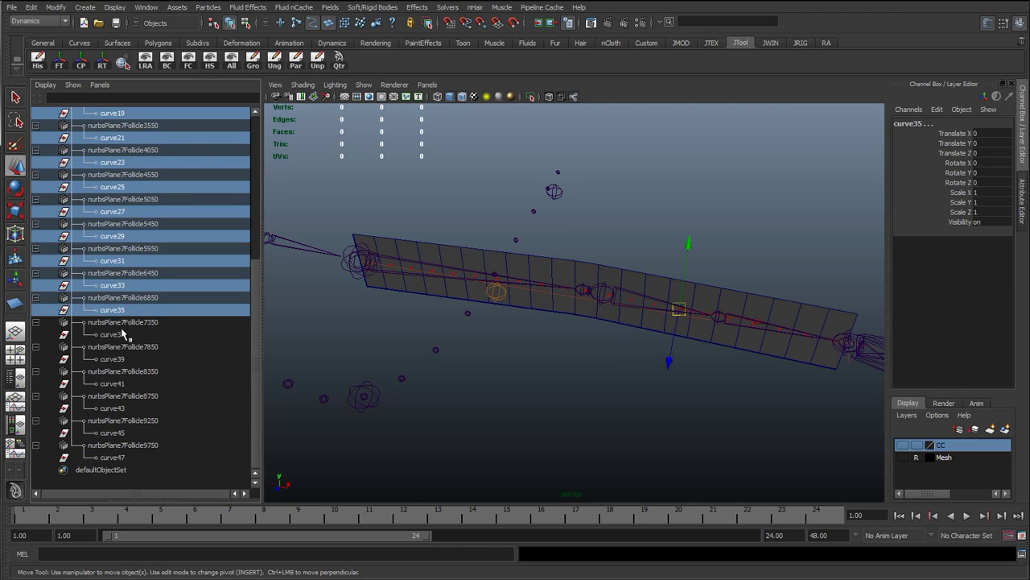
pyautogui.keyDown('ctrl'); pyautogui.click(123, 335); pyautogui.keyUp('ctrl')
pyautogui.keyDown('ctrl'); pyautogui.click(114, 359); pyautogui.keyUp('ctrl')
pyautogui.keyDown('ctrl'); pyautogui.click(117, 385); pyautogui.keyUp('ctrl')
pyautogui.keyDown('ctrl'); pyautogui.click(119, 408); pyautogui.keyUp('ctrl')
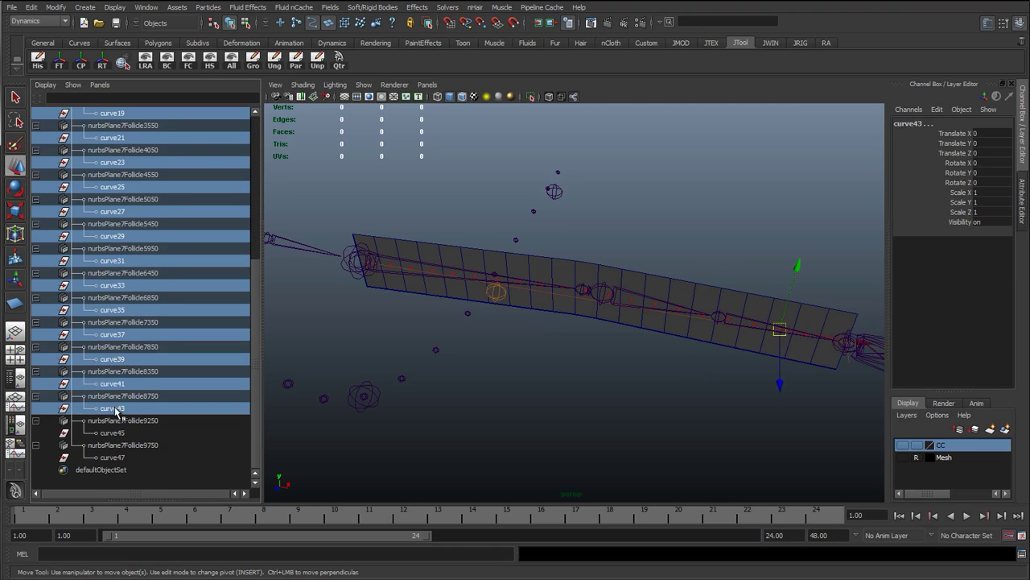
pyautogui.keyDown('ctrl'); pyautogui.click(121, 433); pyautogui.keyUp('ctrl')
pyautogui.keyDown('ctrl'); pyautogui.click(114, 457); pyautogui.keyUp('ctrl')
pyautogui.press('Delete')
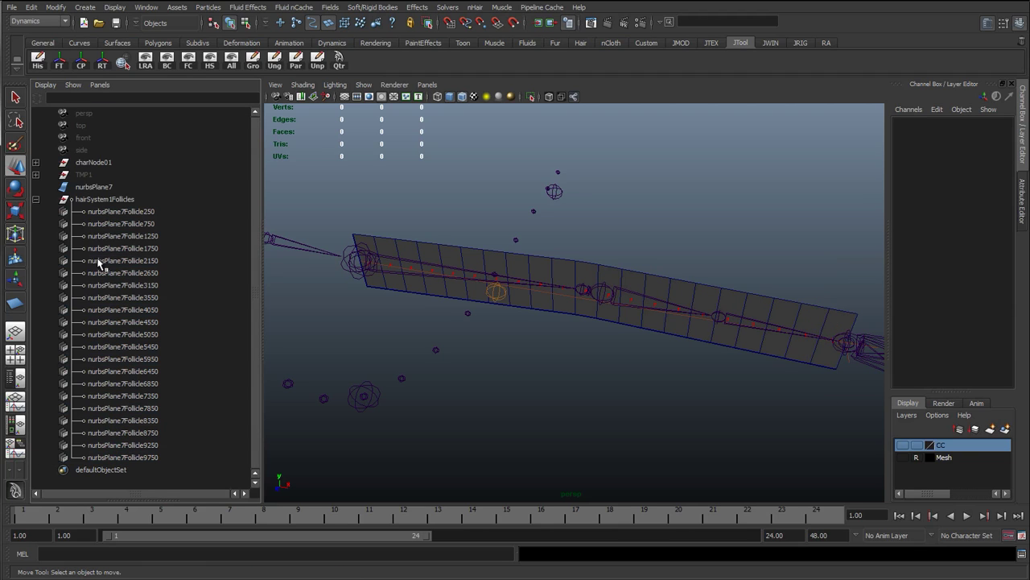
# Unparent all the arm plane's follicles and delete the emptied hairSystem1Follicles group
pyautogui.moveTo(102, 213); pyautogui.dragTo(104, 459)
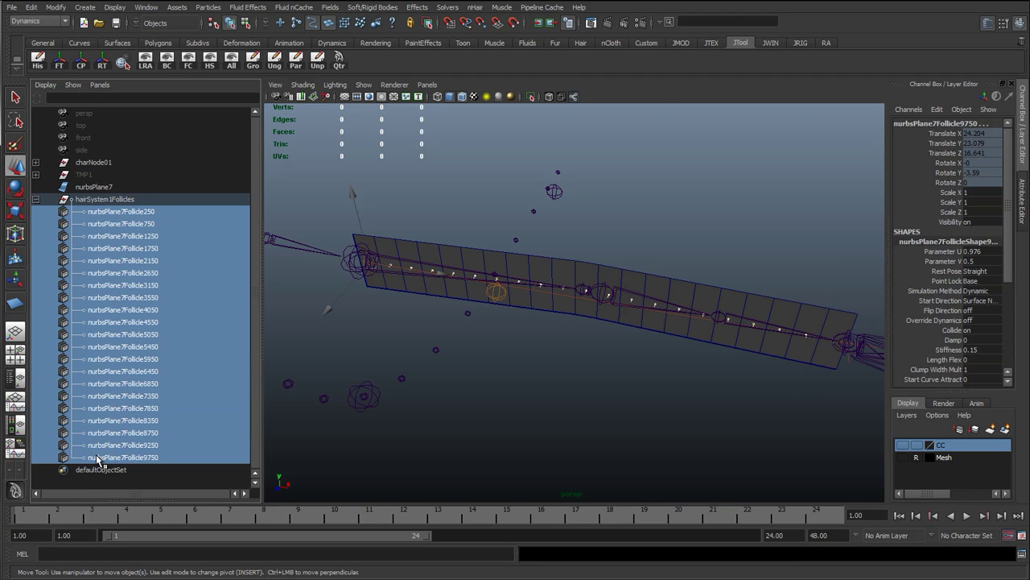
pyautogui.hotkey('shift', 'p')
pyautogui.click(112, 200)
pyautogui.press('Delete')
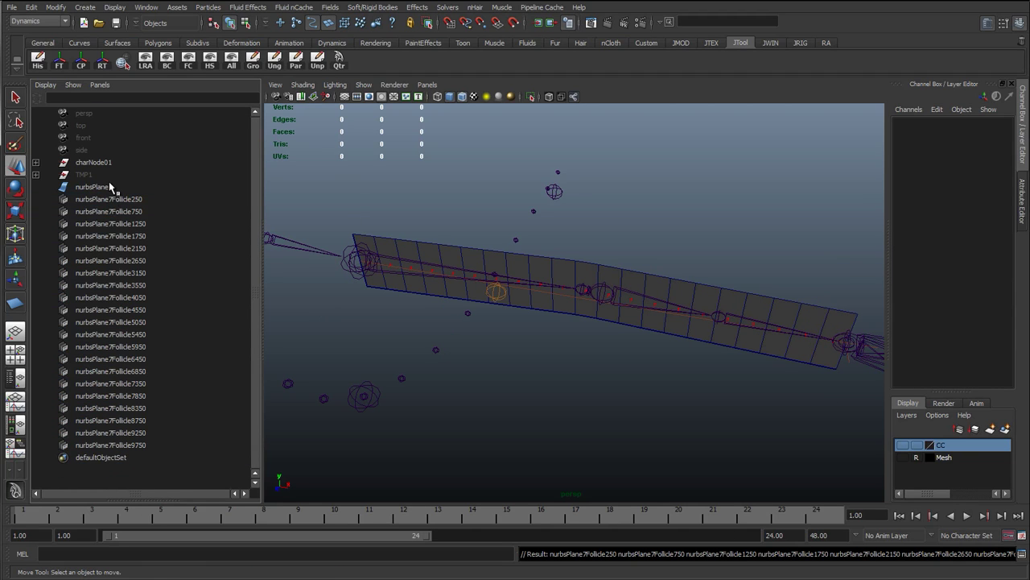
# Inspect the arm plane and its first follicle along the joints and clear the selection
pyautogui.click(108, 186)
pyautogui.keyDown('alt'); pyautogui.moveTo(502, 292); pyautogui.dragTo(474, 283); pyautogui.keyUp('alt')
pyautogui.click(138, 202)
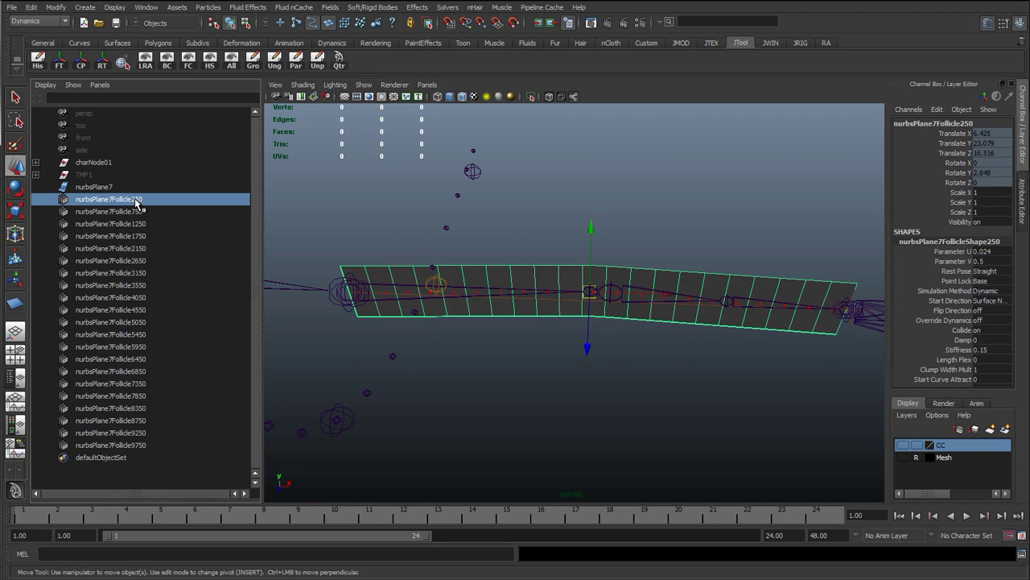
pyautogui.keyDown('alt'); pyautogui.moveTo(426, 315); pyautogui.dragTo(510, 368); pyautogui.keyUp('alt')
pyautogui.click(503, 362)
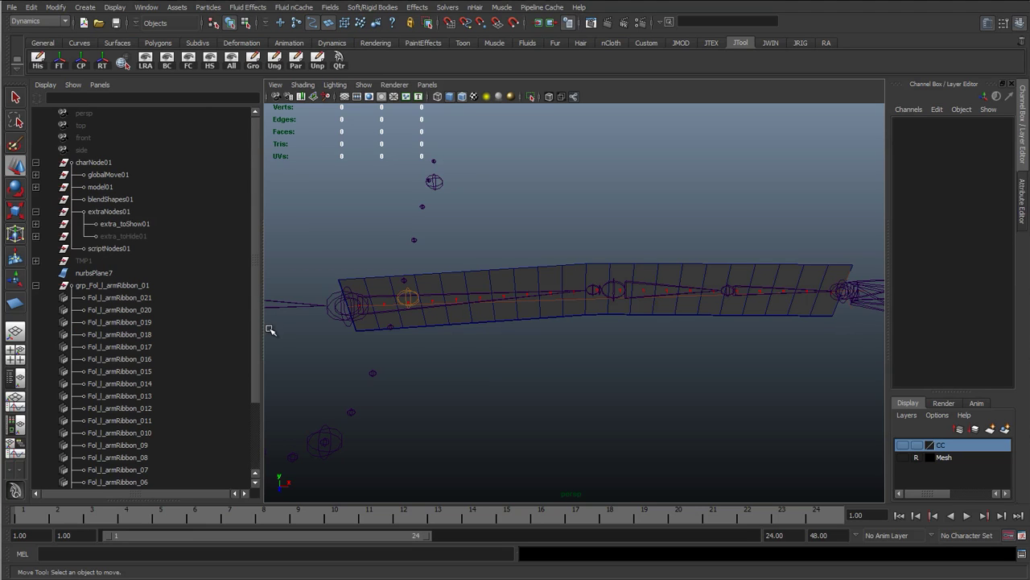
# Review the renamed follicles in the grp_Fol_l_armRibbon_01 group, collapse the group and deselect it
pyautogui.scroll(-3, 107, 260)
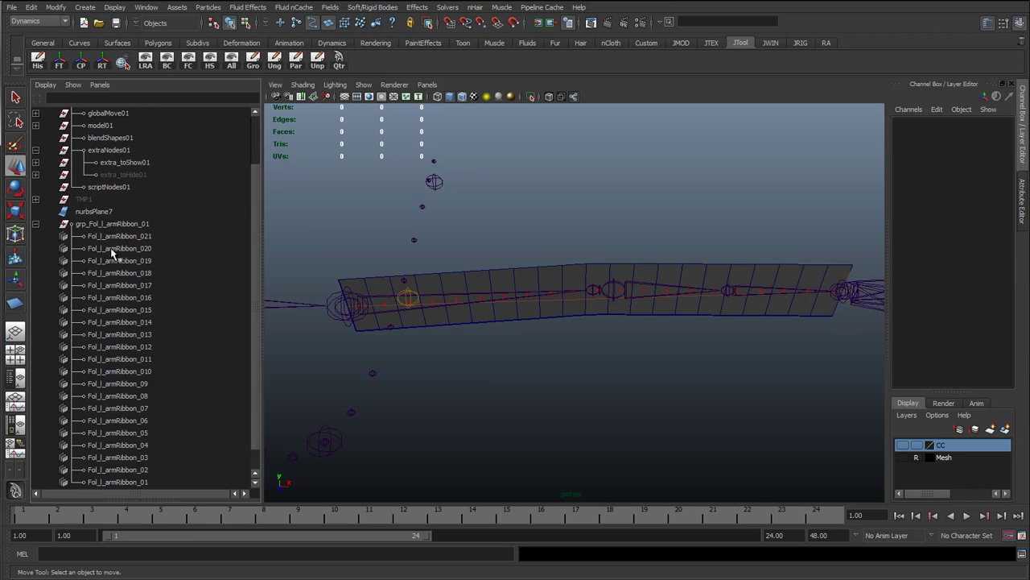
pyautogui.click(108, 249)
pyautogui.click(95, 225)
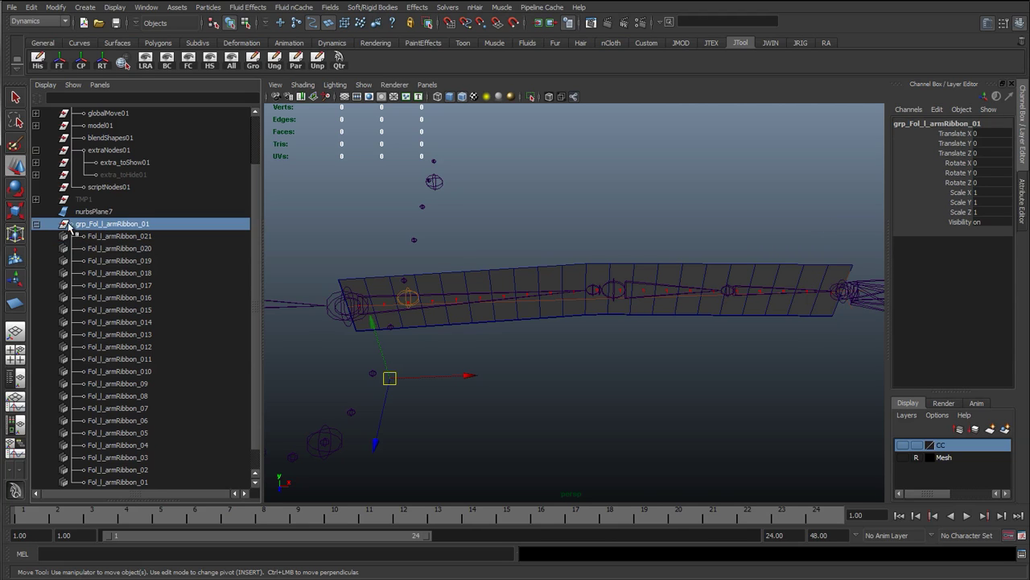
pyautogui.click(36, 223)
pyautogui.click(495, 266)
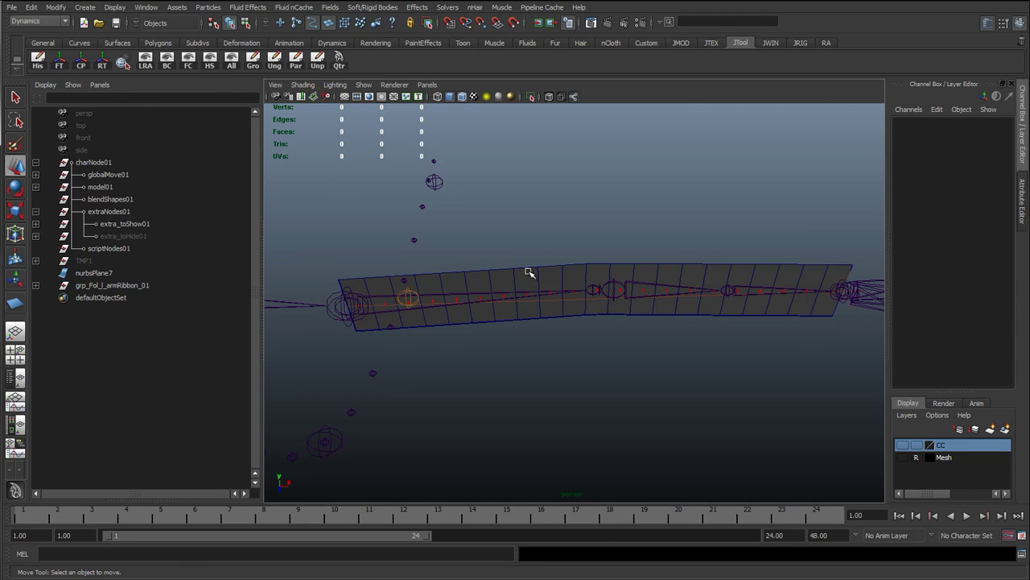
# Duplicate the arm plane nurbsPlane7 and parent the copy under the TMP1 group
pyautogui.click(528, 274)
pyautogui.keyDown('alt'); pyautogui.moveTo(472, 303); pyautogui.dragTo(475, 352); pyautogui.keyUp('alt')
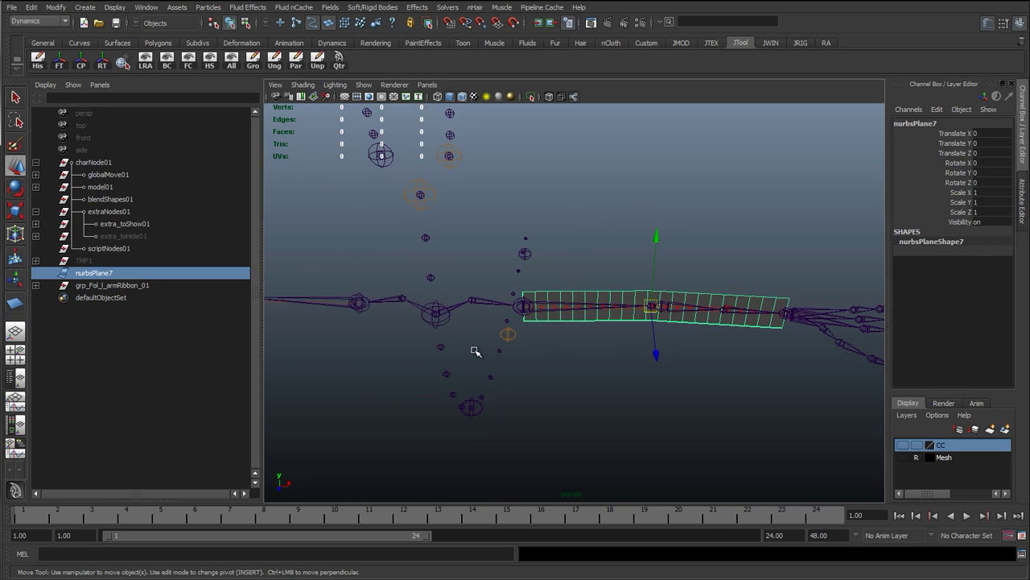
pyautogui.hotkey('ctrl', 'd')
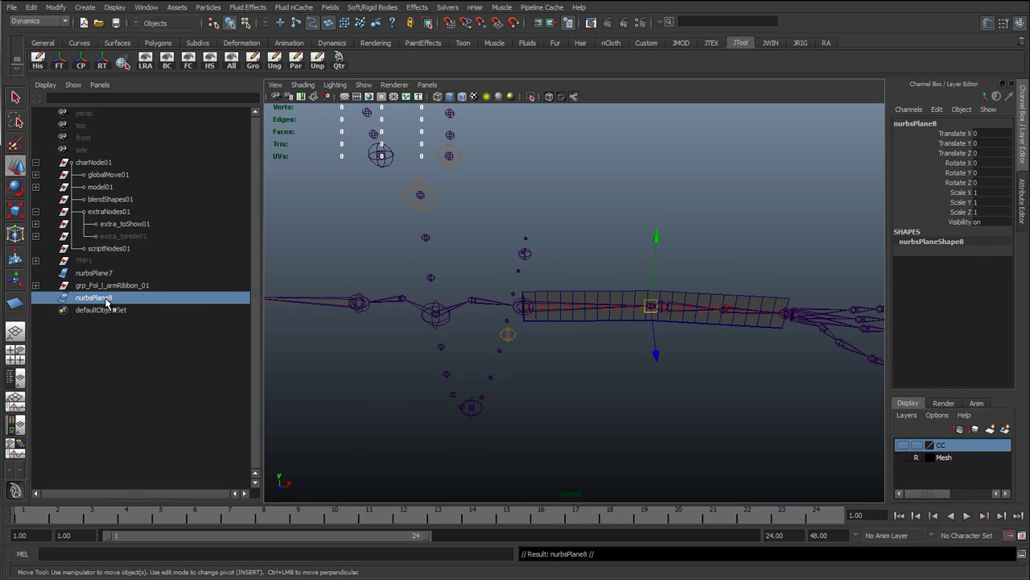
pyautogui.moveTo(105, 302); pyautogui.dragTo(105, 264, button='middle')
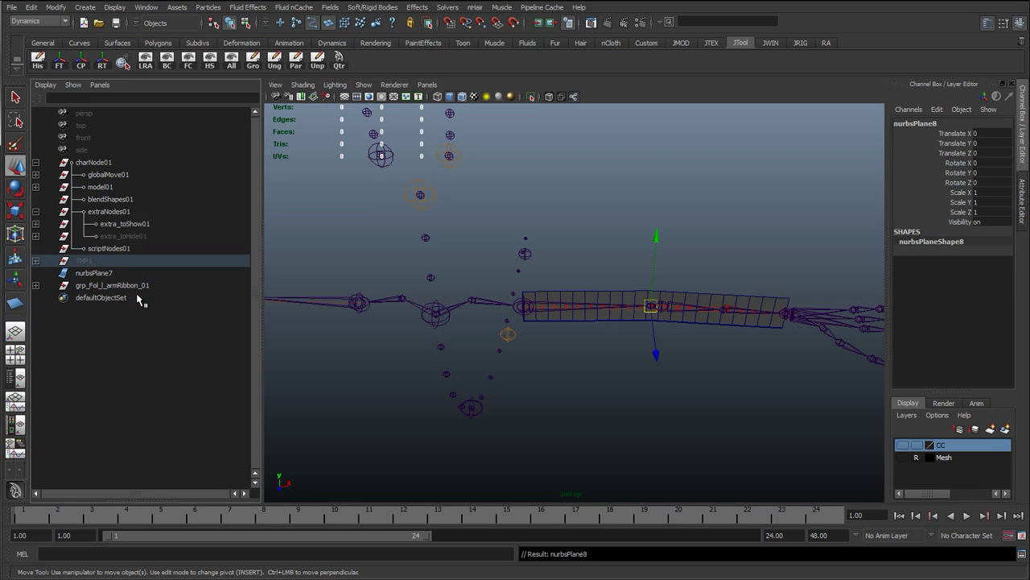
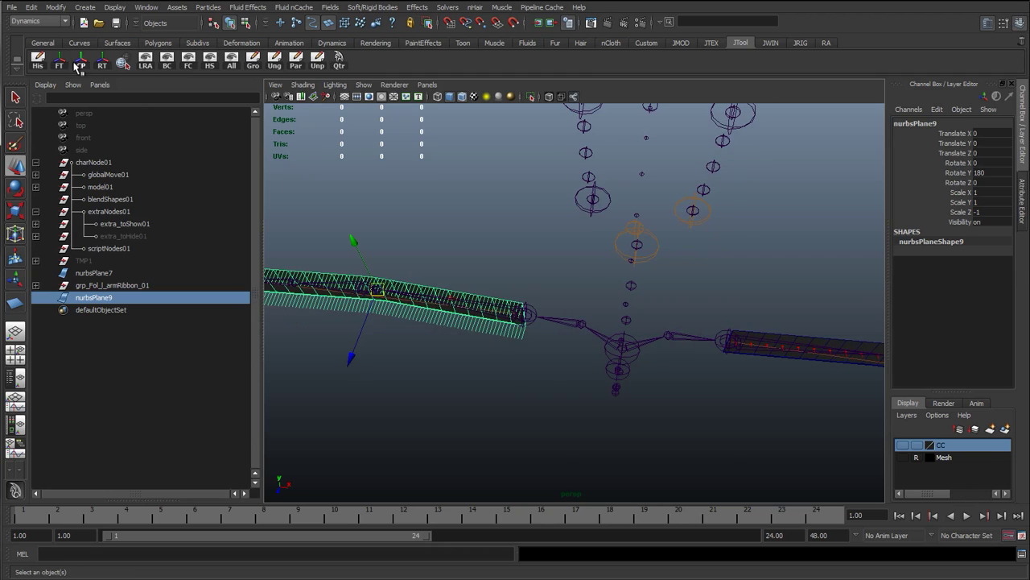
# Freeze the transformations of the mirrored arm plane nurbsPlane9 and reverse its surface direction
pyautogui.click(58, 60)
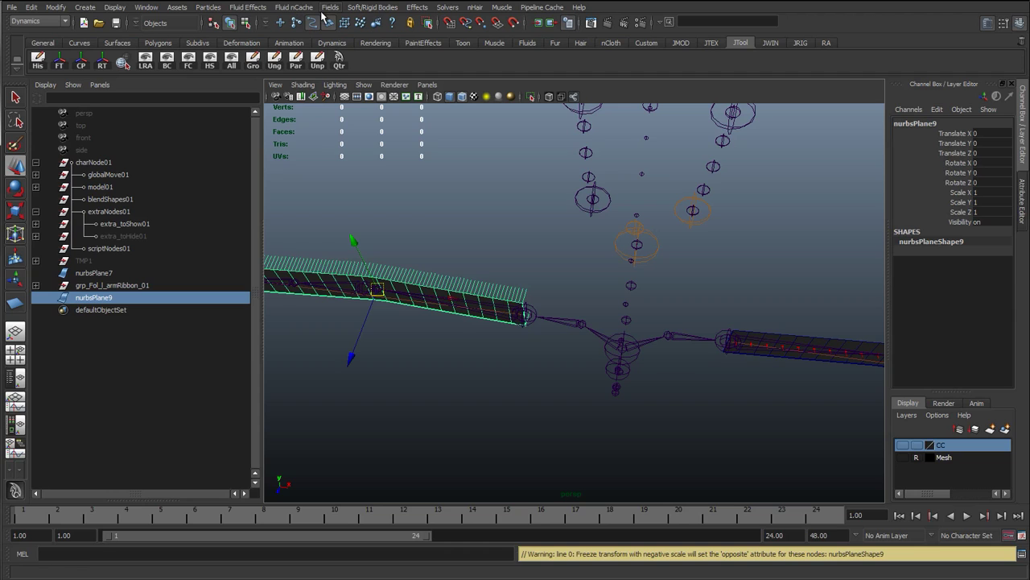
pyautogui.click(38, 21)
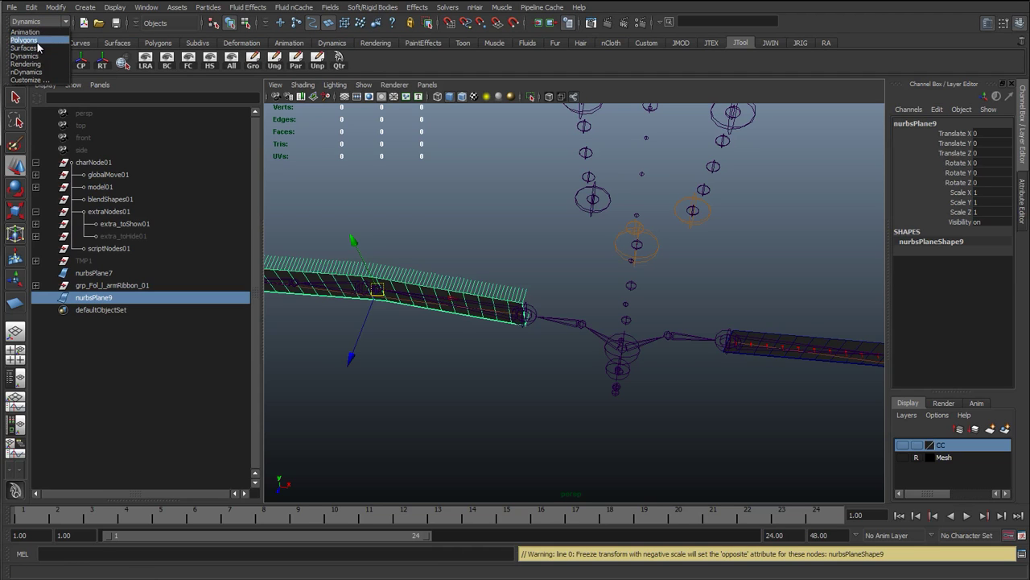
pyautogui.click(24, 47)
pyautogui.click(251, 7)
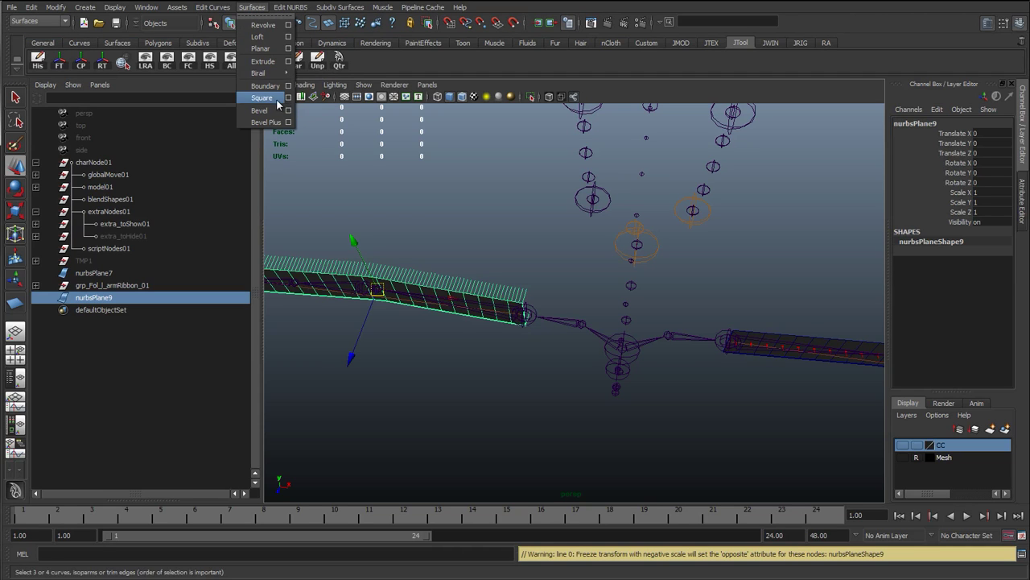
pyautogui.keyDown('alt'); pyautogui.moveTo(430, 207); pyautogui.dragTo(525, 211); pyautogui.keyUp('alt')
pyautogui.keyDown('alt'); pyautogui.moveTo(525, 211); pyautogui.dragTo(674, 218, button='middle'); pyautogui.keyUp('alt')
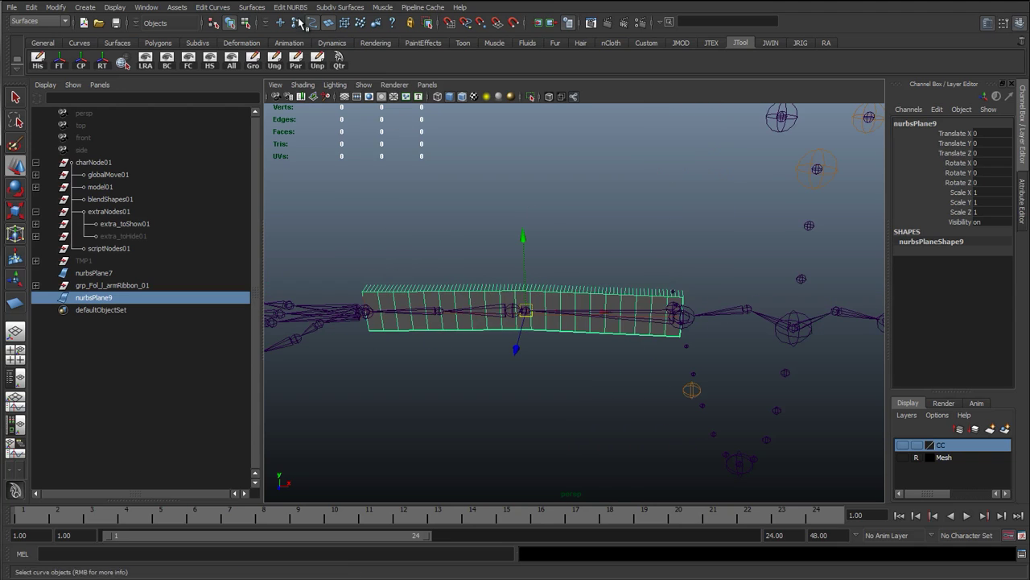
pyautogui.click(259, 8)
pyautogui.moveTo(290, 7)
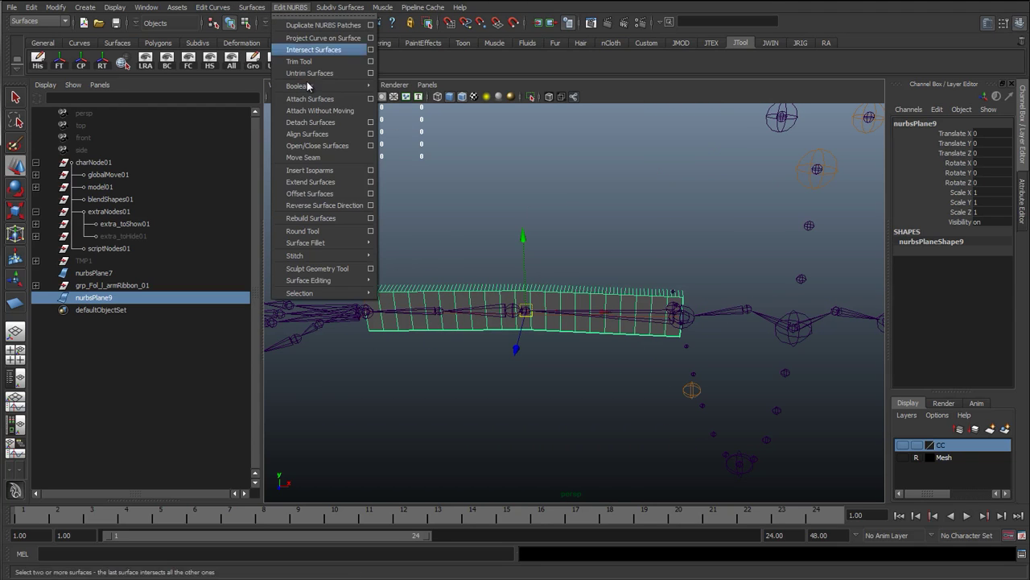
pyautogui.click(345, 207)
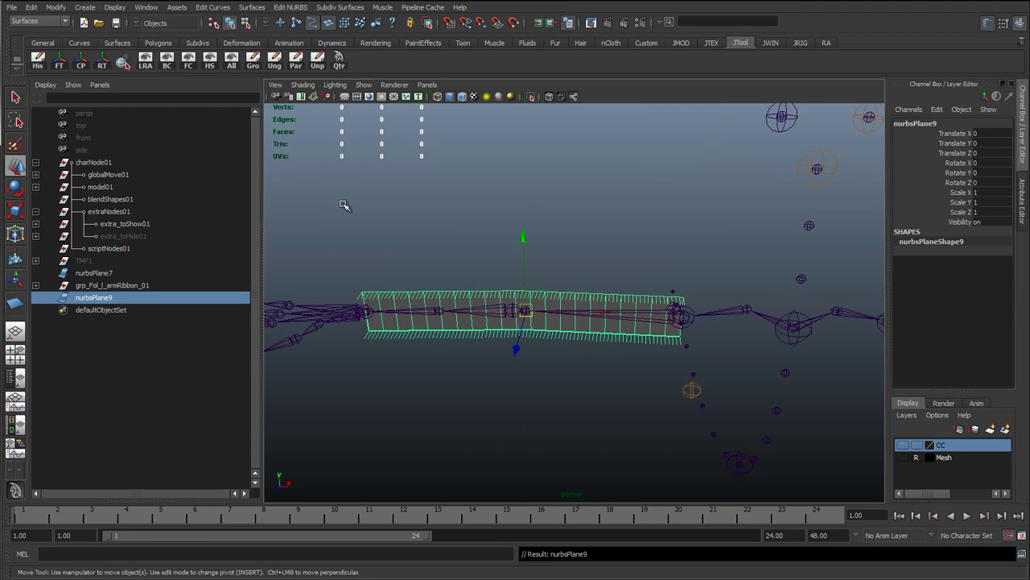
# Turn off the shaded-mode display of surface normals on the mirrored arm plane
pyautogui.keyDown('alt'); pyautogui.moveTo(389, 207); pyautogui.dragTo(522, 260); pyautogui.keyUp('alt')
pyautogui.scroll(2, 522, 260)
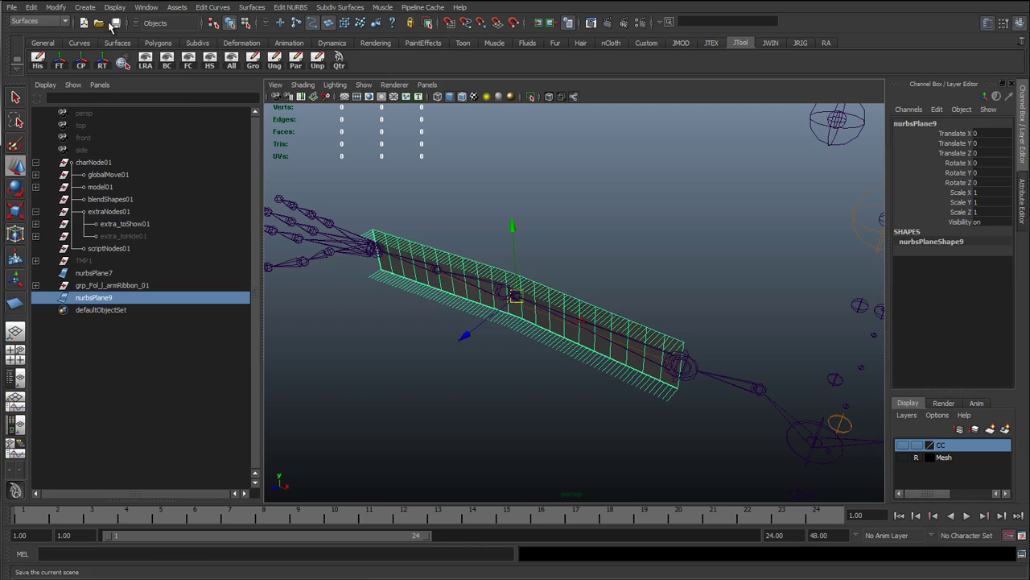
pyautogui.click(114, 7)
pyautogui.moveTo(148, 116)
pyautogui.moveTo(153, 134)
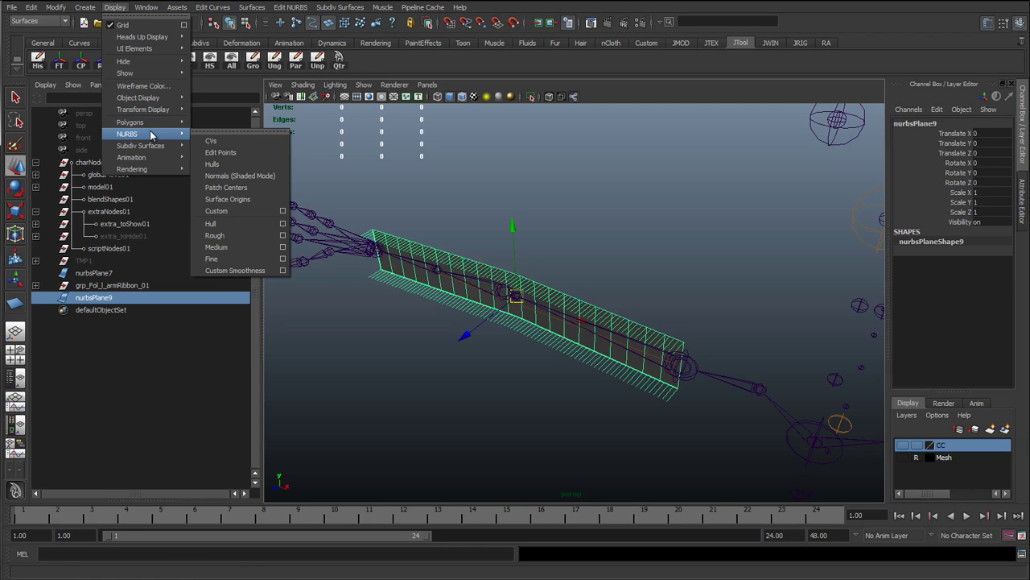
pyautogui.click(240, 176)
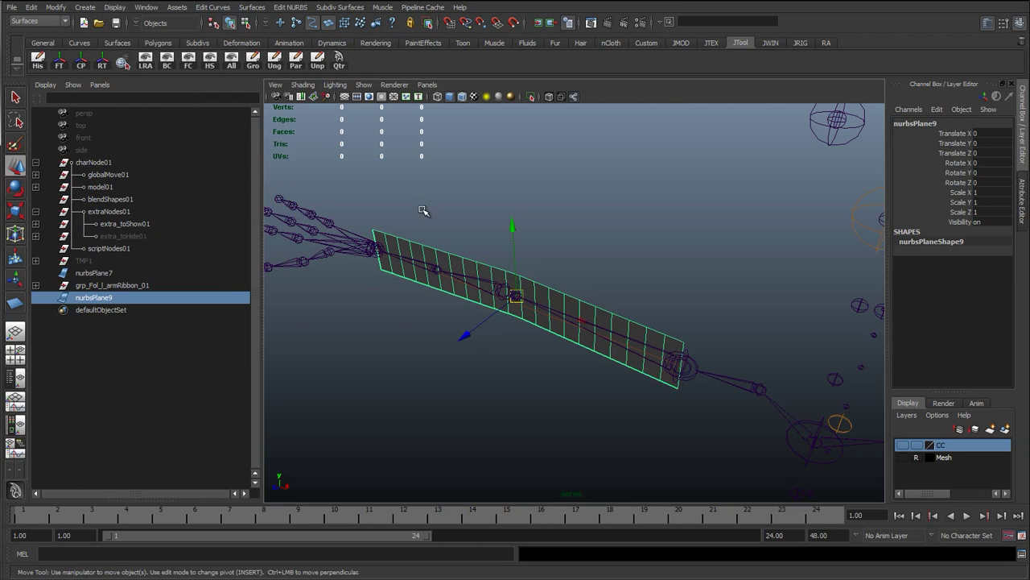
# Freeze the transformations of the mirrored arm plane nurbsPlane9 once more
pyautogui.keyDown('alt'); pyautogui.moveTo(563, 242); pyautogui.dragTo(644, 246); pyautogui.keyUp('alt')
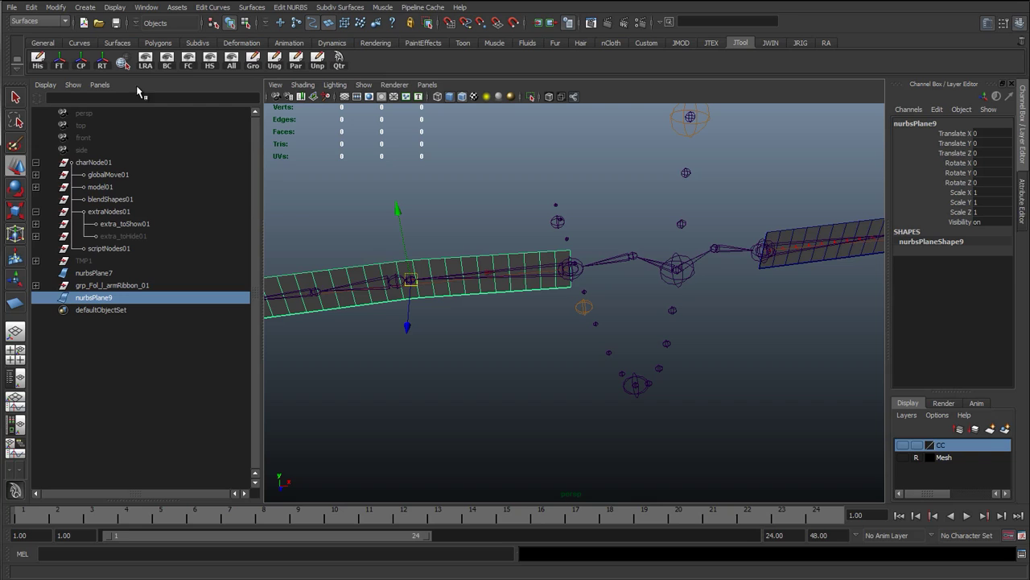
pyautogui.click(59, 63)
pyautogui.keyDown('alt'); pyautogui.moveTo(419, 203); pyautogui.dragTo(713, 279); pyautogui.keyUp('alt')
pyautogui.keyDown('alt'); pyautogui.moveTo(713, 278); pyautogui.dragTo(733, 296, button='middle'); pyautogui.keyUp('alt')
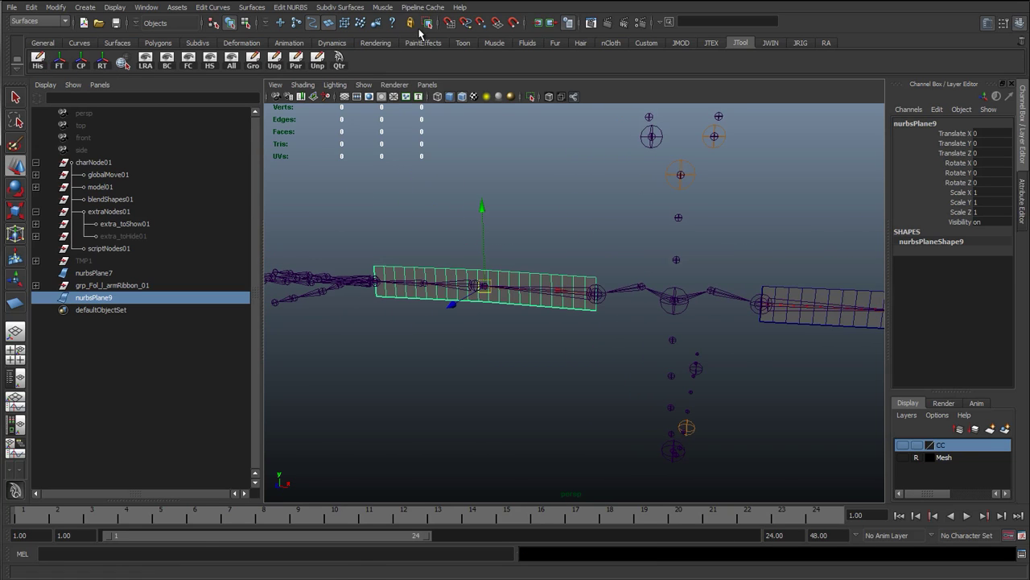
# Create an nHair system on the mirrored arm plane nurbsPlane9 to generate follicles along it
pyautogui.click(44, 22)
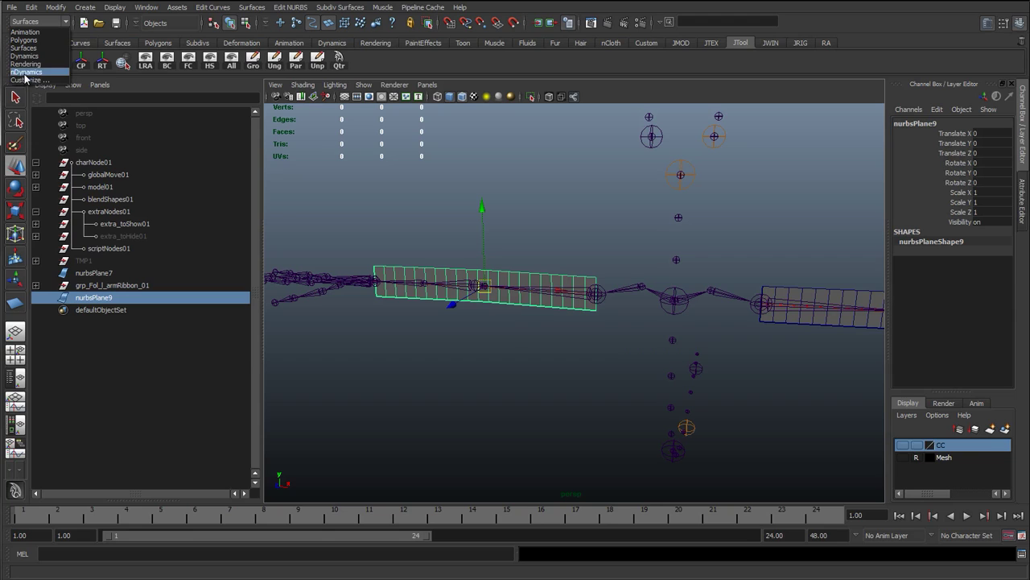
pyautogui.click(24, 78)
pyautogui.click(39, 21)
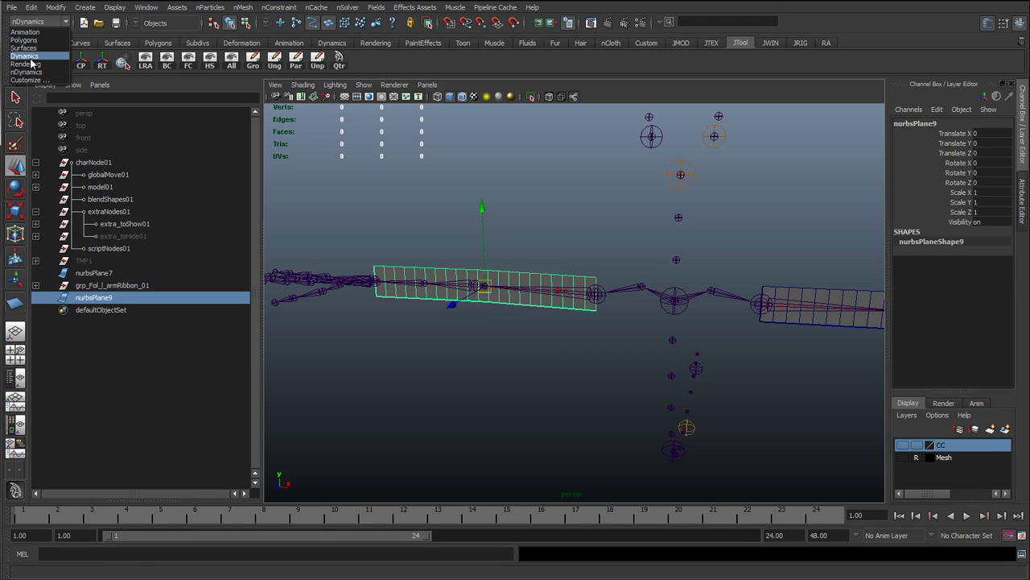
pyautogui.click(34, 65)
pyautogui.click(476, 7)
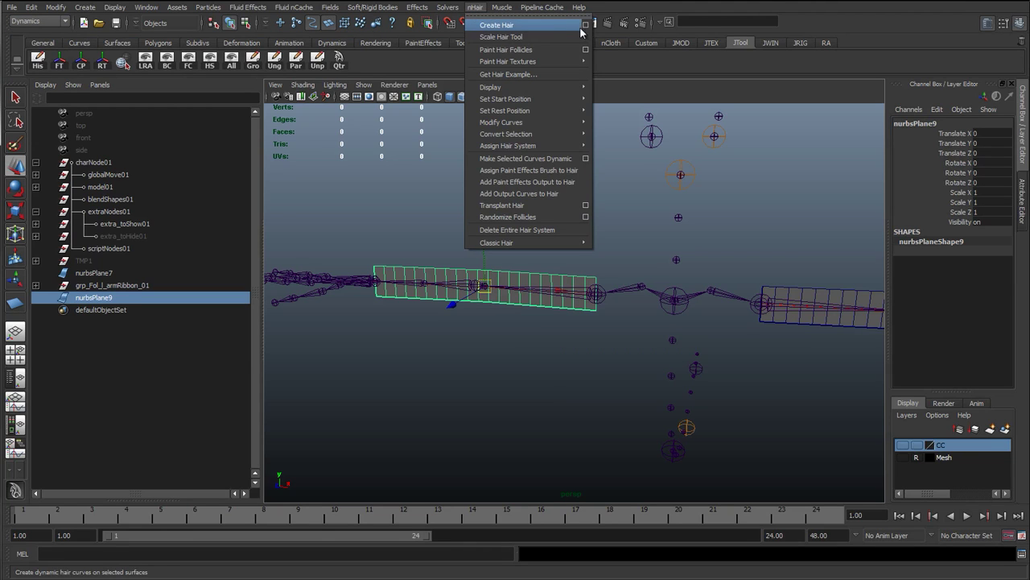
pyautogui.click(495, 25)
pyautogui.keyDown('alt'); pyautogui.moveTo(502, 205); pyautogui.dragTo(617, 302); pyautogui.keyUp('alt')
pyautogui.keyDown('alt'); pyautogui.moveTo(266, 319); pyautogui.dragTo(275, 321, button='middle'); pyautogui.keyUp('alt')
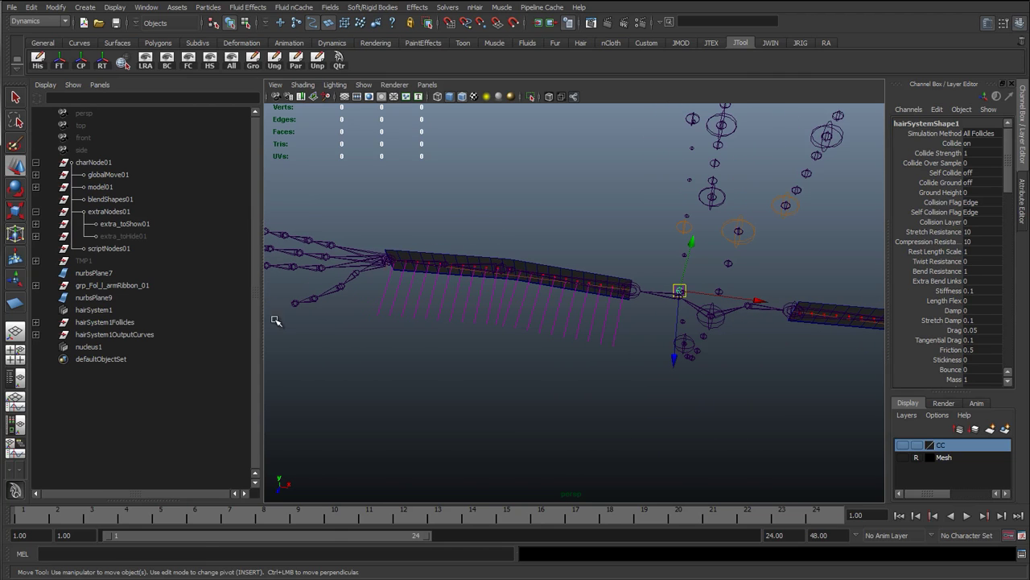
# Delete hairSystem1, hairSystem1OutputCurves and nucleus1, keeping only the follicles group
pyautogui.click(97, 347)
pyautogui.keyDown('ctrl'); pyautogui.click(91, 313); pyautogui.keyUp('ctrl')
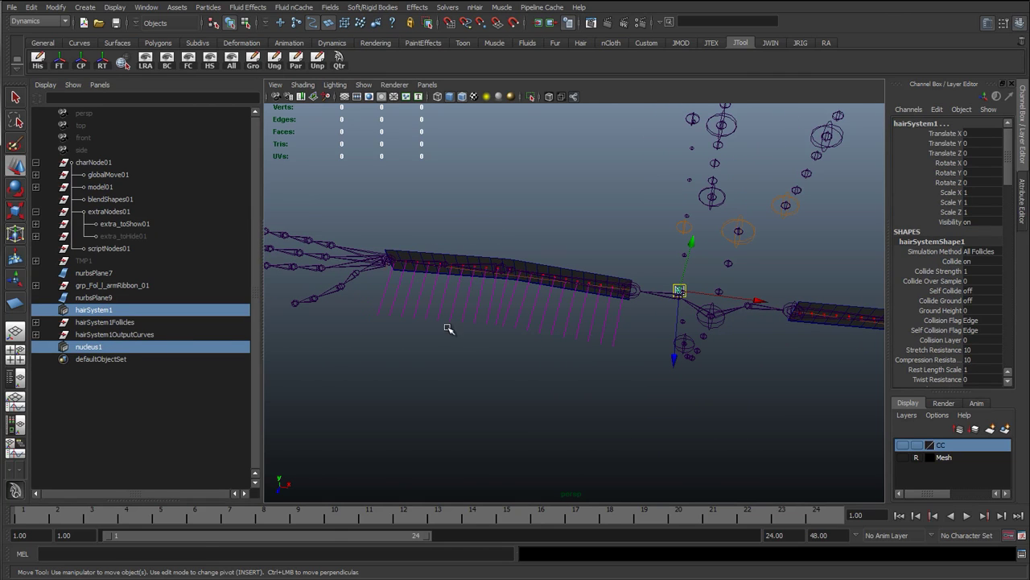
pyautogui.keyDown('alt'); pyautogui.moveTo(450, 330); pyautogui.dragTo(462, 298); pyautogui.keyUp('alt')
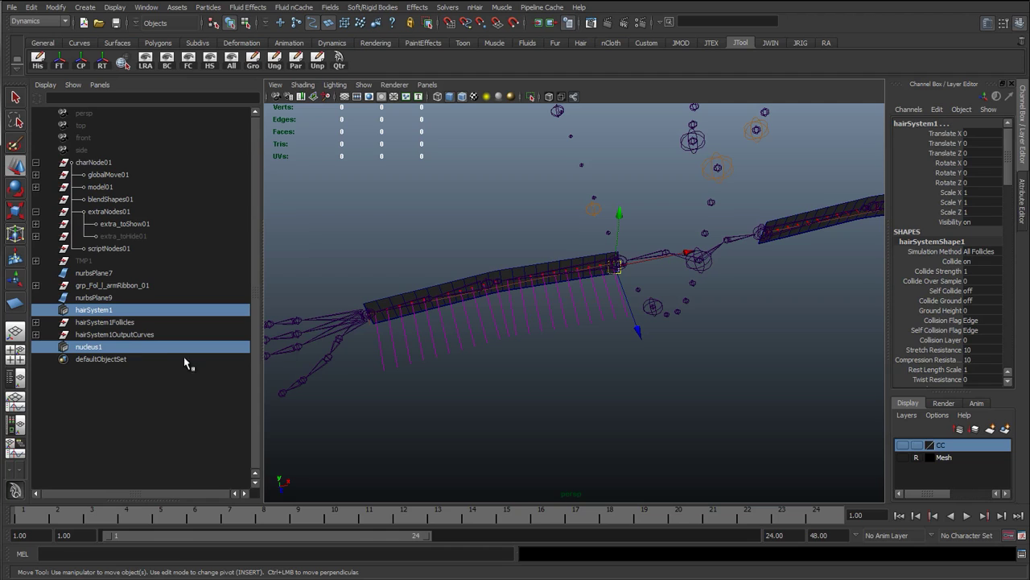
pyautogui.keyDown('ctrl'); pyautogui.click(122, 336); pyautogui.keyUp('ctrl')
pyautogui.keyDown('ctrl'); pyautogui.click(125, 337); pyautogui.keyUp('ctrl')
pyautogui.keyDown('ctrl'); pyautogui.click(126, 339); pyautogui.keyUp('ctrl')
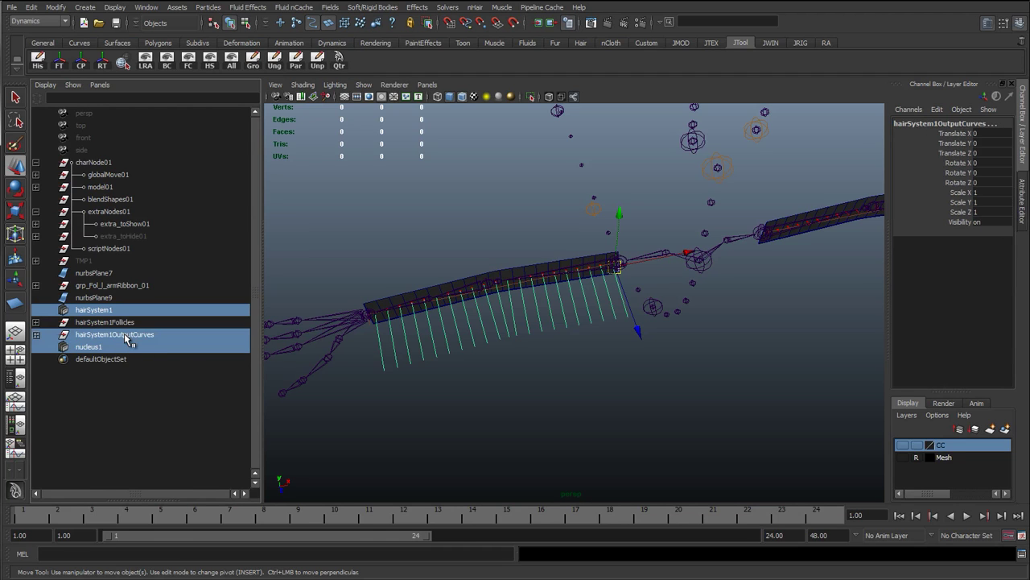
pyautogui.press('Delete')
# Review the follicles in the mirrored arm's follicle group, collapse the group and select it
pyautogui.click(101, 309)
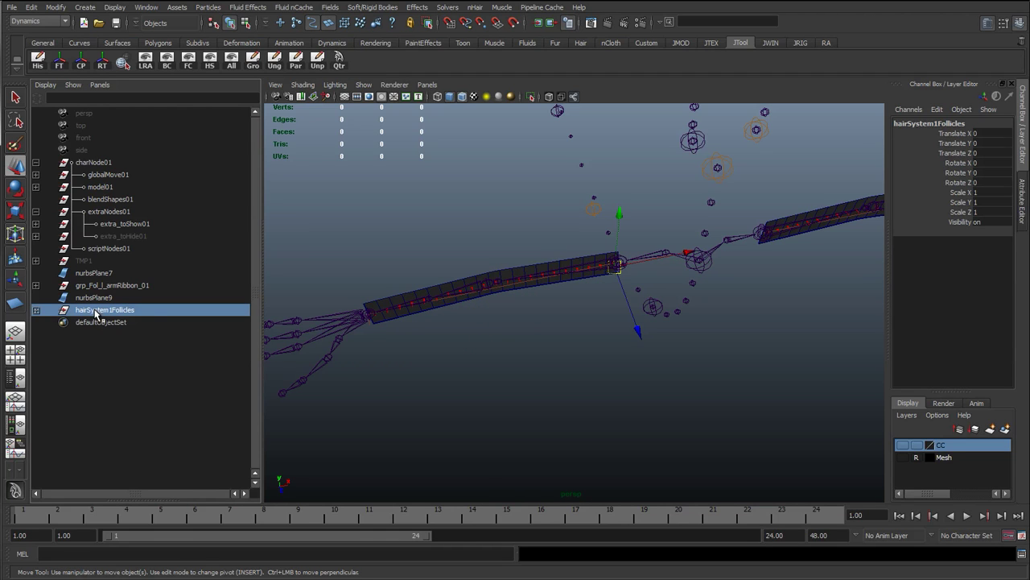
pyautogui.click(35, 310)
pyautogui.click(35, 310)
pyautogui.keyDown('alt'); pyautogui.moveTo(416, 341); pyautogui.dragTo(372, 327); pyautogui.keyUp('alt')
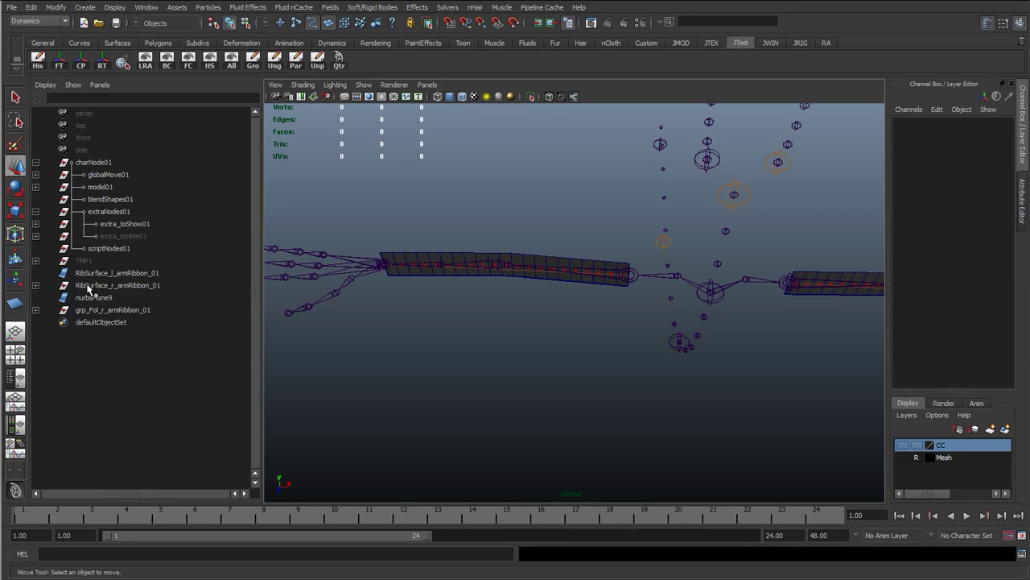
pyautogui.click(35, 310)
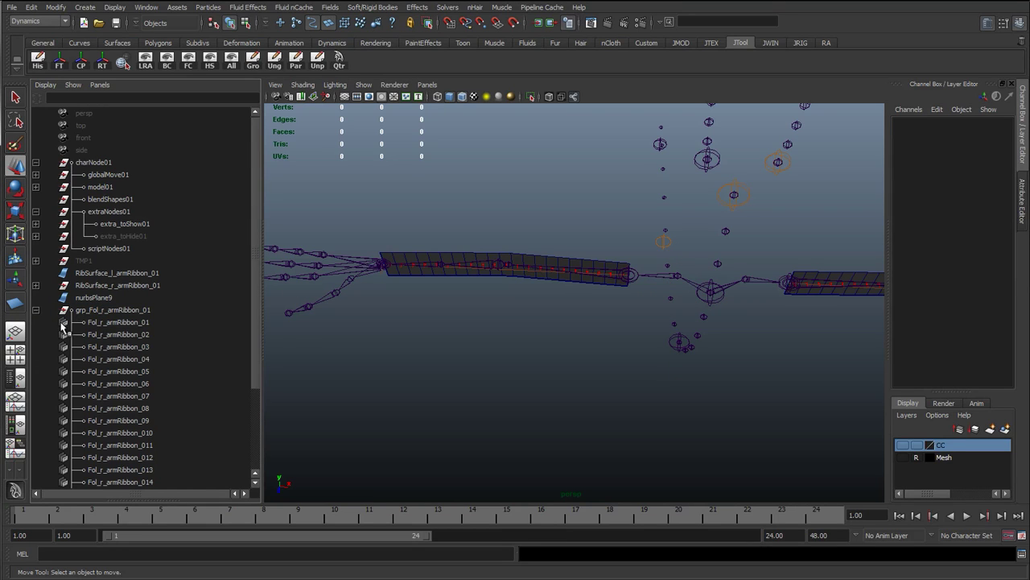
pyautogui.click(35, 310)
pyautogui.click(129, 310)
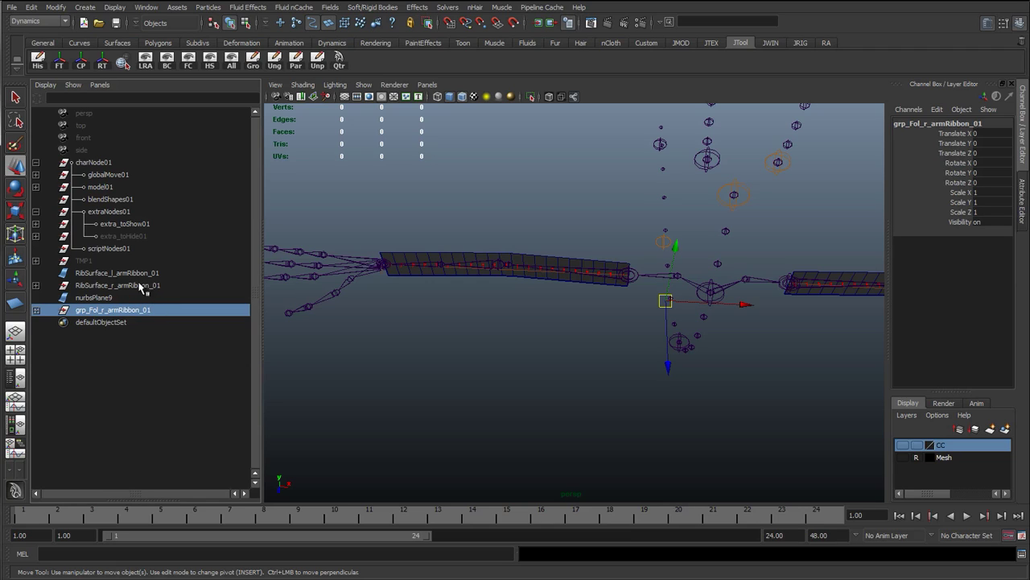
# Rename nurbsPlane9 as RibSurface_r_armRibbon_01, reusing the name of the left arm's ribbon surface
pyautogui.click(114, 286)
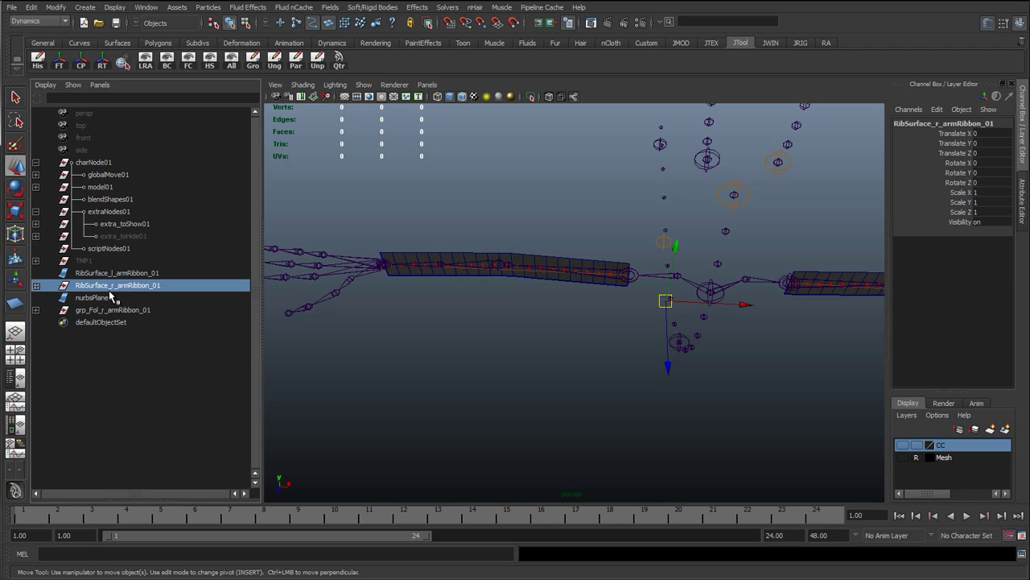
pyautogui.doubleClick(124, 274)
pyautogui.hotkey('ctrl', 'c')
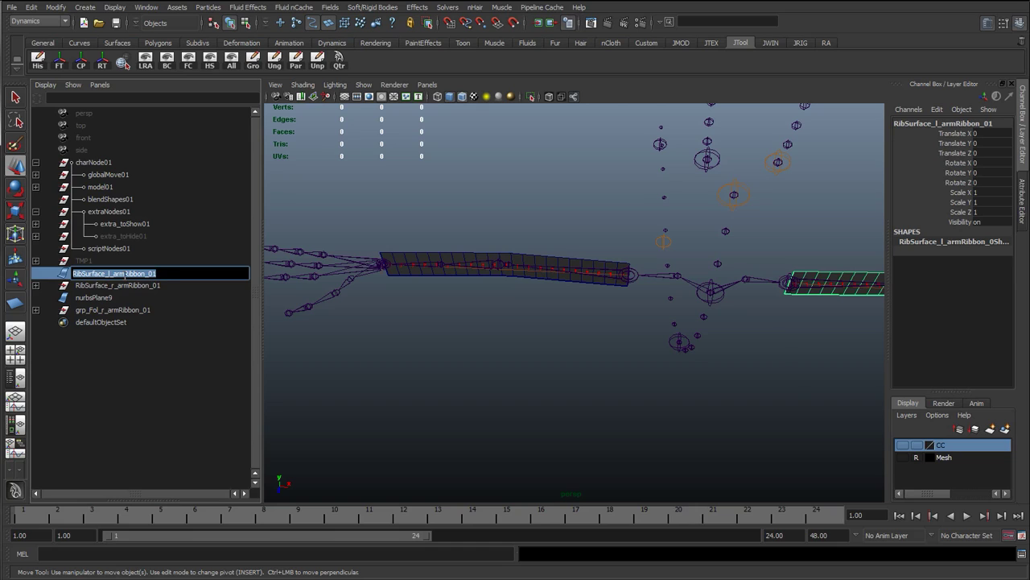
pyautogui.doubleClick(109, 298)
pyautogui.hotkey('ctrl', 'v')
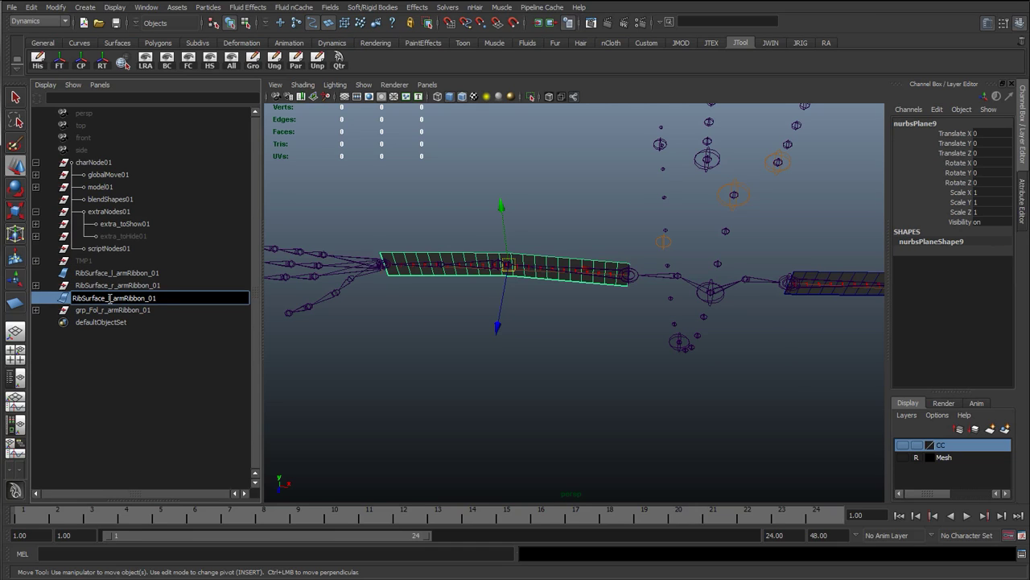
pyautogui.write('r')
# Rename the misnamed left follicle group RibSurface_r_armRibbon_01 as grp_Fol_l_armRibbon_01
pyautogui.doubleClick(146, 310)
pyautogui.hotkey('ctrl', 'c')
pyautogui.doubleClick(145, 286)
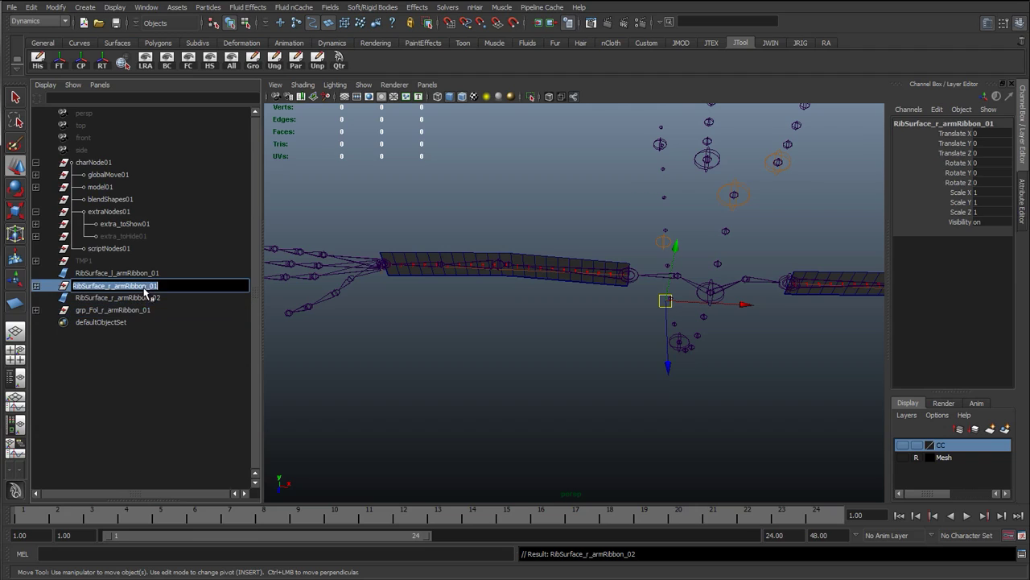
pyautogui.hotkey('ctrl', 'v')
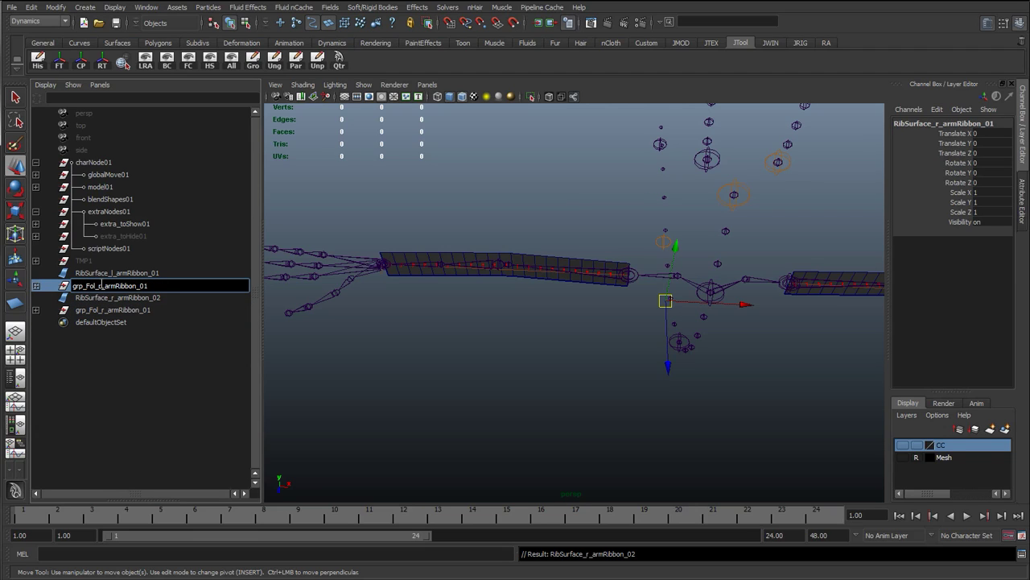
pyautogui.press('Return')
# Change the mirrored ribbon surface's name to RibSurface_r_armRibbon_01, check both ribbon surfaces and clear the selection
pyautogui.doubleClick(161, 298)
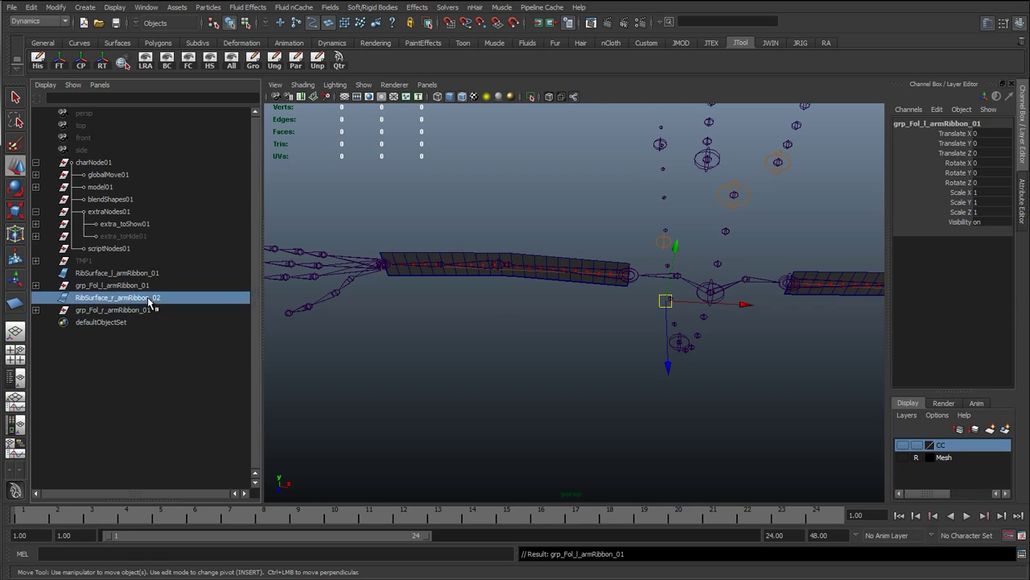
pyautogui.press('Return')
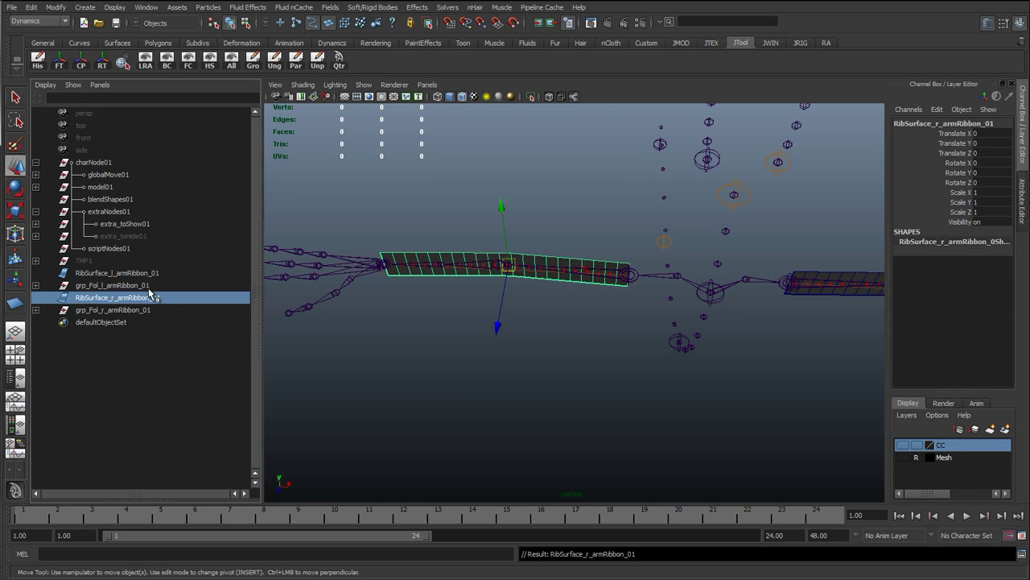
pyautogui.click(149, 273)
pyautogui.click(148, 298)
pyautogui.click(419, 340)
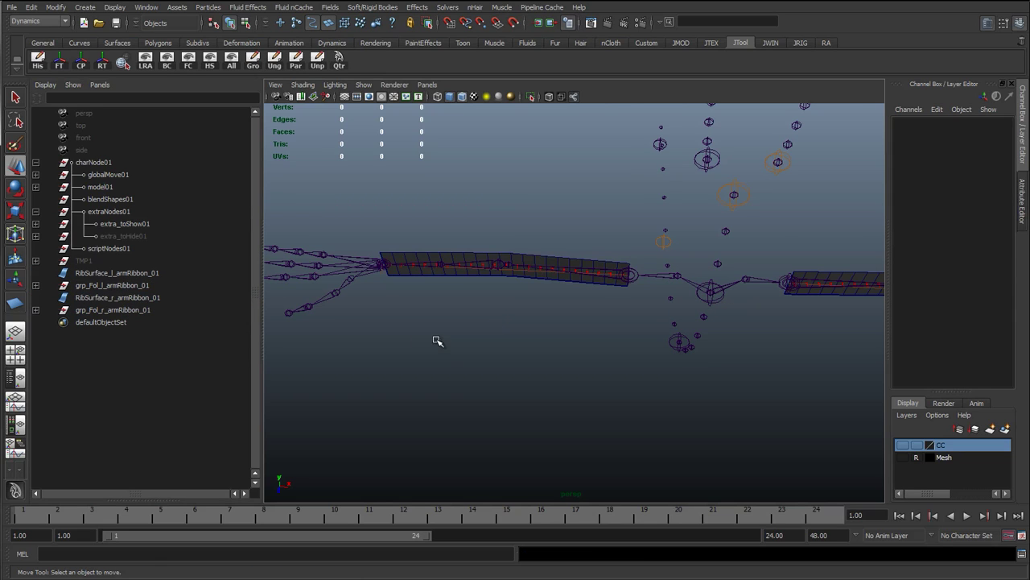
# Show the grid in the perspective view with both arm ribbons in frame
pyautogui.moveTo(524, 346)
pyautogui.keyDown('alt'); pyautogui.mouseDown()
pyautogui.moveTo(537, 361)
pyautogui.moveTo(524, 359)
pyautogui.mouseUp(); pyautogui.keyUp('alt')
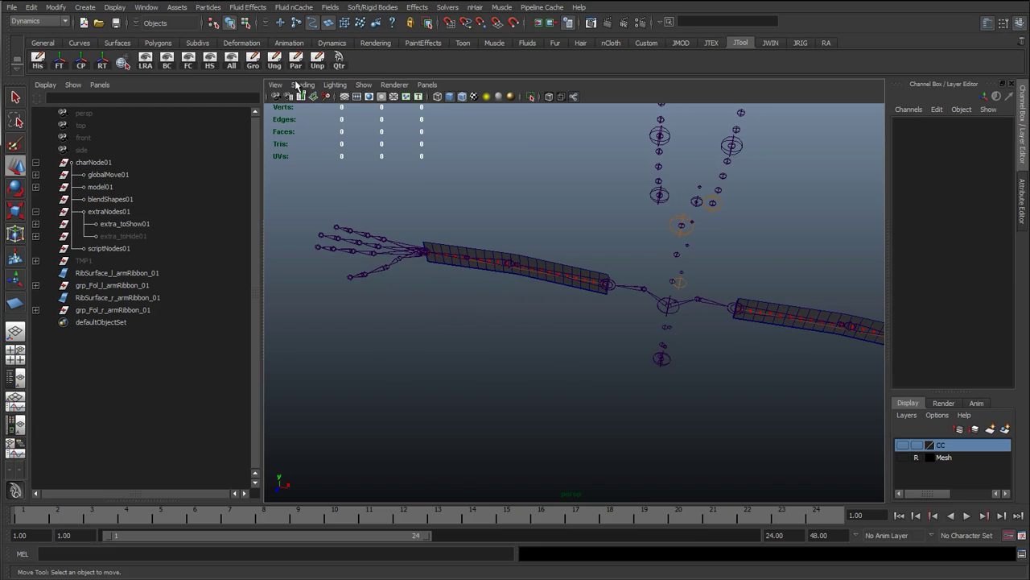
pyautogui.click(345, 97)
pyautogui.keyDown('alt'); pyautogui.moveTo(524, 274); pyautogui.dragTo(519, 318, button='right'); pyautogui.keyUp('alt')
pyautogui.keyDown('alt'); pyautogui.moveTo(520, 318); pyautogui.dragTo(402, 259, button='middle'); pyautogui.keyUp('alt')
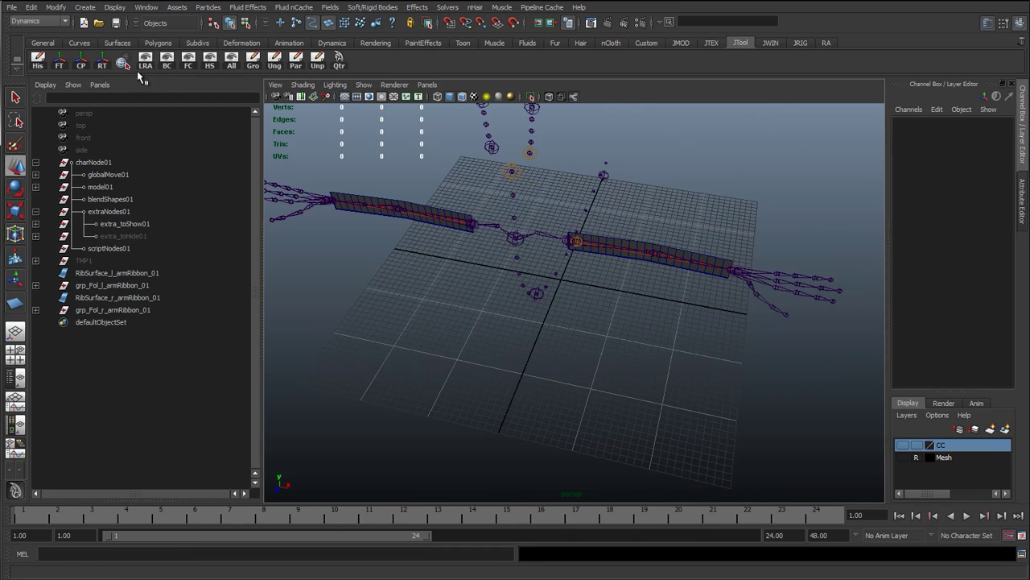
pyautogui.keyDown('alt'); pyautogui.moveTo(614, 242); pyautogui.dragTo(563, 222, button='middle'); pyautogui.keyUp('alt')
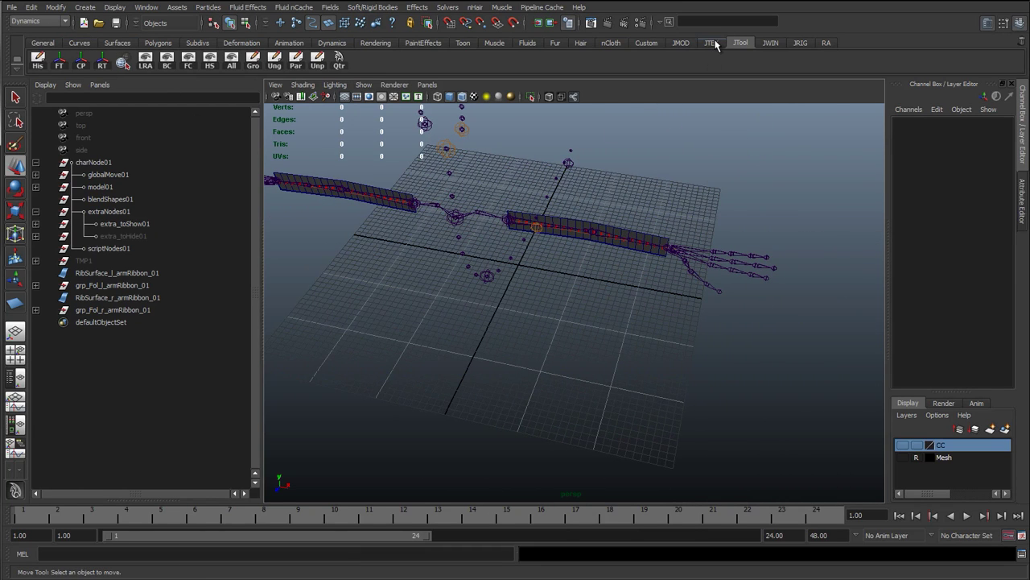
# Place a single joint on the grid in front of the left arm ribbon, at X 18, Z 16
pyautogui.click(711, 44)
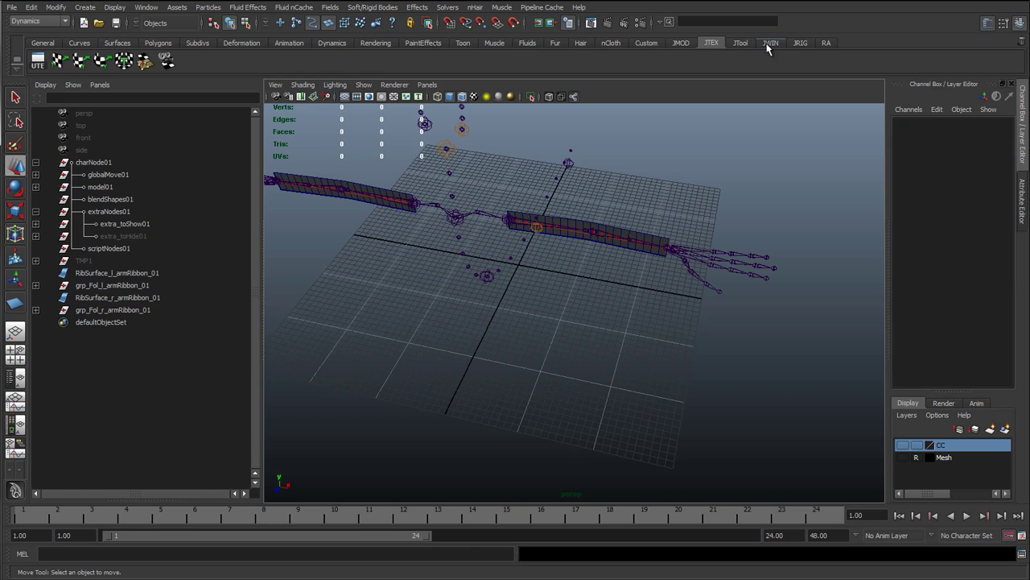
pyautogui.click(799, 44)
pyautogui.click(122, 61)
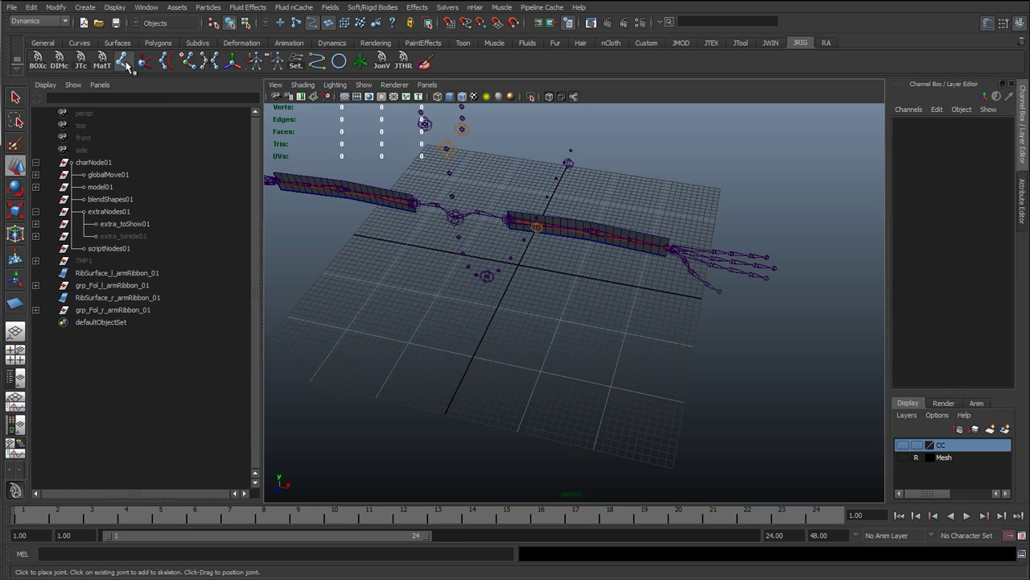
pyautogui.click(603, 361)
pyautogui.press('w')
pyautogui.moveTo(603, 373)
pyautogui.keyDown('alt'); pyautogui.mouseDown()
pyautogui.moveTo(547, 392)
pyautogui.moveTo(595, 383)
pyautogui.mouseUp(); pyautogui.keyUp('alt')
# Duplicate the joint, move the copy along X to -13 and deselect it
pyautogui.hotkey('ctrl', 'd')
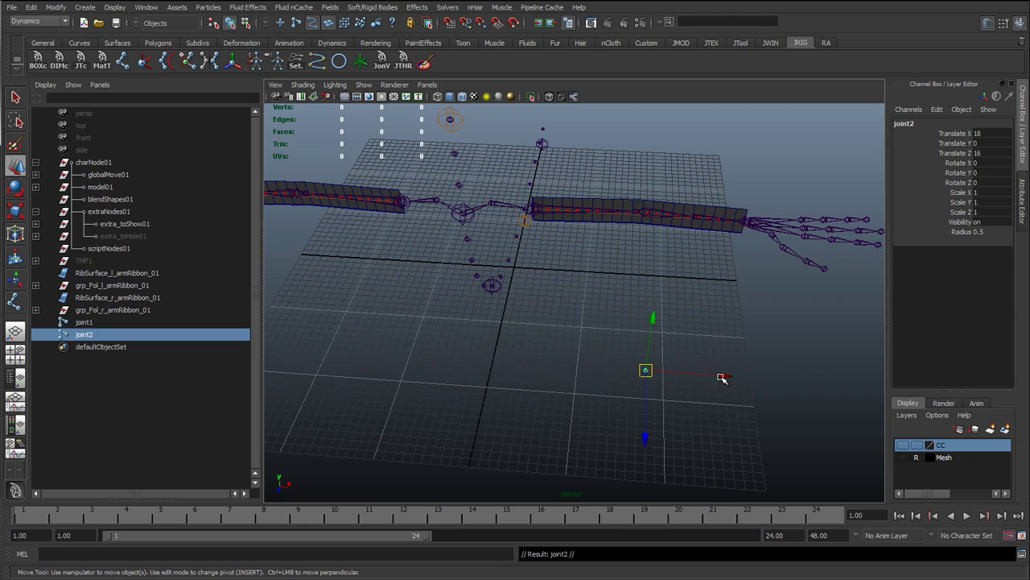
pyautogui.moveTo(722, 378); pyautogui.dragTo(463, 359)
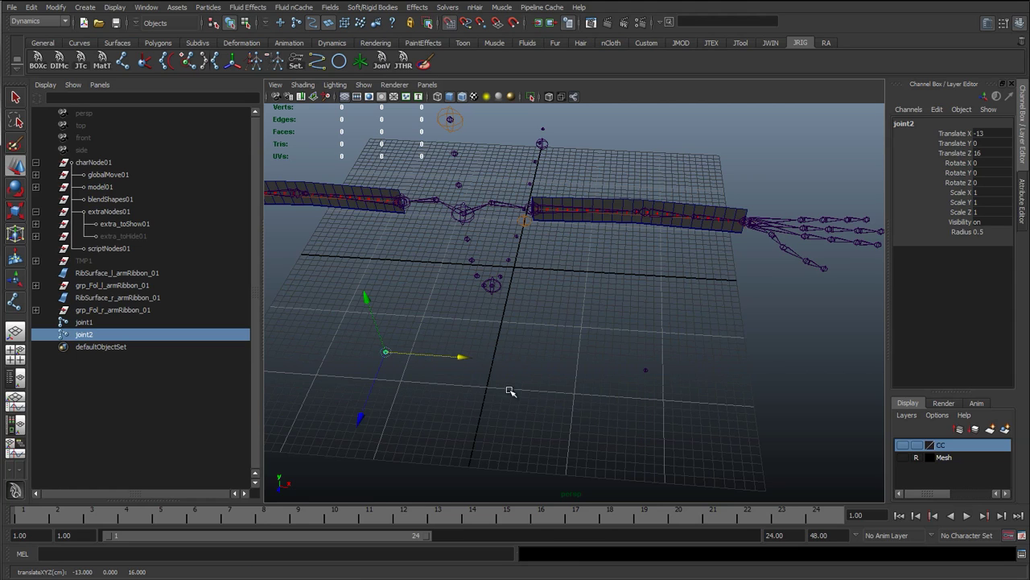
pyautogui.click(508, 392)
pyautogui.keyDown('alt'); pyautogui.moveTo(510, 398); pyautogui.dragTo(564, 385); pyautogui.keyUp('alt')
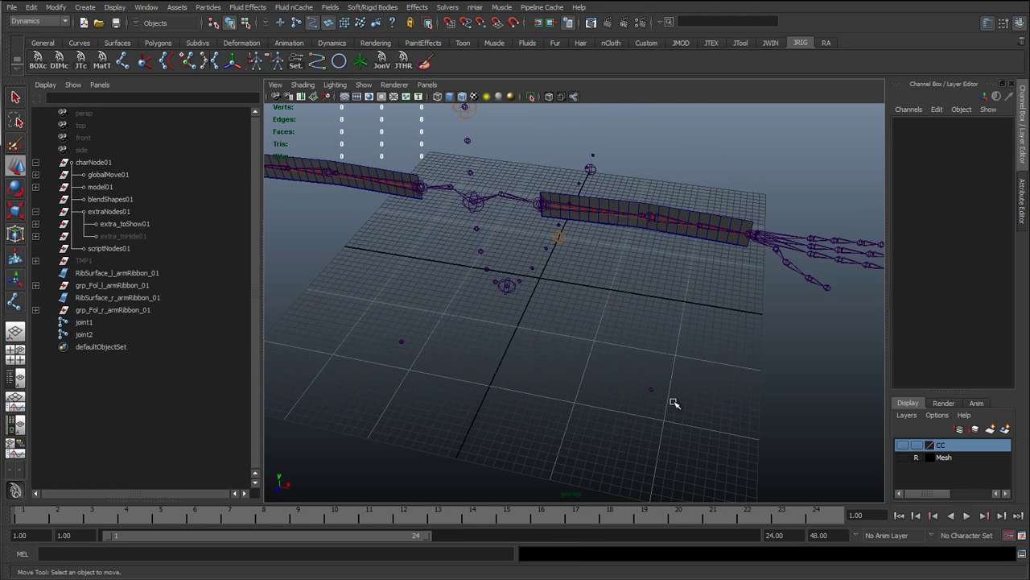
# Select joint1 with the joint selection mask changed and rename it jtBn_l_armRibbon_01
pyautogui.click(296, 23)
pyautogui.moveTo(590, 339); pyautogui.dragTo(714, 435)
pyautogui.keyDown('alt'); pyautogui.moveTo(446, 405); pyautogui.dragTo(486, 403, button='middle'); pyautogui.keyUp('alt')
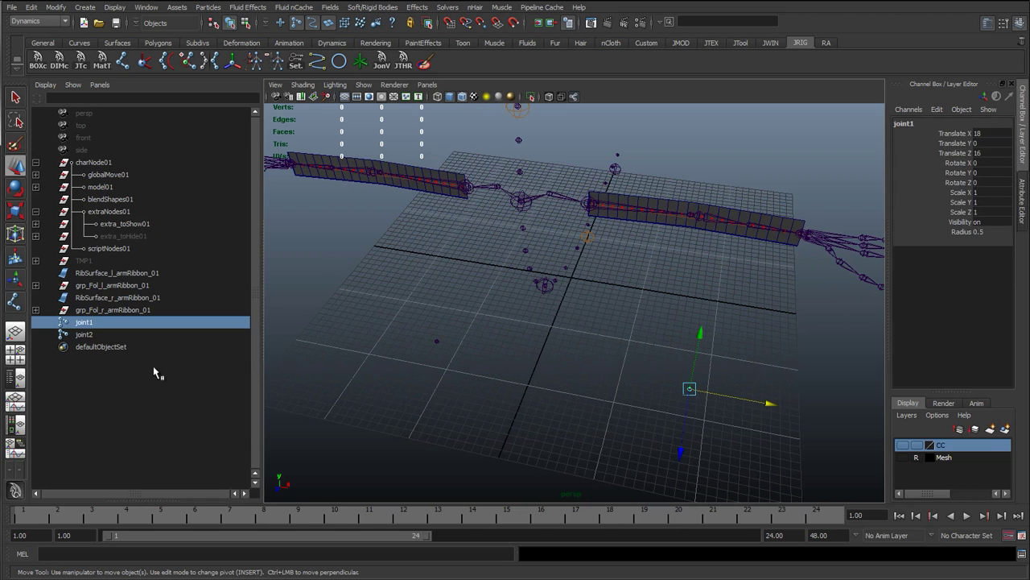
pyautogui.doubleClick(91, 323)
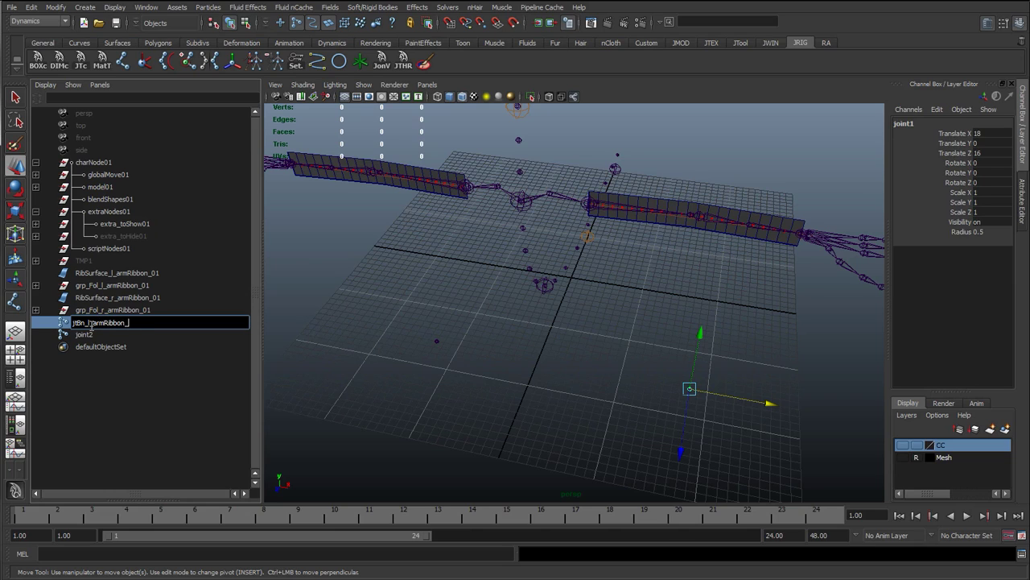
pyautogui.press('Return')
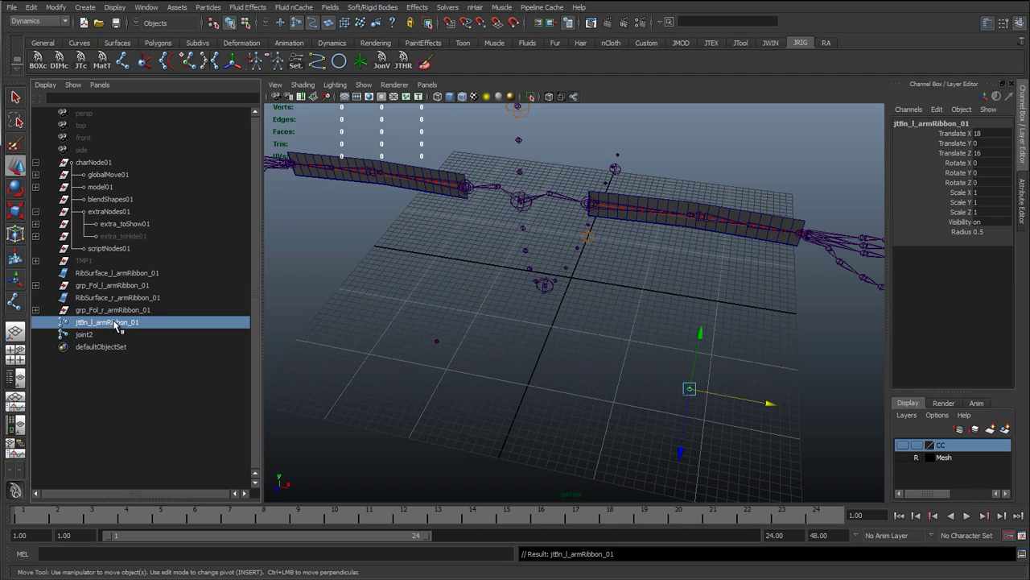
# Rename joint2 as jtBn_r_armRibbon_01, based on the left joint's name
pyautogui.click(113, 334)
pyautogui.doubleClick(113, 322)
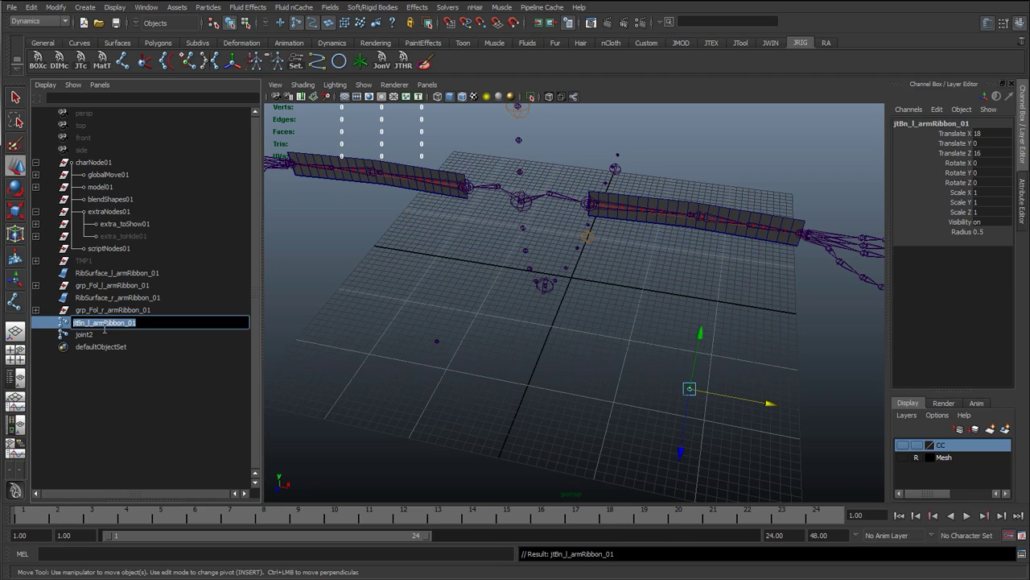
pyautogui.hotkey('ctrl', 'c')
pyautogui.doubleClick(95, 334)
pyautogui.hotkey('ctrl', 'v')
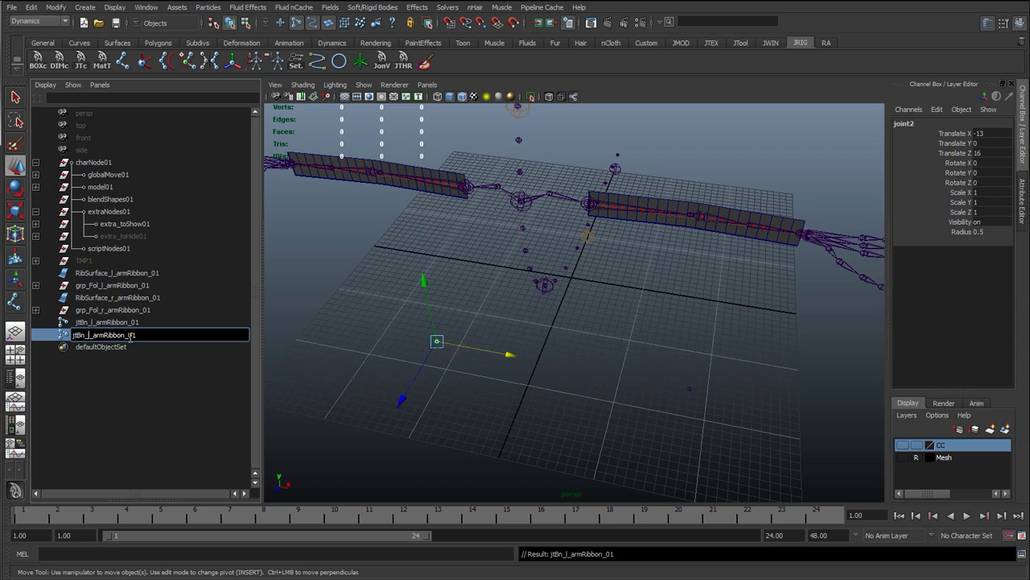
pyautogui.press('Left')
pyautogui.press('Left')
pyautogui.press('Left')
pyautogui.press('Left')
pyautogui.press('Left')
pyautogui.press('Left')
pyautogui.press('Left')
pyautogui.press('Left')
pyautogui.press('Left')
pyautogui.press('Left')
pyautogui.press('Left')
pyautogui.press('Left')
pyautogui.press('Left')
pyautogui.press('BackSpace')
pyautogui.write('r')
pyautogui.press('Return')
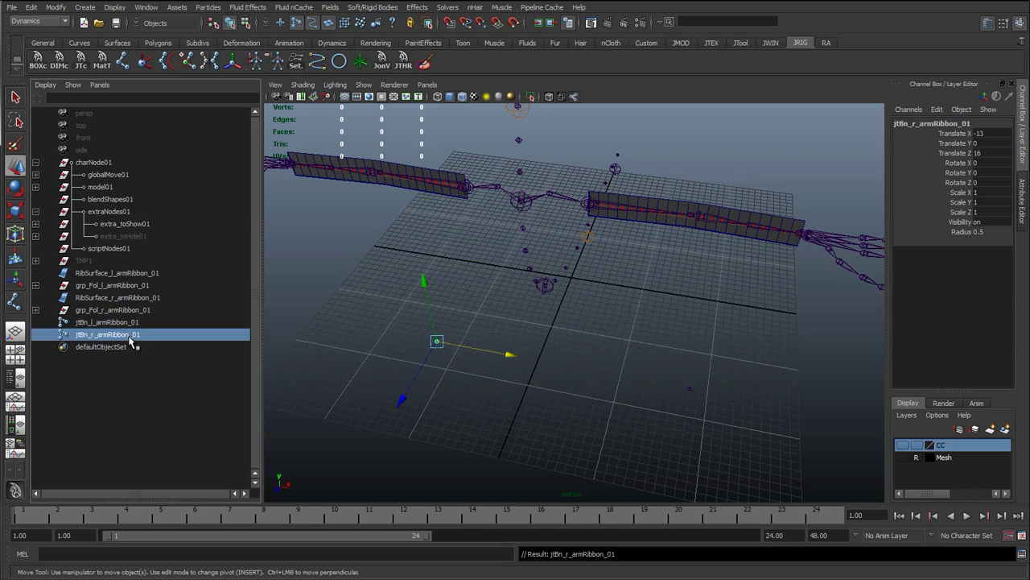
# Duplicate jtBn_l_armRibbon_01 in place repeatedly until the left ribbon joints run through jtBn_l_armRibbon_021
pyautogui.click(134, 323)
pyautogui.keyDown('alt'); pyautogui.moveTo(335, 334); pyautogui.dragTo(573, 327); pyautogui.keyUp('alt')
pyautogui.hotkey('ctrl', 'd')
pyautogui.hotkey('ctrl', 'd')
pyautogui.hotkey('ctrl', 'd')
pyautogui.hotkey('ctrl', 'd')
pyautogui.hotkey('ctrl', 'd')
pyautogui.hotkey('ctrl', 'd')
pyautogui.hotkey('ctrl', 'd')
pyautogui.hotkey('ctrl', 'd')
pyautogui.hotkey('ctrl', 'd')
pyautogui.hotkey('ctrl', 'd')
pyautogui.hotkey('ctrl', 'd')
pyautogui.hotkey('ctrl', 'd')
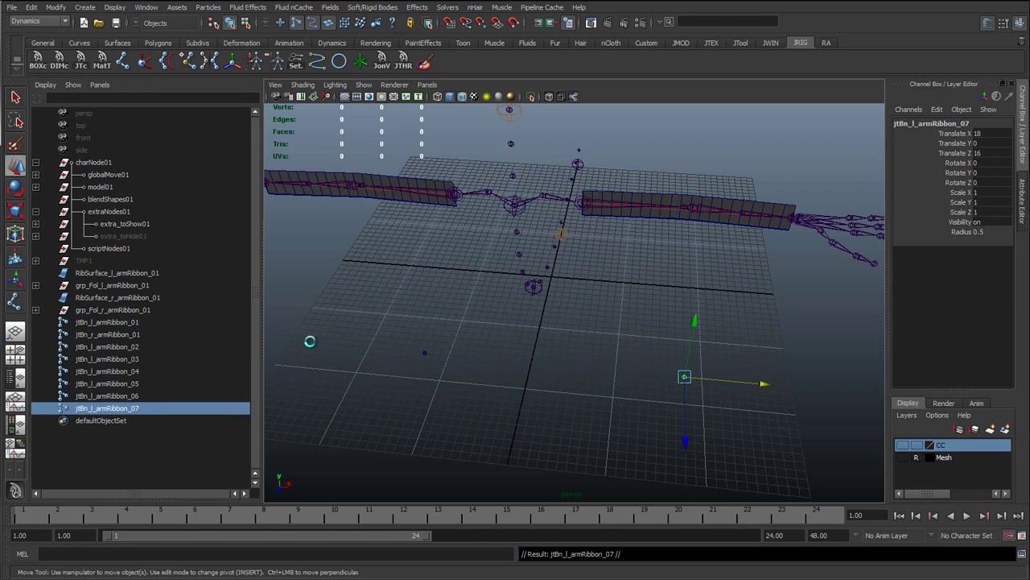
pyautogui.hotkey('ctrl', 'd')
pyautogui.hotkey('ctrl', 'd')
pyautogui.hotkey('ctrl', 'd')
pyautogui.hotkey('ctrl', 'd')
pyautogui.hotkey('ctrl', 'd')
pyautogui.hotkey('ctrl', 'd')
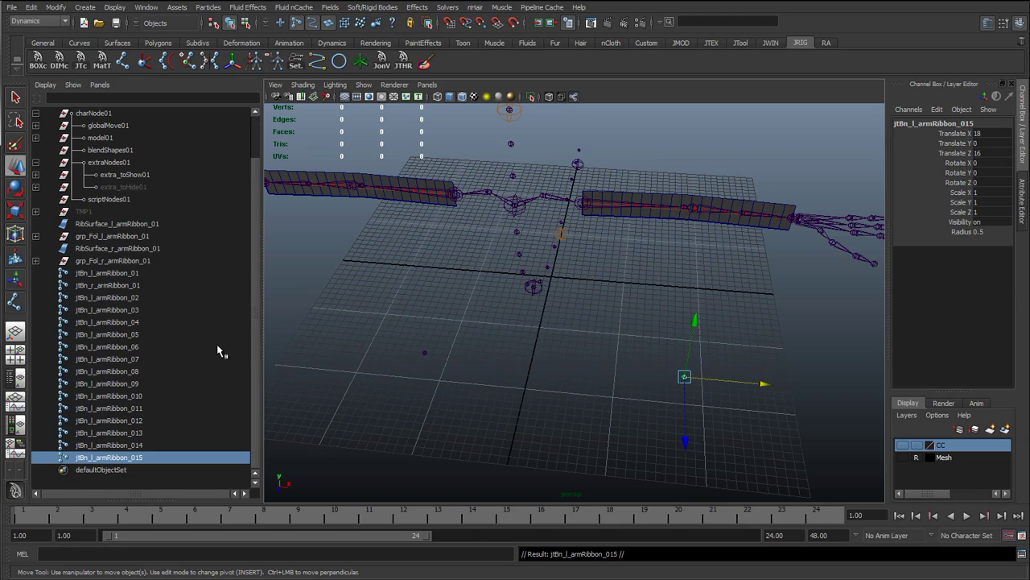
pyautogui.hotkey('ctrl', 'd')
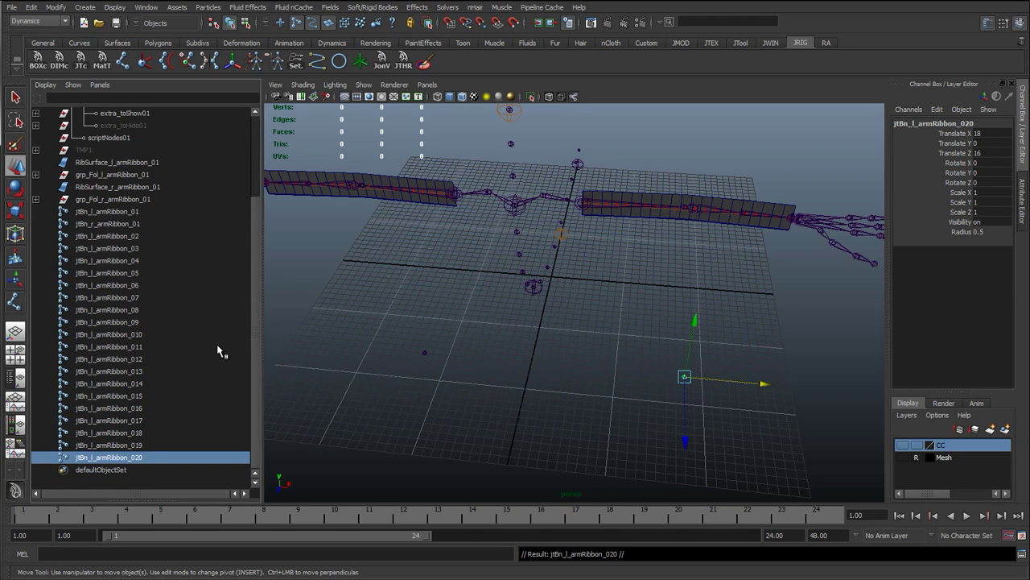
pyautogui.hotkey('ctrl', 'd')
# Reorder jtBn_r_armRibbon_01 in the outliner so it sits directly above jtBn_l_armRibbon_01
pyautogui.keyDown('alt'); pyautogui.moveTo(310, 319); pyautogui.dragTo(308, 304); pyautogui.keyUp('alt')
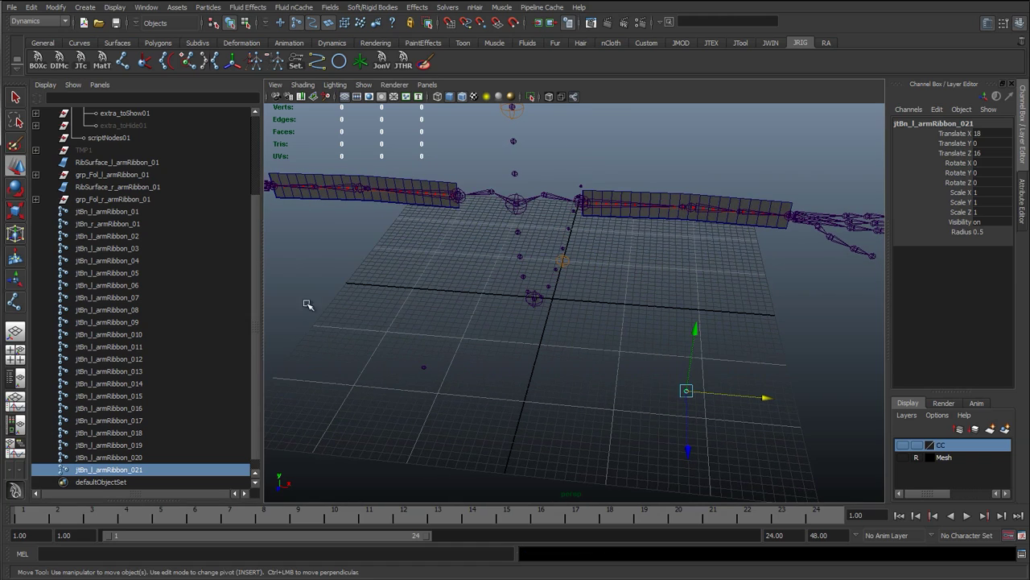
pyautogui.click(142, 224)
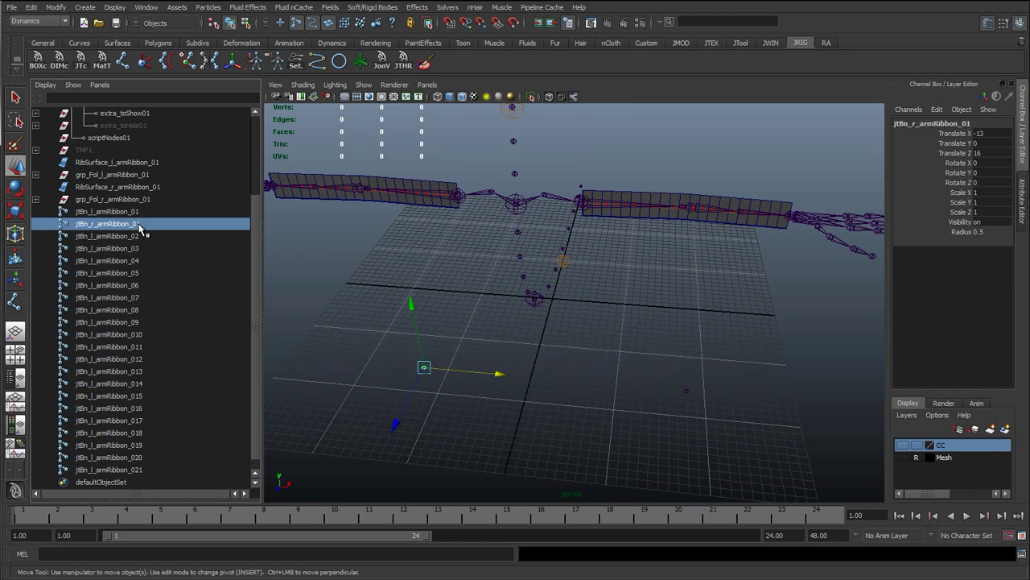
pyautogui.moveTo(140, 229); pyautogui.dragTo(131, 481, button='middle')
pyautogui.moveTo(131, 233); pyautogui.dragTo(158, 206, button='middle')
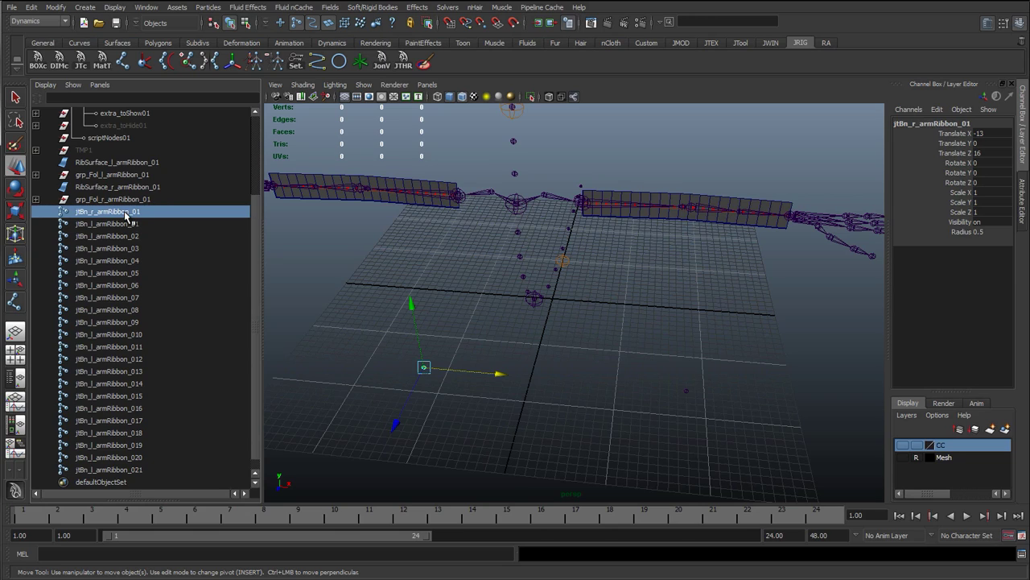
# Duplicate jtBn_r_armRibbon_01 in place repeatedly until the right ribbon joints run through jtBn_r_armRibbon_021
pyautogui.hotkey('ctrl', 'd')
pyautogui.hotkey('ctrl', 'd')
pyautogui.hotkey('ctrl', 'd')
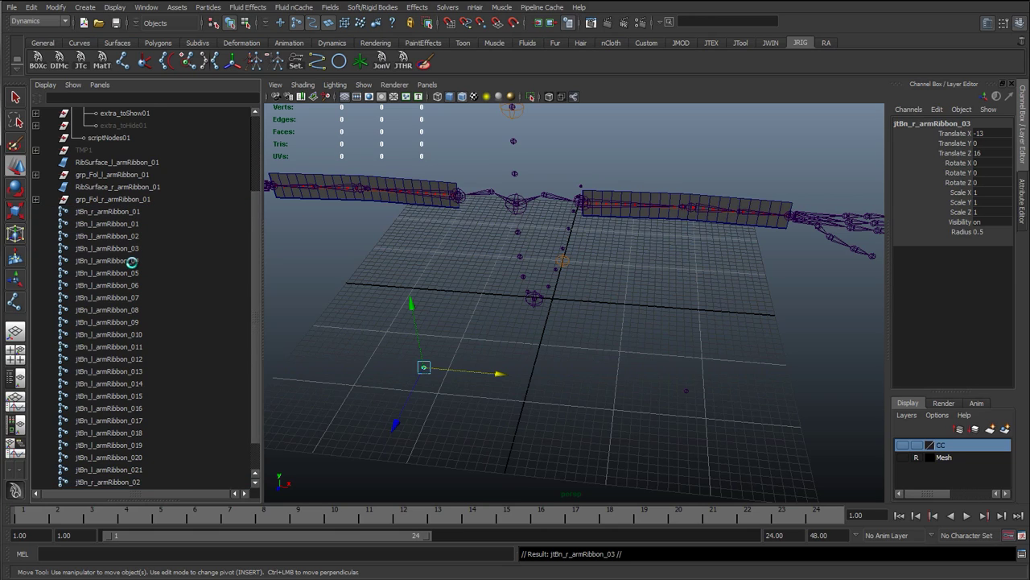
pyautogui.hotkey('ctrl', 'd')
pyautogui.hotkey('ctrl', 'd')
pyautogui.hotkey('ctrl', 'd')
pyautogui.hotkey('ctrl', 'd')
pyautogui.hotkey('ctrl', 'd')
pyautogui.hotkey('ctrl', 'd')
pyautogui.hotkey('ctrl', 'd')
pyautogui.hotkey('ctrl', 'd')
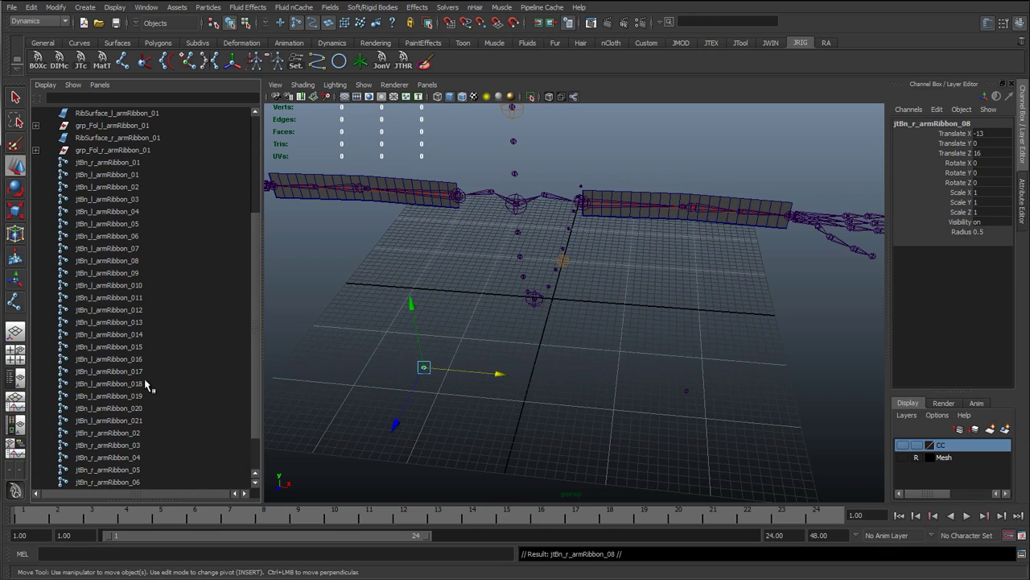
pyautogui.hotkey('ctrl', 'd')
pyautogui.hotkey('ctrl', 'd')
pyautogui.hotkey('ctrl', 'd')
pyautogui.hotkey('ctrl', 'd')
pyautogui.hotkey('ctrl', 'd')
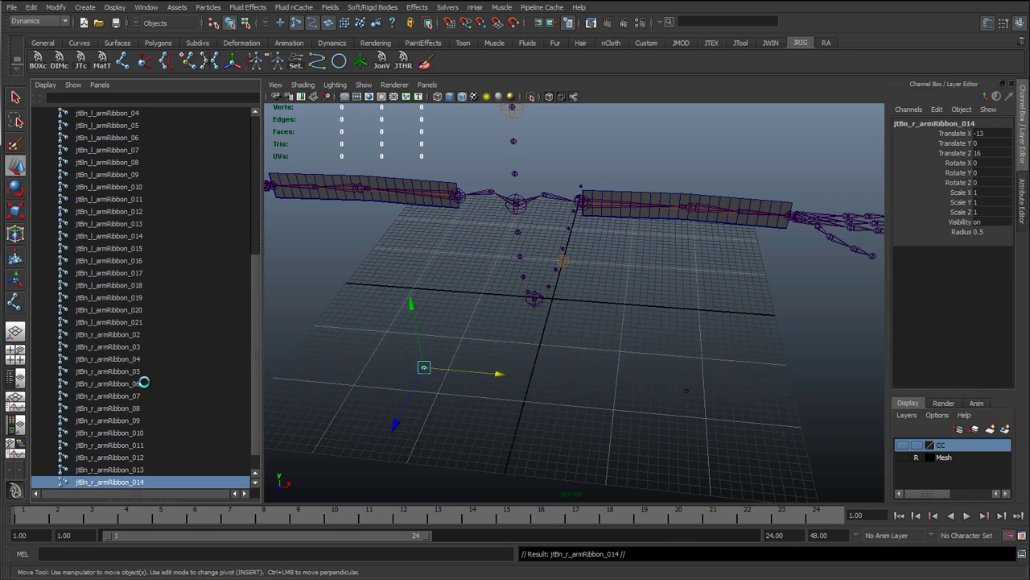
pyautogui.hotkey('ctrl', 'd')
pyautogui.hotkey('ctrl', 'd')
pyautogui.hotkey('ctrl', 'd')
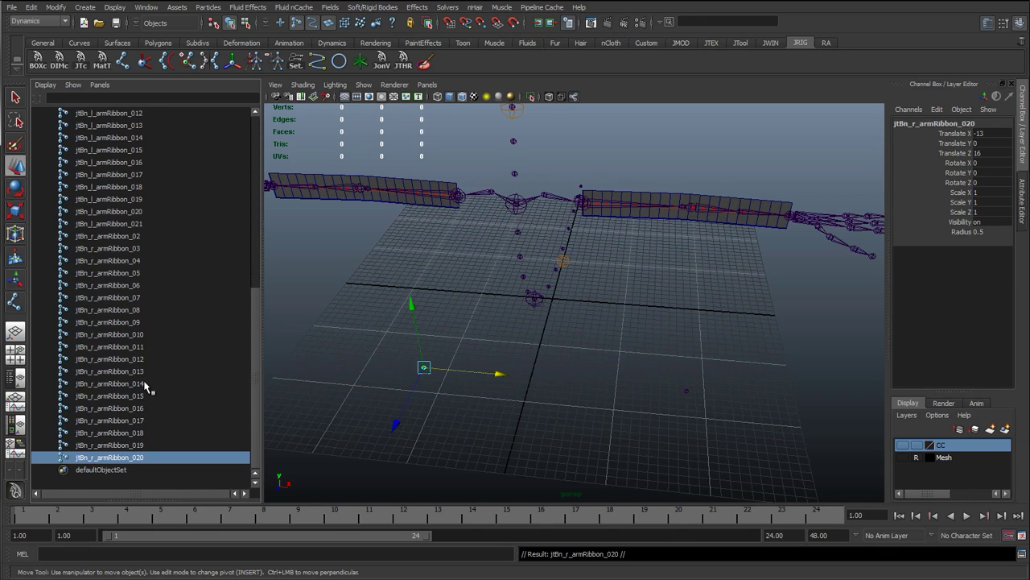
pyautogui.hotkey('ctrl', 'd')
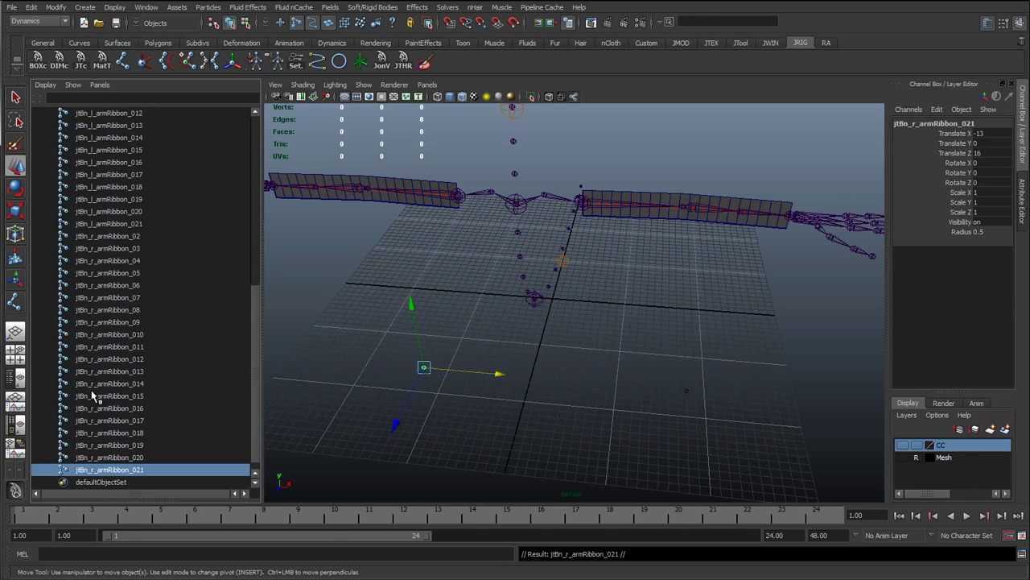
# Review the duplicated left and right ribbon joints in the outliner and their stacked positions in the scene
pyautogui.scroll(3, 92, 394)
pyautogui.scroll(-4, 100, 355)
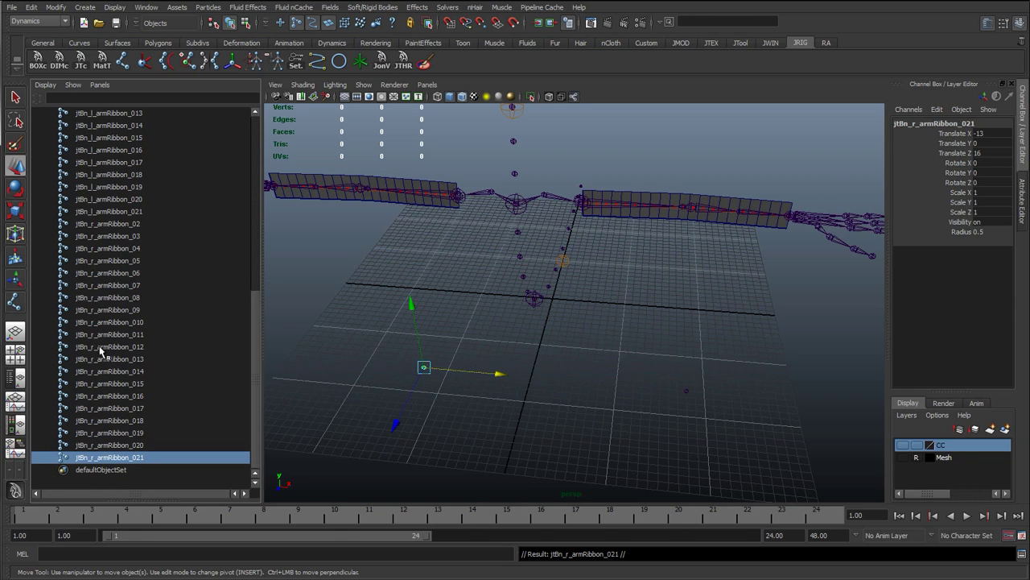
pyautogui.scroll(5, 100, 352)
pyautogui.click(129, 152)
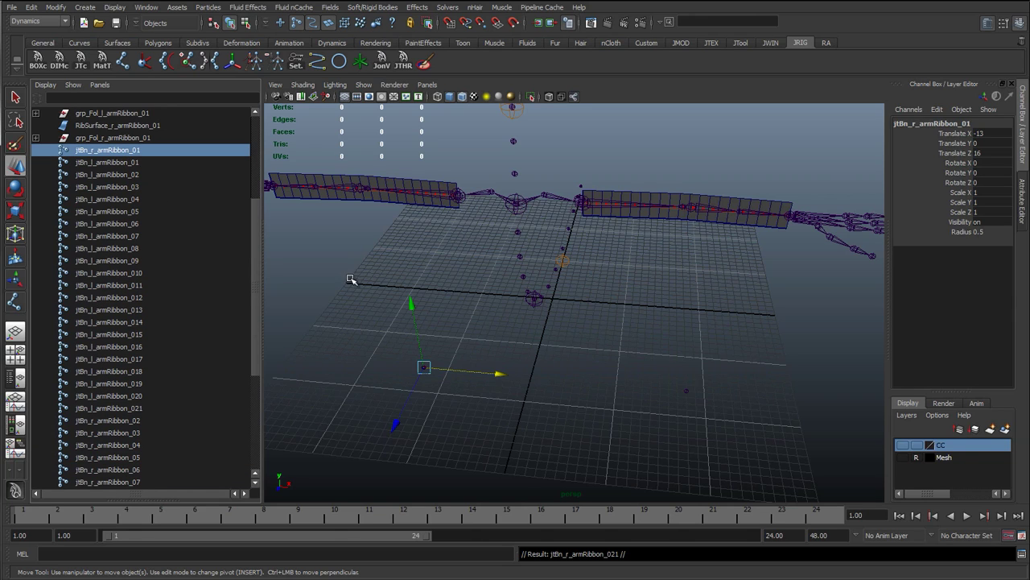
pyautogui.press('q')
pyautogui.keyDown('alt'); pyautogui.moveTo(568, 260); pyautogui.dragTo(595, 230, button='right'); pyautogui.keyUp('alt')
pyautogui.keyDown('alt'); pyautogui.moveTo(591, 194); pyautogui.dragTo(540, 246, button='middle'); pyautogui.keyUp('alt')
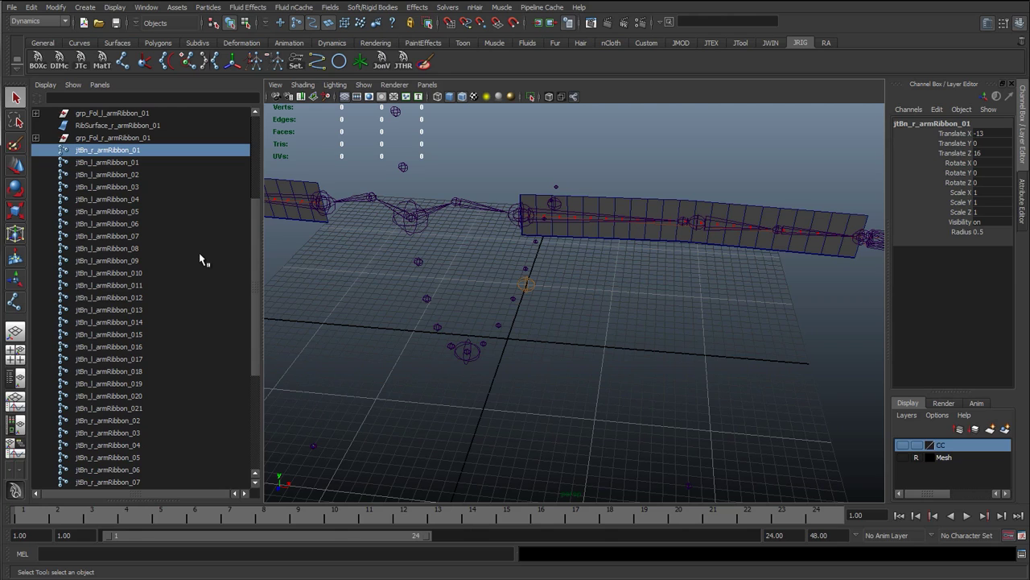
# Examine grp_Fol_l_armRibbon_01 and the follicles it contains along the left arm ribbon
pyautogui.scroll(5, 113, 241)
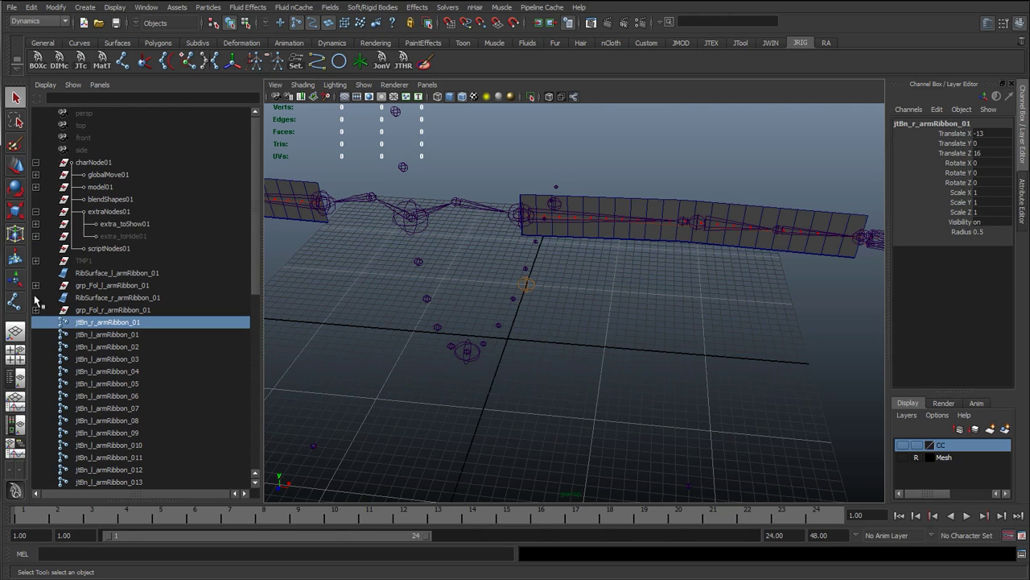
pyautogui.click(117, 286)
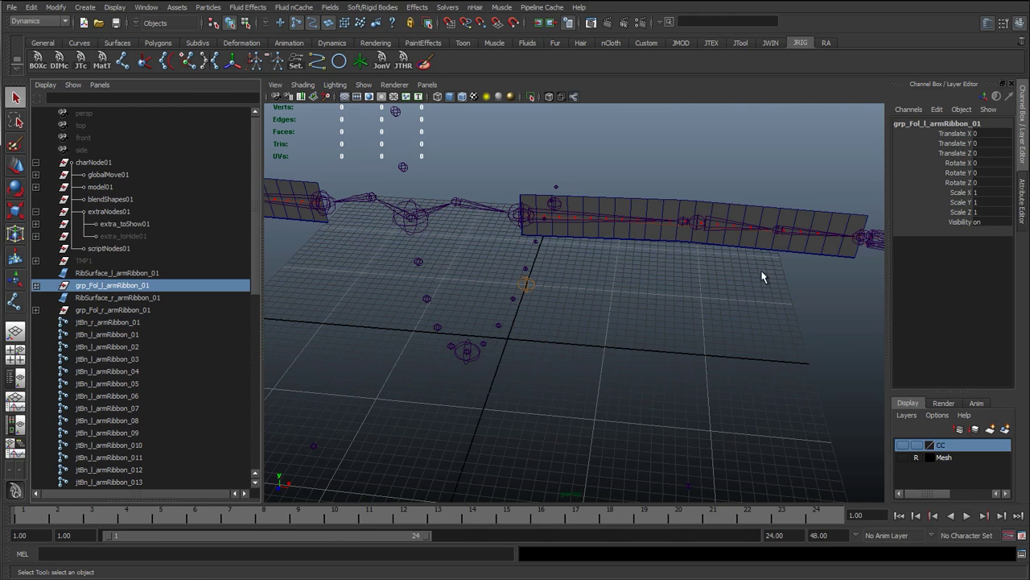
pyautogui.press('f')
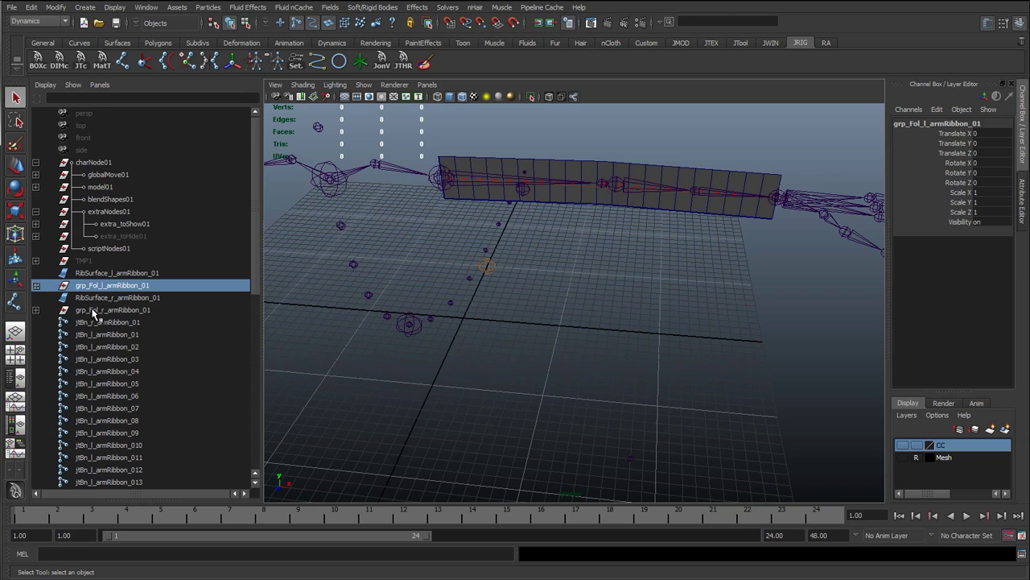
pyautogui.click(36, 286)
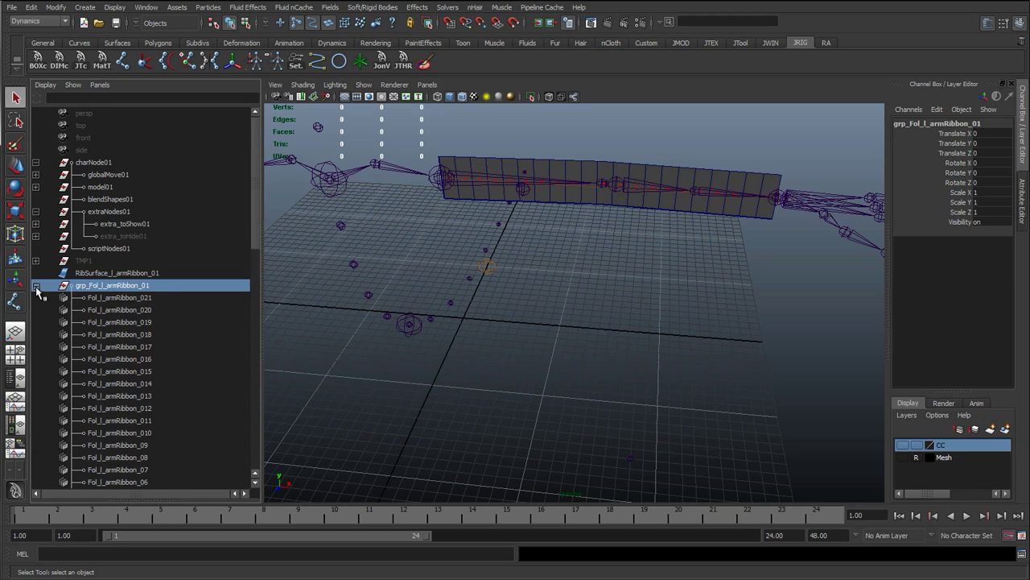
pyautogui.click(105, 298)
pyautogui.click(36, 286)
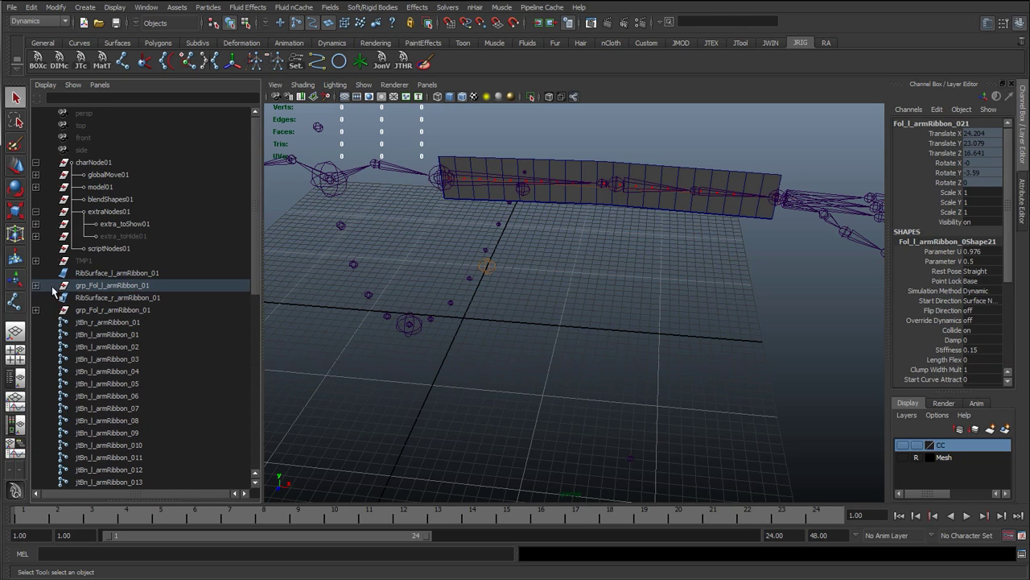
pyautogui.click(104, 285)
pyautogui.keyDown('alt'); pyautogui.moveTo(600, 233); pyautogui.dragTo(589, 286, button='middle'); pyautogui.keyUp('alt')
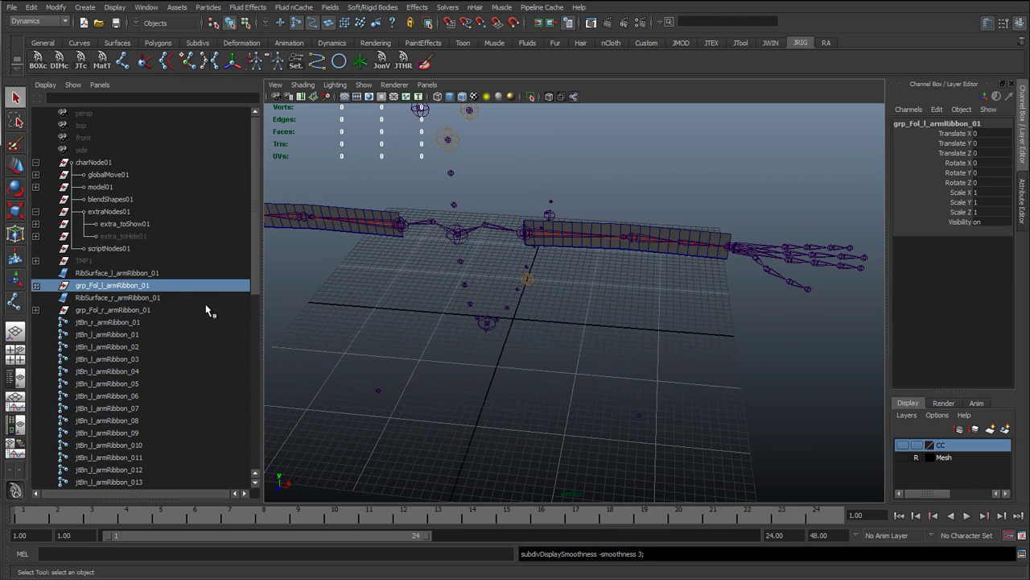
# Select the follicle Fol_l_armRibbon_01 inside grp_Fol_l_armRibbon_01, then add jtBn_l_armRibbon_01 to the selection
pyautogui.click(37, 286)
pyautogui.click(119, 297)
pyautogui.scroll(-8, 146, 369)
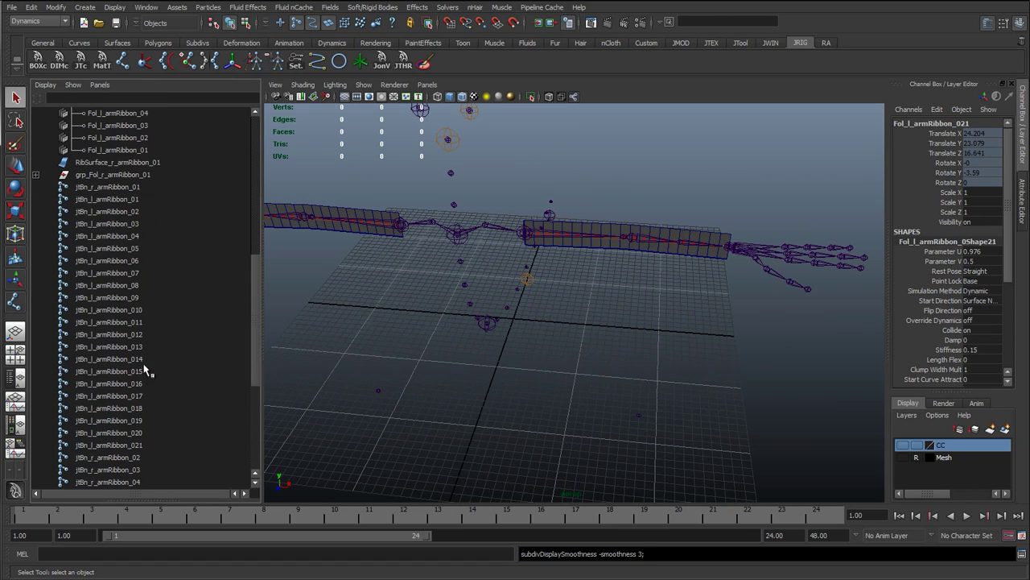
pyautogui.click(146, 150)
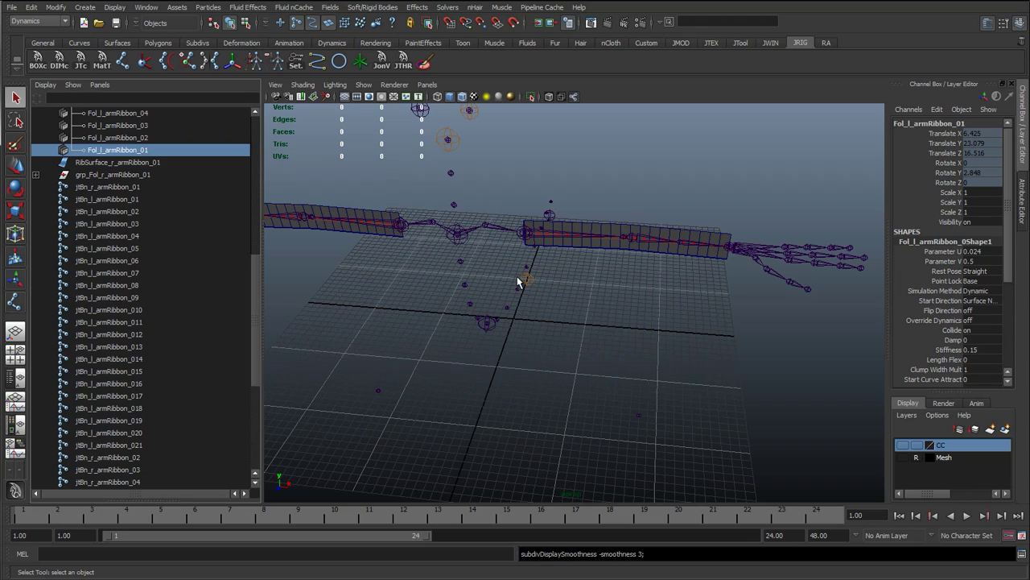
pyautogui.press('f')
pyautogui.press('w')
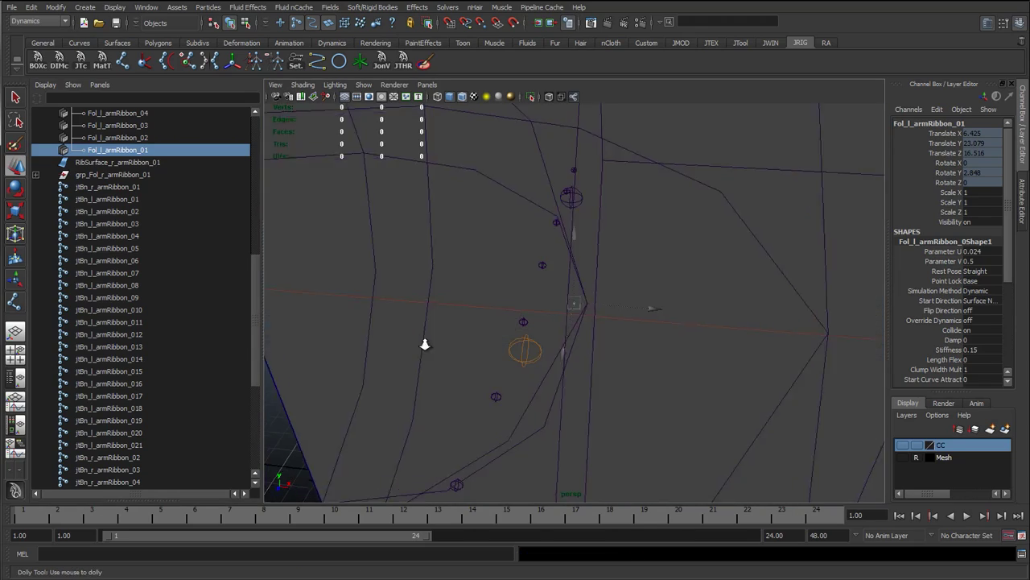
pyautogui.keyDown('alt'); pyautogui.moveTo(642, 332); pyautogui.dragTo(541, 359); pyautogui.keyUp('alt')
pyautogui.scroll(-15, 561, 359)
pyautogui.keyDown('alt'); pyautogui.moveTo(609, 381); pyautogui.dragTo(557, 295, button='middle'); pyautogui.keyUp('alt')
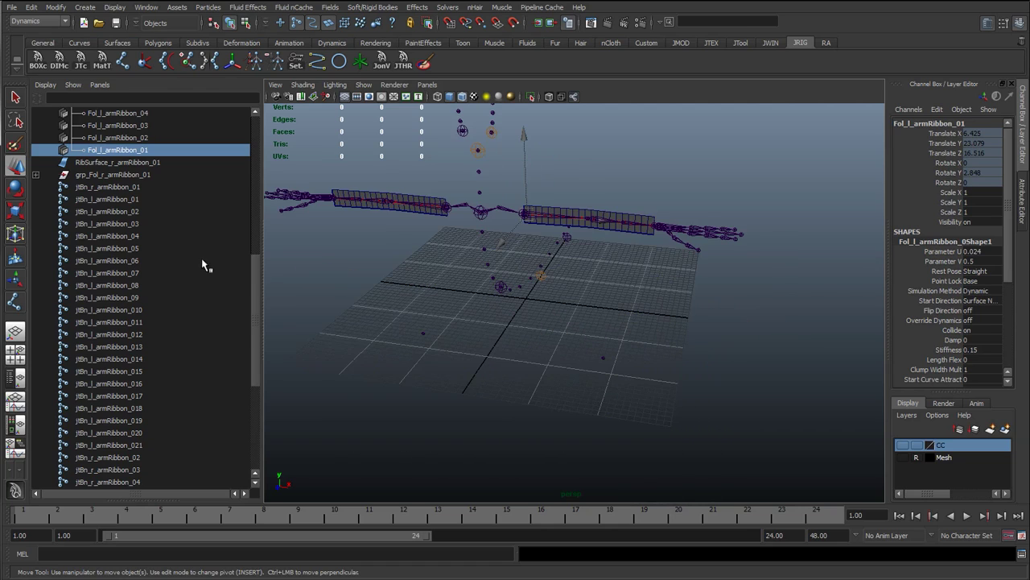
pyautogui.keyDown('ctrl'); pyautogui.click(133, 202); pyautogui.keyUp('ctrl')
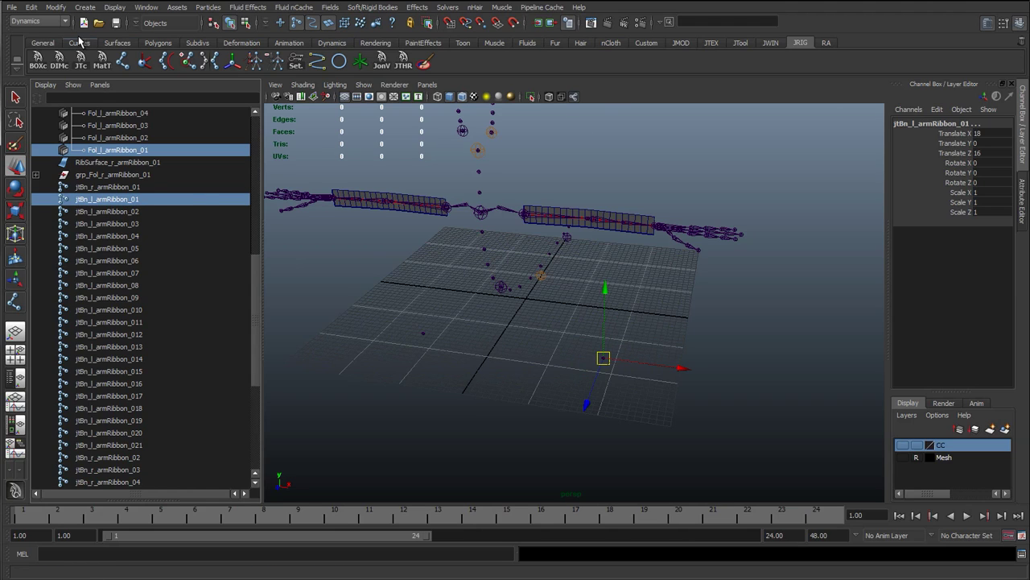
# Parent-constrain jtBn_l_armRibbon_01 to Fol_l_armRibbon_01 with the constraint options reset and maintain offset turned off
pyautogui.click(45, 21)
pyautogui.click(37, 34)
pyautogui.click(470, 8)
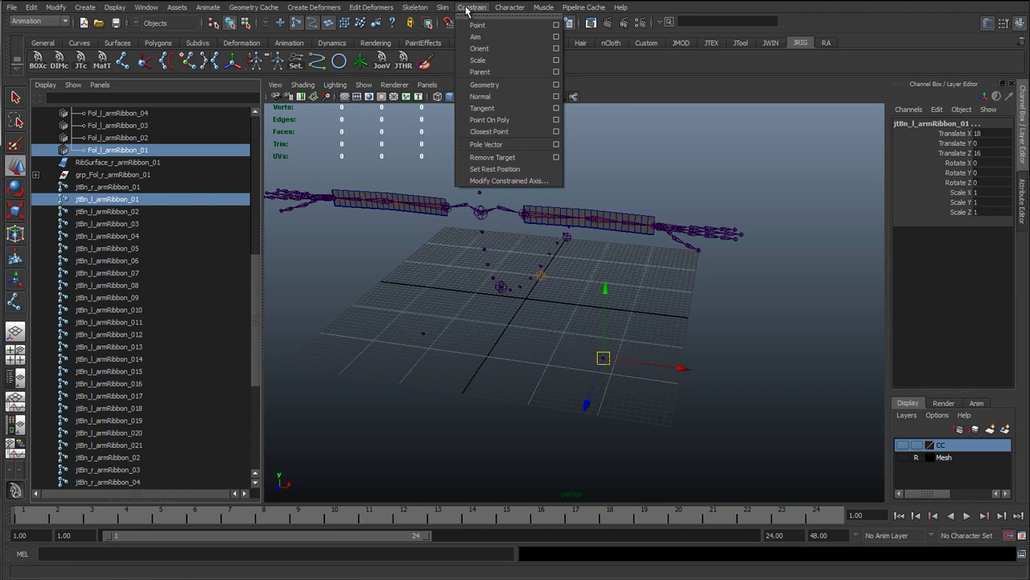
pyautogui.click(556, 72)
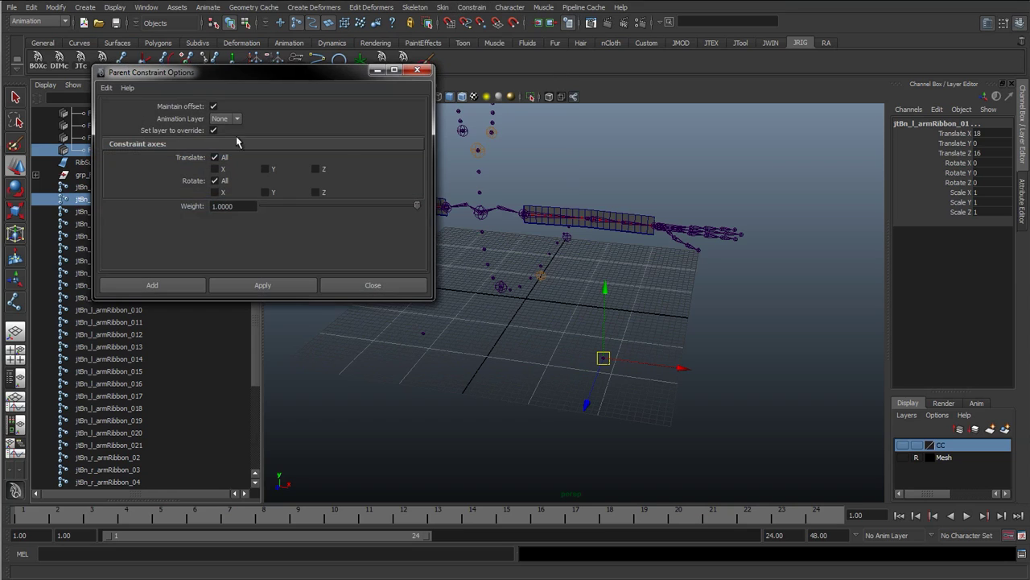
pyautogui.click(105, 88)
pyautogui.click(138, 112)
pyautogui.click(212, 107)
pyautogui.click(281, 287)
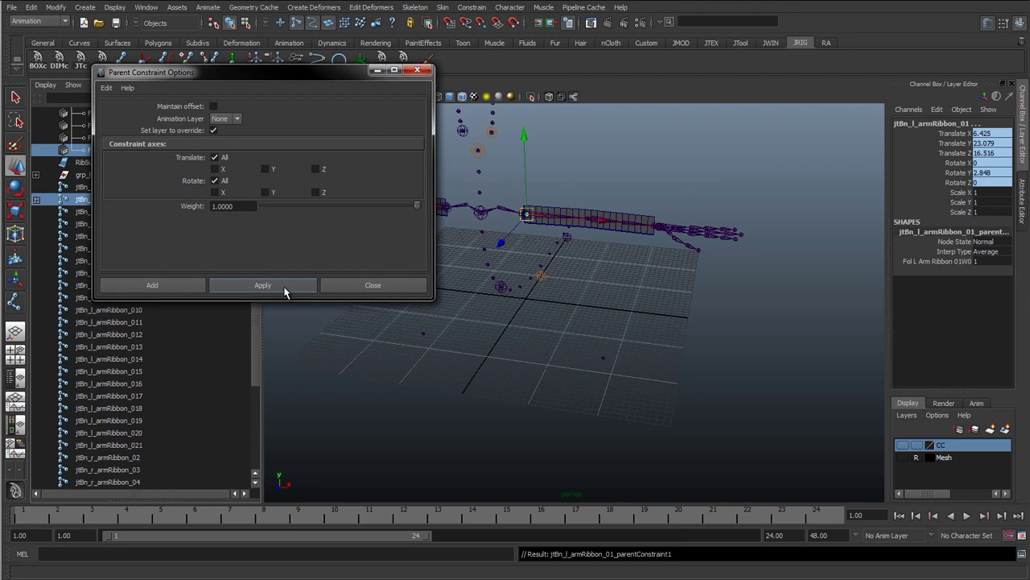
pyautogui.scroll(2, 557, 280)
pyautogui.click(409, 285)
# Inspect where the constrained jtBn_l_armRibbon_01 sits on the inner end of the left arm ribbon
pyautogui.keyDown('alt'); pyautogui.moveTo(594, 233); pyautogui.dragTo(588, 347, button='middle'); pyautogui.keyUp('alt')
pyautogui.scroll(5, 527, 368)
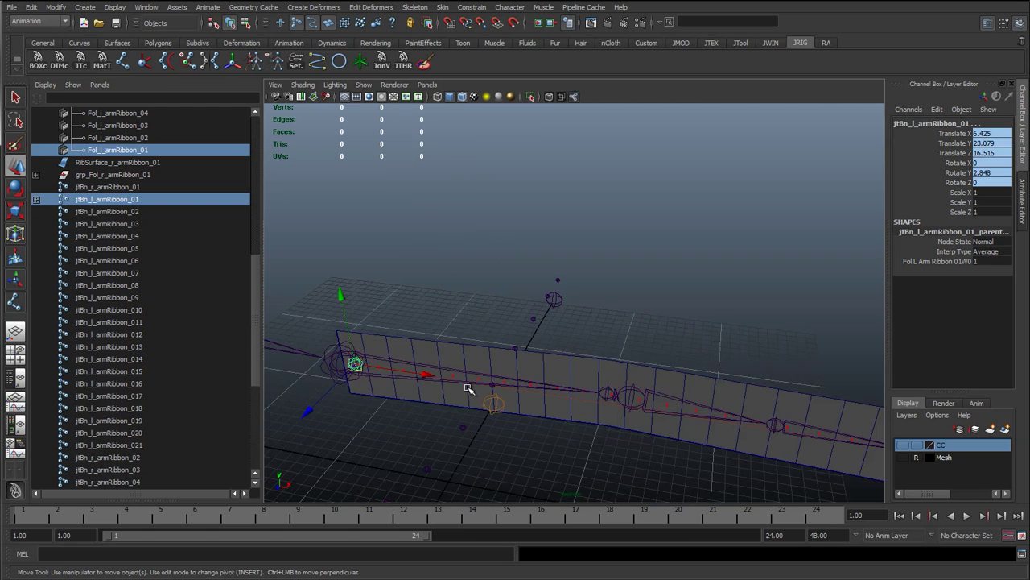
pyautogui.keyDown('alt'); pyautogui.moveTo(362, 362); pyautogui.dragTo(439, 187); pyautogui.keyUp('alt')
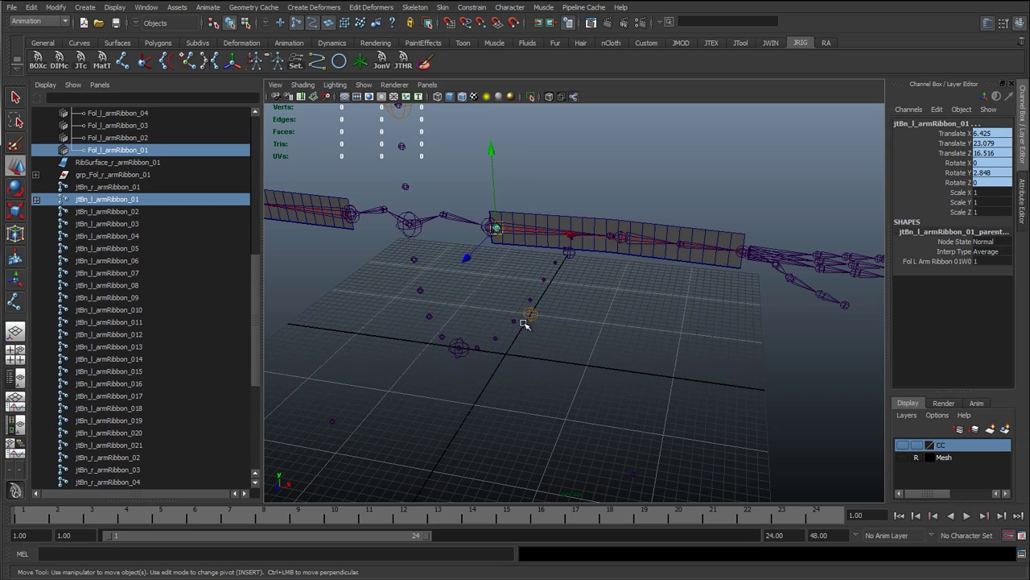
pyautogui.keyDown('alt'); pyautogui.moveTo(523, 172); pyautogui.dragTo(533, 299); pyautogui.keyUp('alt')
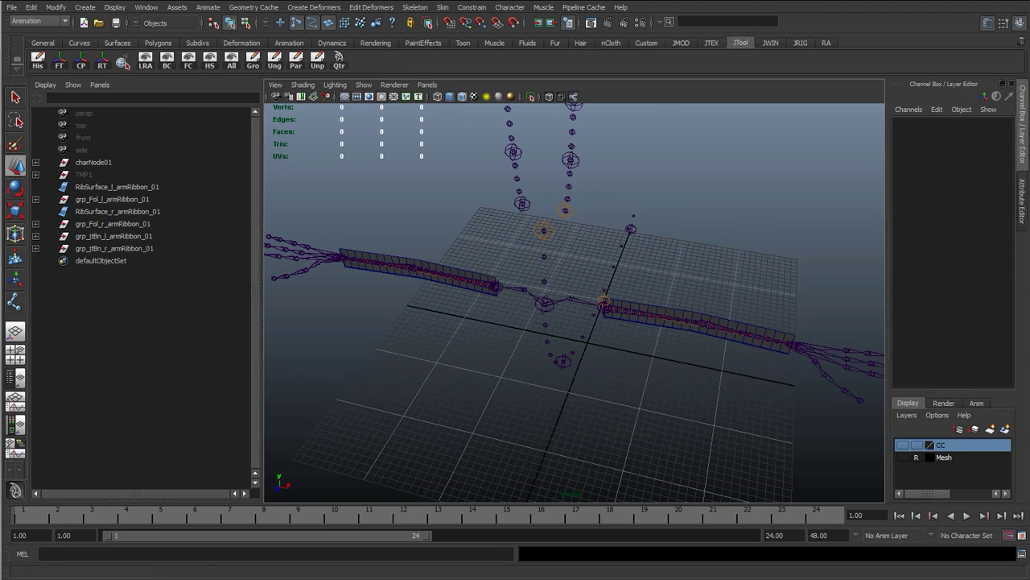
# Display the local rotation axes of every joint under grp_jtBn_r_armRibbon_01 and inspect their orientation along the right arm ribbon
pyautogui.moveTo(426, 297)
pyautogui.keyDown('alt'); pyautogui.mouseDown()
pyautogui.moveTo(465, 320)
pyautogui.moveTo(413, 294)
pyautogui.mouseUp(); pyautogui.keyUp('alt')
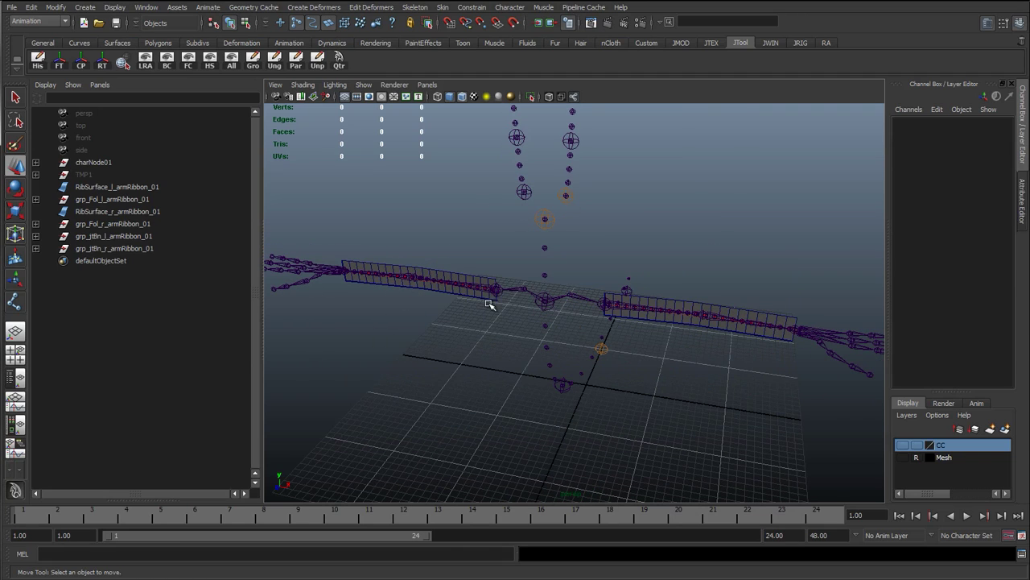
pyautogui.press('q')
pyautogui.click(124, 236)
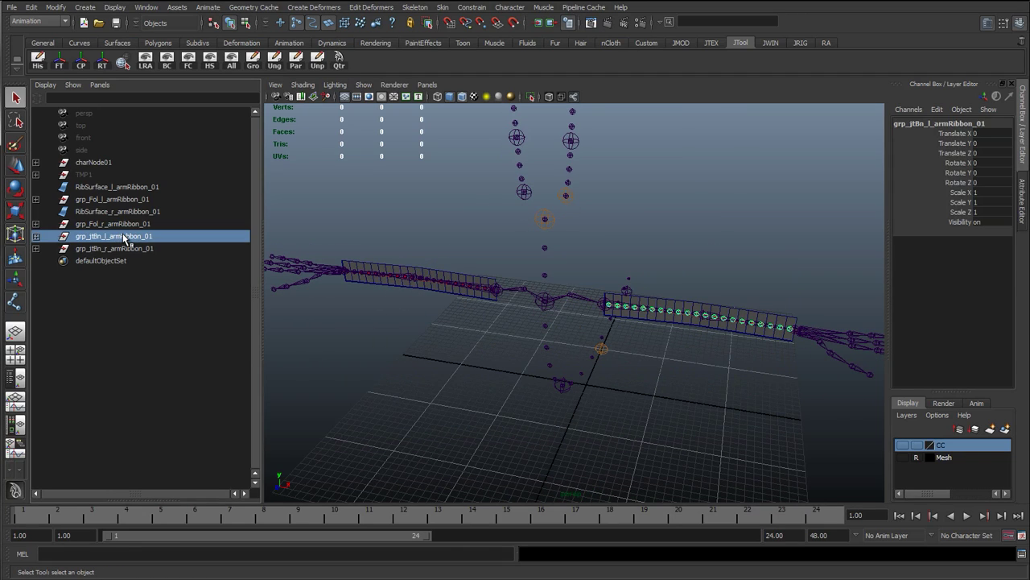
pyautogui.click(127, 249)
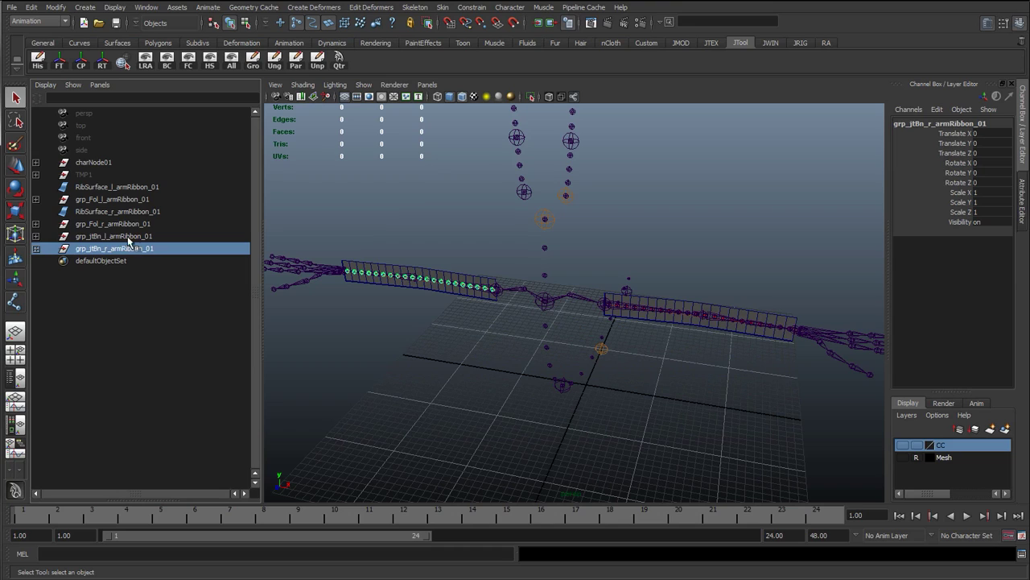
pyautogui.click(131, 236)
pyautogui.click(151, 249)
pyautogui.moveTo(403, 217); pyautogui.dragTo(435, 249, button='right')
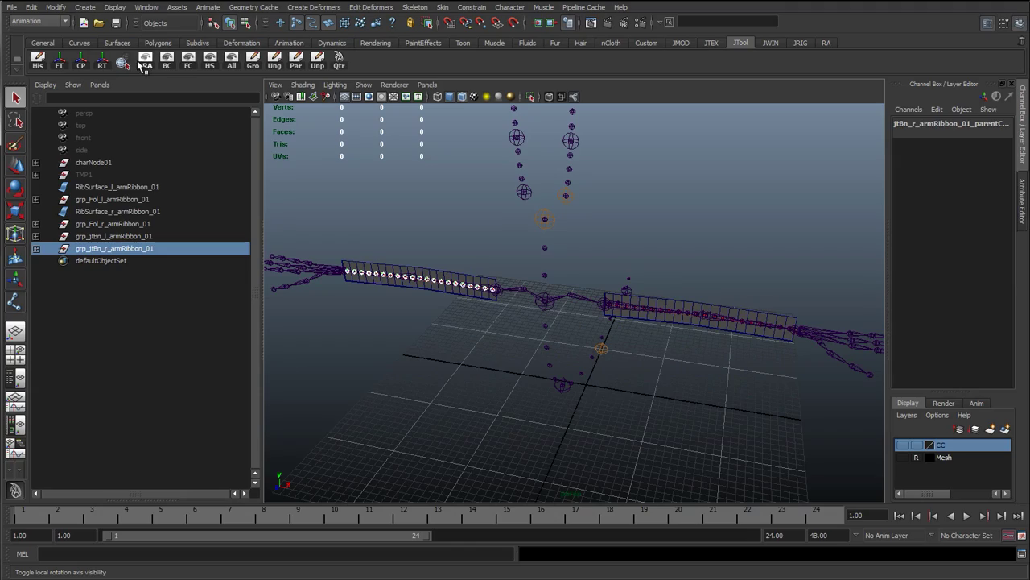
pyautogui.click(142, 64)
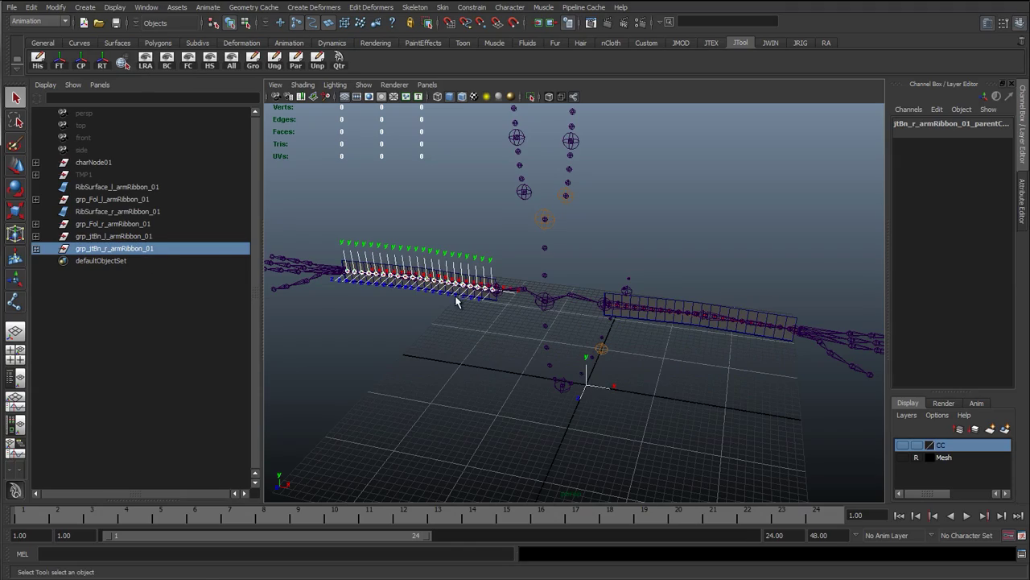
pyautogui.keyDown('alt'); pyautogui.moveTo(455, 302); pyautogui.dragTo(534, 324); pyautogui.keyUp('alt')
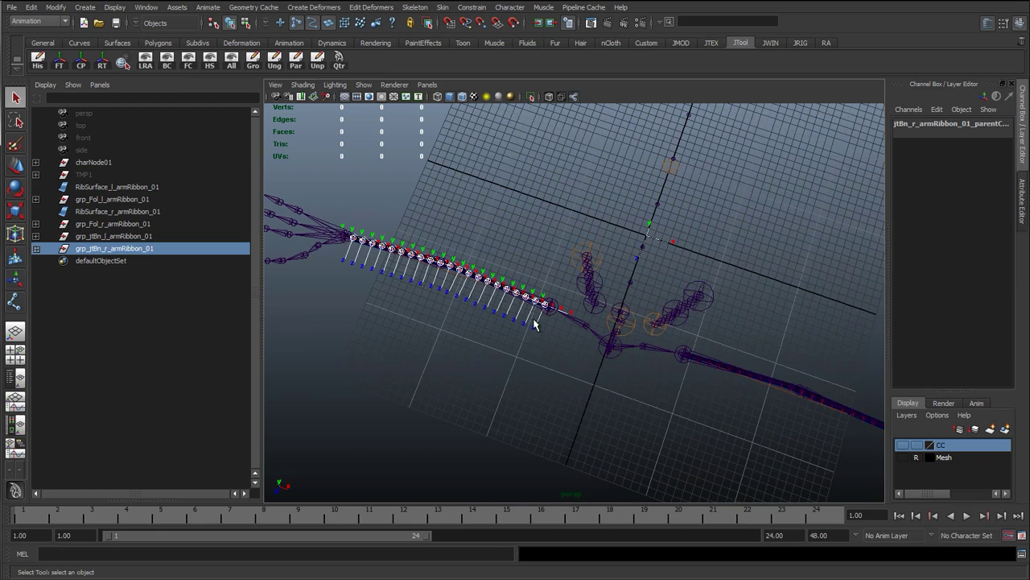
pyautogui.keyDown('alt'); pyautogui.moveTo(586, 356); pyautogui.dragTo(591, 312); pyautogui.keyUp('alt')
# Hide the local rotation axes on the whole joint hierarchy of grp_jtBn_r_armRibbon_01
pyautogui.hotkey('ctrl', 'z')
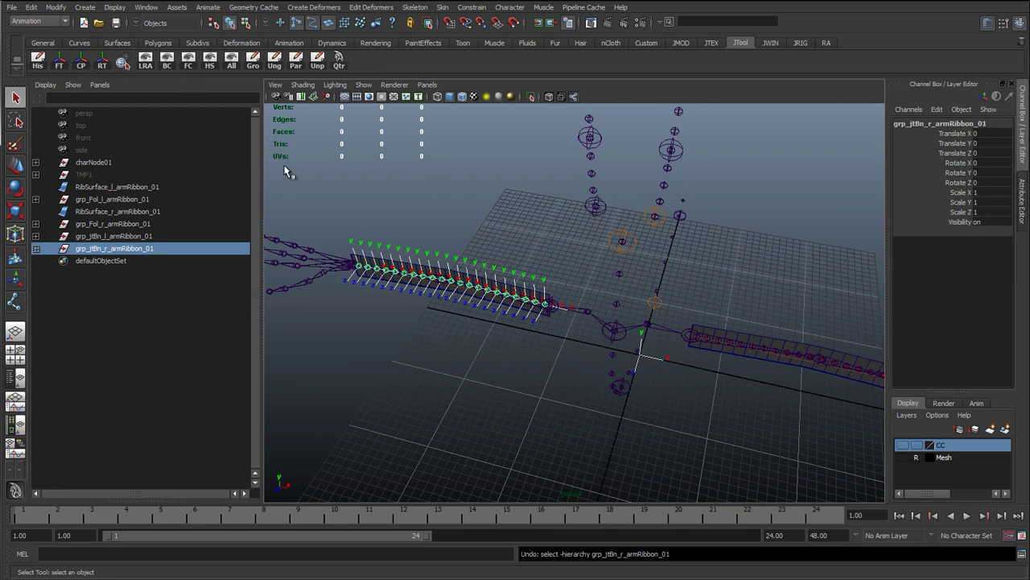
pyautogui.click(143, 61)
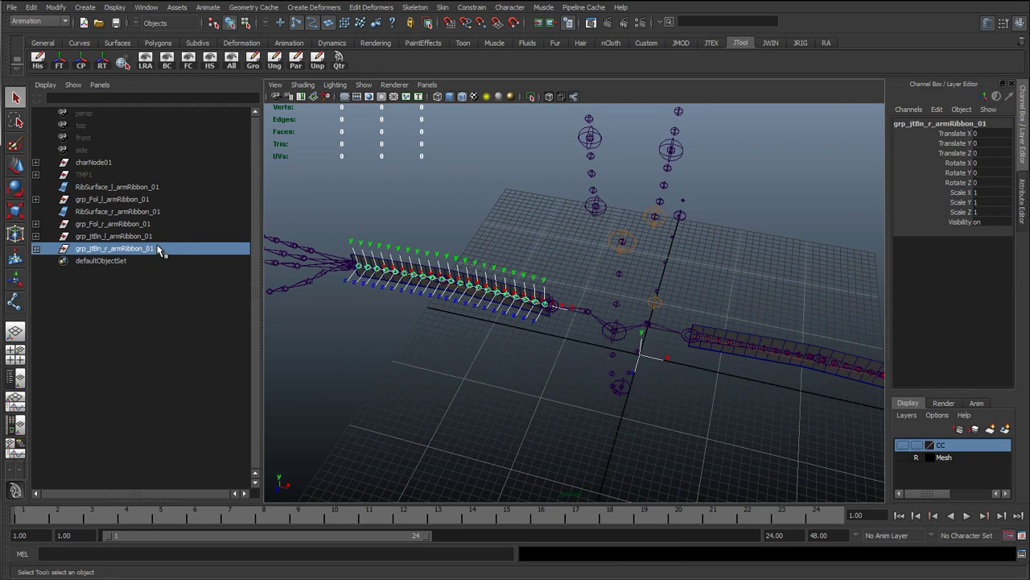
pyautogui.rightClick(445, 214)
pyautogui.click(454, 232)
pyautogui.click(150, 69)
# Display the local rotation axes of the joint hierarchy under grp_jtBn_l_armRibbon_01, check their orientation, and hide them again
pyautogui.click(129, 235)
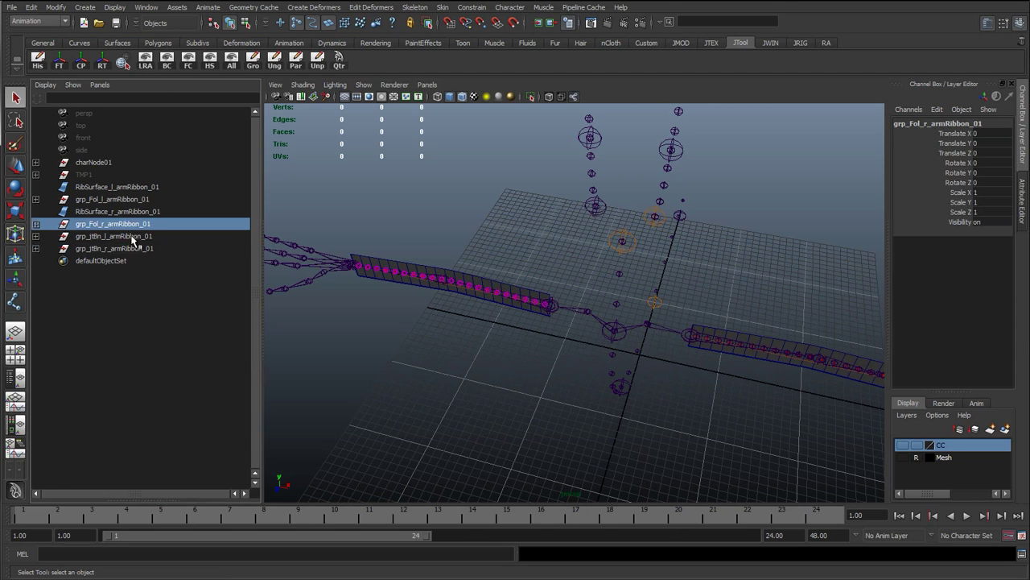
pyautogui.rightClick(502, 219)
pyautogui.click(520, 235)
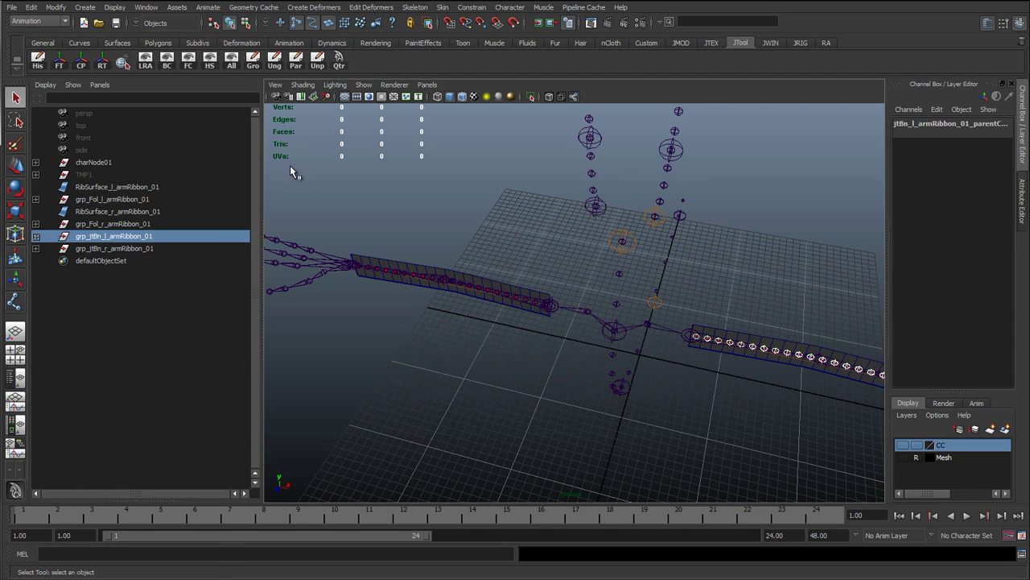
pyautogui.click(147, 62)
pyautogui.keyDown('alt'); pyautogui.moveTo(552, 283); pyautogui.dragTo(352, 256); pyautogui.keyUp('alt')
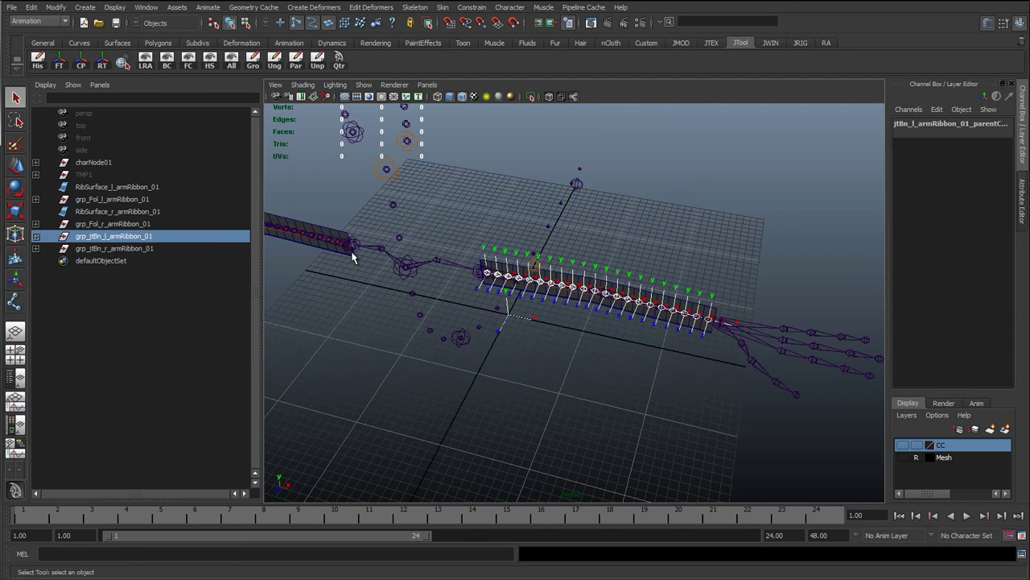
pyautogui.click(146, 62)
# Test the ribbon by moving control vertices near the middle of RibSurface_r_armRibbon_01, and undo the move
pyautogui.click(364, 209)
pyautogui.keyDown('alt'); pyautogui.moveTo(364, 209); pyautogui.dragTo(455, 321); pyautogui.keyUp('alt')
pyautogui.click(460, 282)
pyautogui.press('w')
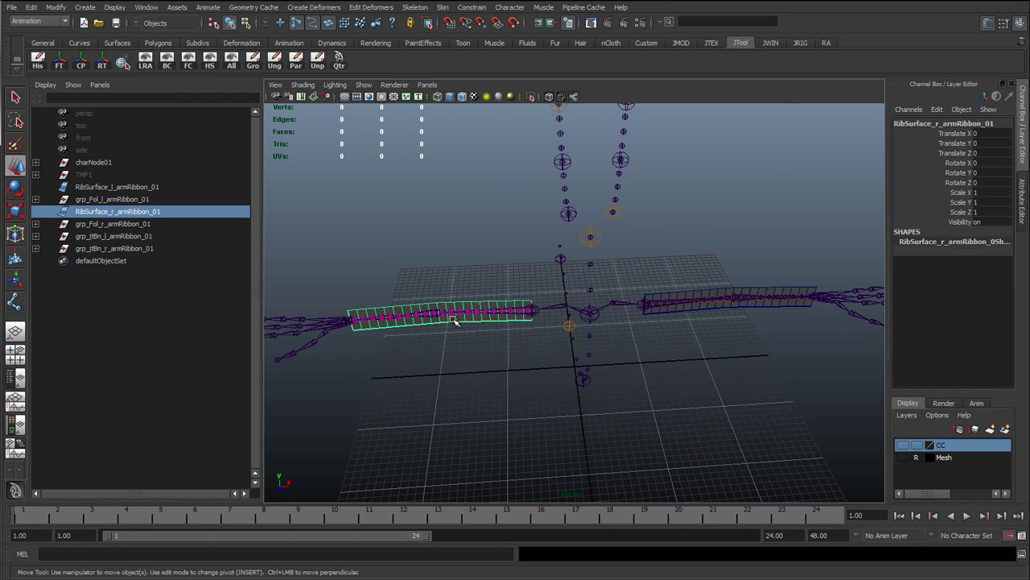
pyautogui.moveTo(462, 296); pyautogui.dragTo(412, 282, button='right')
pyautogui.click(470, 301)
pyautogui.moveTo(474, 306); pyautogui.dragTo(479, 267)
pyautogui.hotkey('ctrl', 'z')
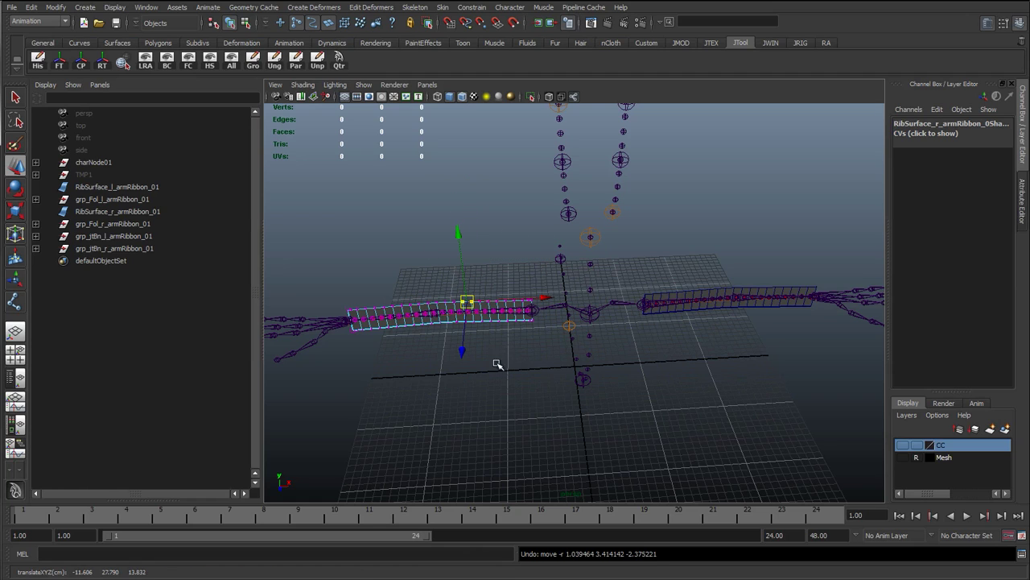
# Parent grp_jtBn_l_armRibbon_01 and grp_jtBn_r_armRibbon_01 under jointsRibbon01 inside charNode01, then collapse the joints01 hierarchy
pyautogui.click(123, 305)
pyautogui.moveTo(118, 250); pyautogui.dragTo(126, 230)
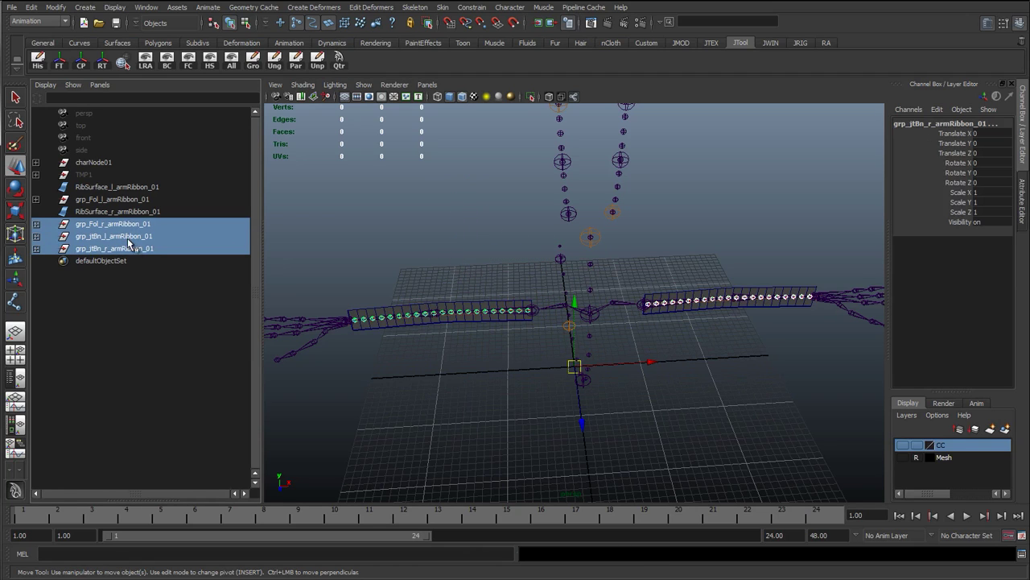
pyautogui.click(129, 238)
pyautogui.keyDown('shift'); pyautogui.click(138, 248); pyautogui.keyUp('shift')
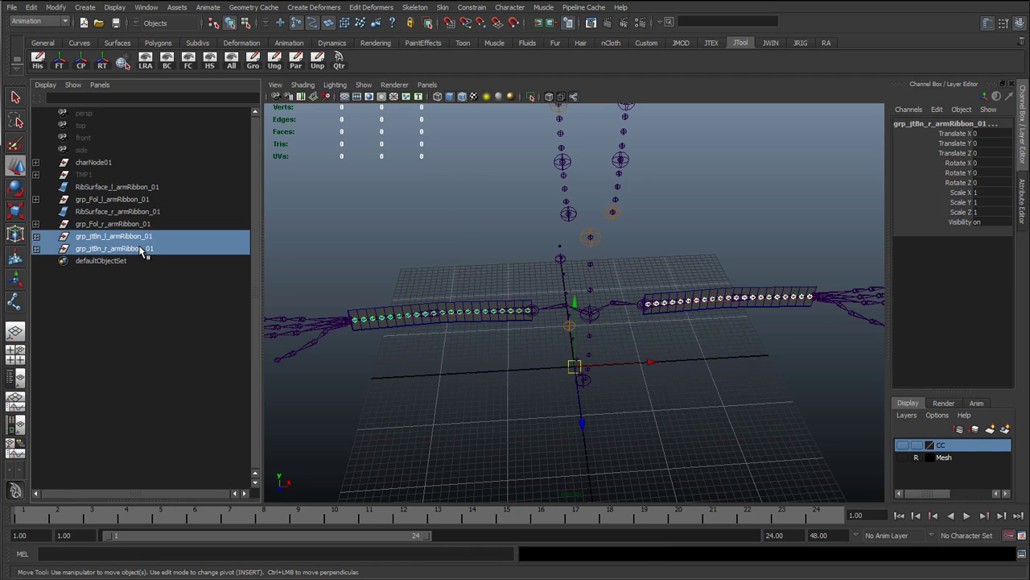
pyautogui.click(36, 163)
pyautogui.click(35, 174)
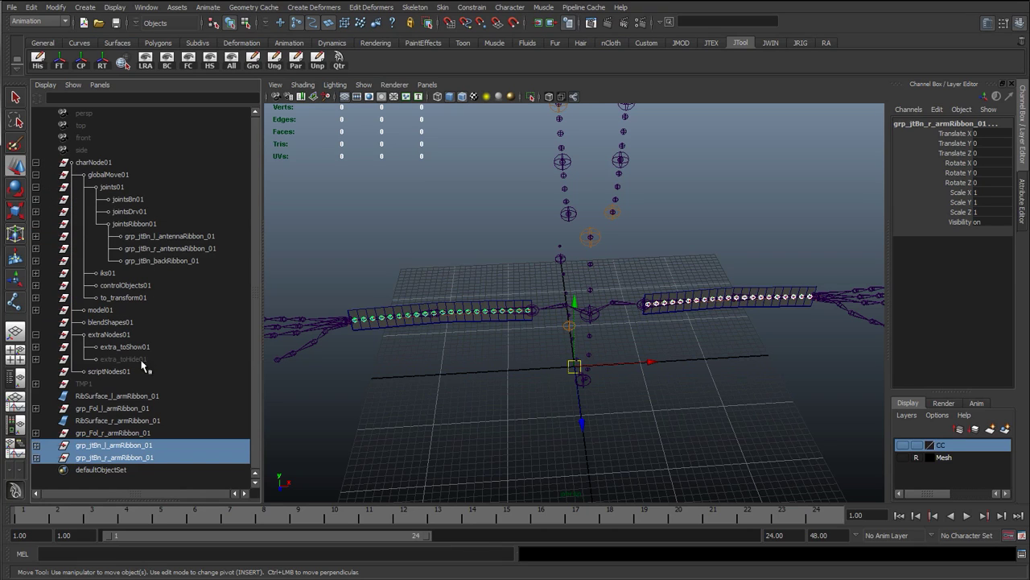
pyautogui.moveTo(139, 453); pyautogui.dragTo(137, 229, button='middle')
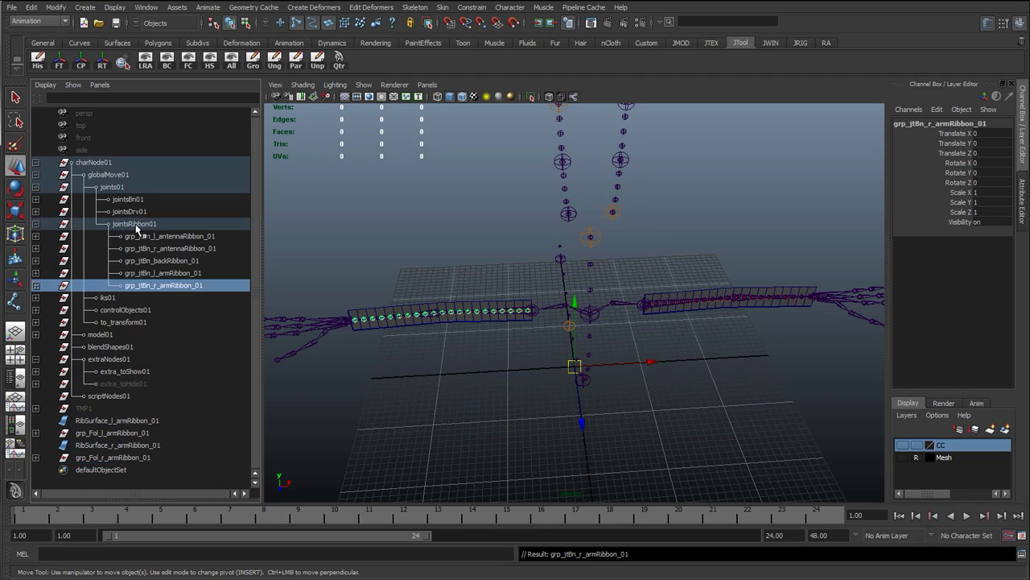
pyautogui.click(133, 223)
pyautogui.click(36, 188)
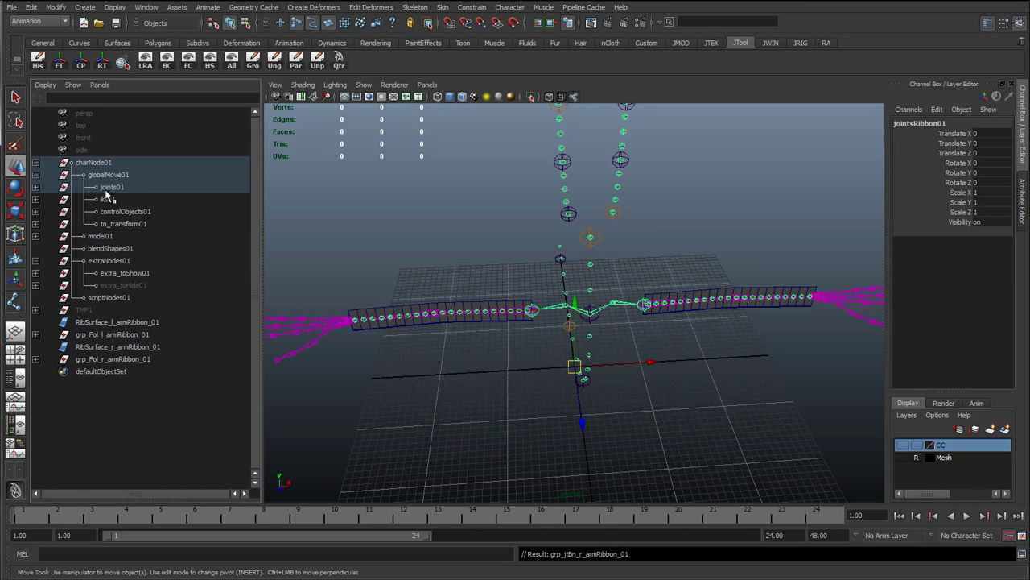
# Parent the follicle groups grp_Fol_l_armRibbon_01 and grp_Fol_r_armRibbon_01 under extra_toHide01
pyautogui.click(100, 324)
pyautogui.click(101, 336)
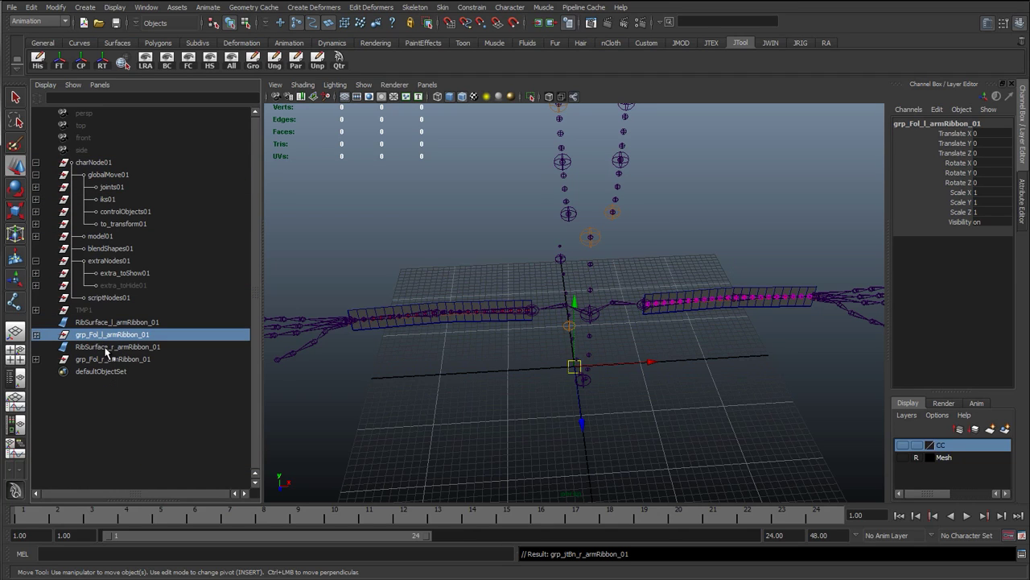
pyautogui.keyDown('ctrl'); pyautogui.click(120, 359); pyautogui.keyUp('ctrl')
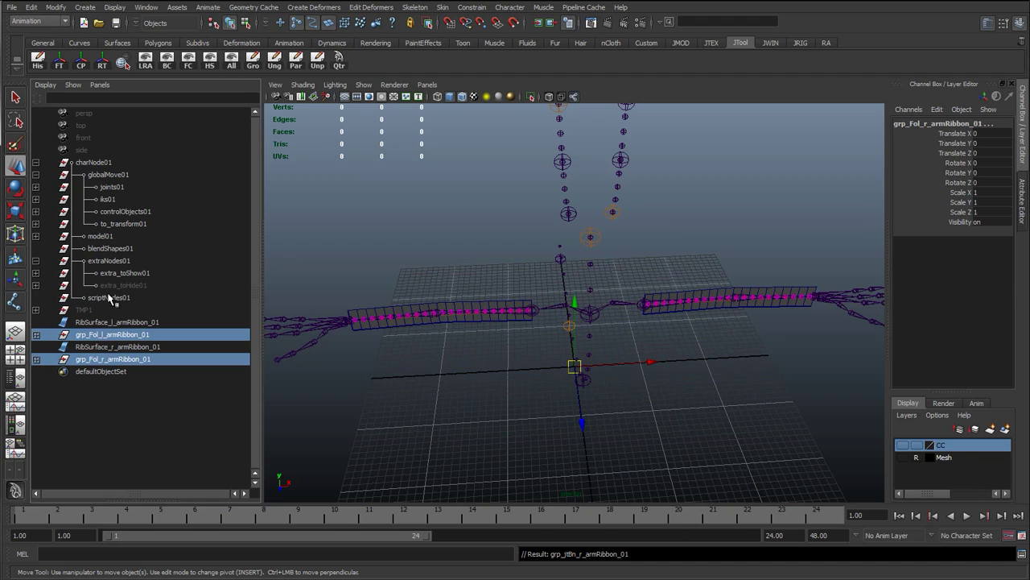
pyautogui.moveTo(129, 337); pyautogui.dragTo(137, 285, button='middle')
pyautogui.click(136, 286)
# Collapse the charNode01 hierarchy so the two arm ribbon surfaces are easy to reach, and clear the selection
pyautogui.click(112, 322)
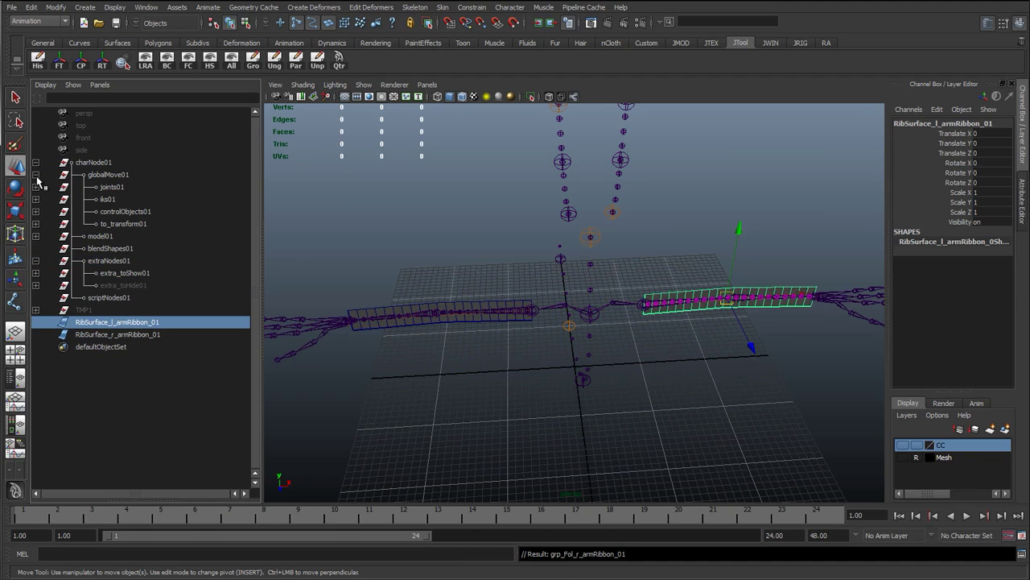
pyautogui.click(35, 174)
pyautogui.click(132, 287)
pyautogui.click(135, 273)
pyautogui.click(136, 285)
pyautogui.click(136, 273)
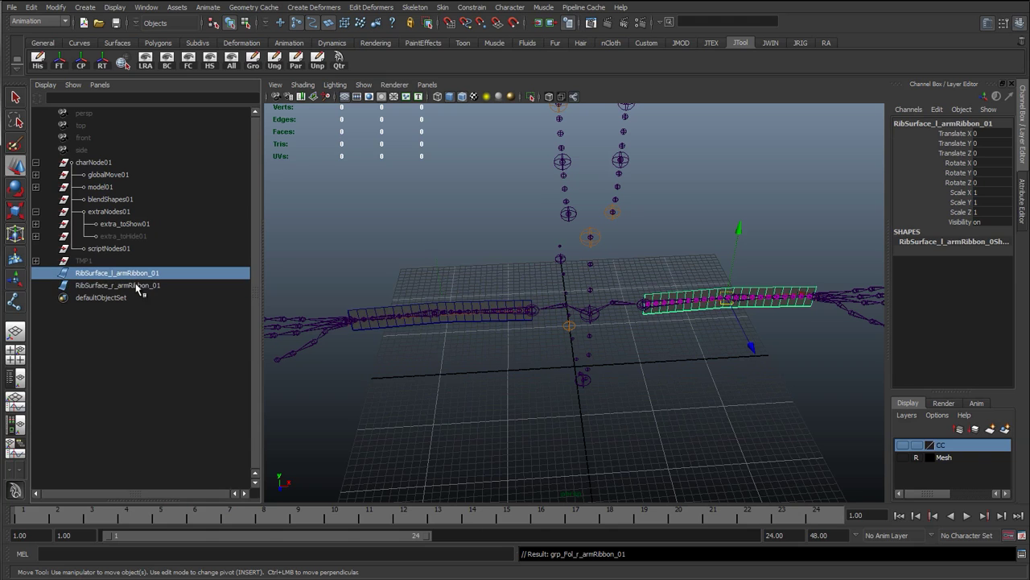
pyautogui.click(36, 162)
pyautogui.click(415, 250)
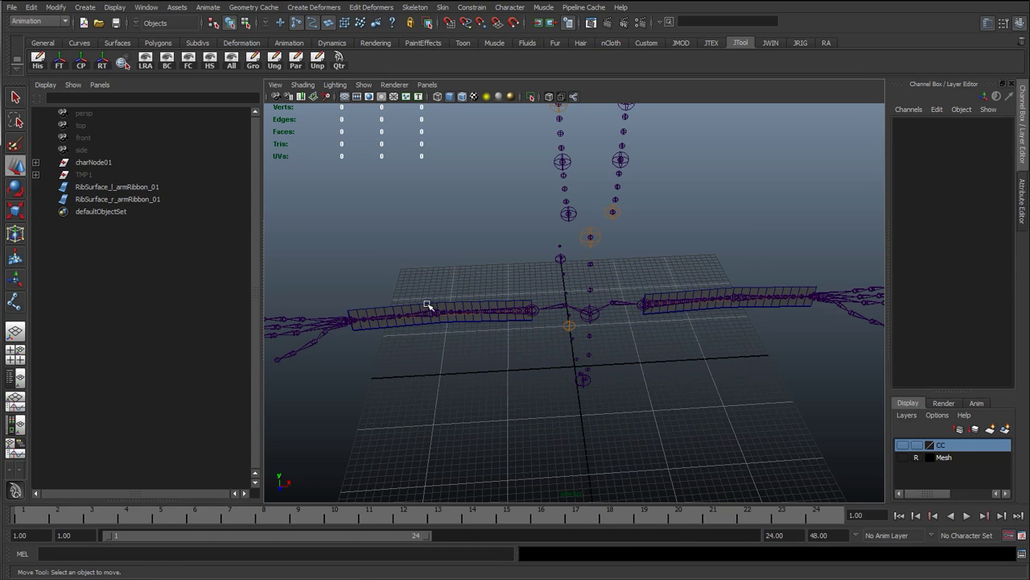
pyautogui.scroll(2, 612, 326)
pyautogui.keyDown('alt'); pyautogui.moveTo(612, 326); pyautogui.dragTo(665, 319); pyautogui.keyUp('alt')
pyautogui.click(661, 300)
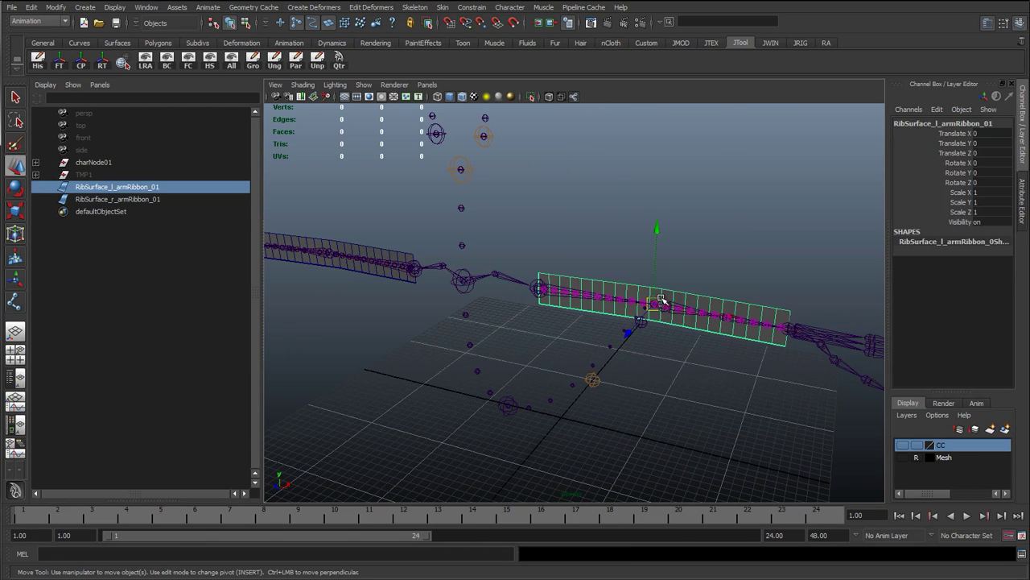
pyautogui.press('q')
pyautogui.scroll(4, 557, 297)
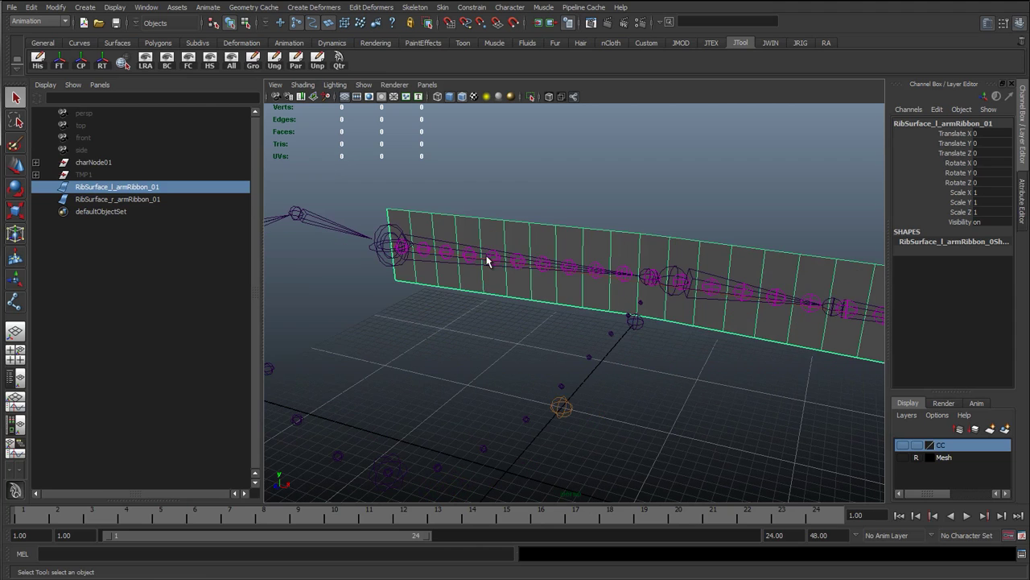
pyautogui.click(483, 252)
pyautogui.keyDown('alt'); pyautogui.moveTo(442, 274); pyautogui.dragTo(413, 267); pyautogui.keyUp('alt')
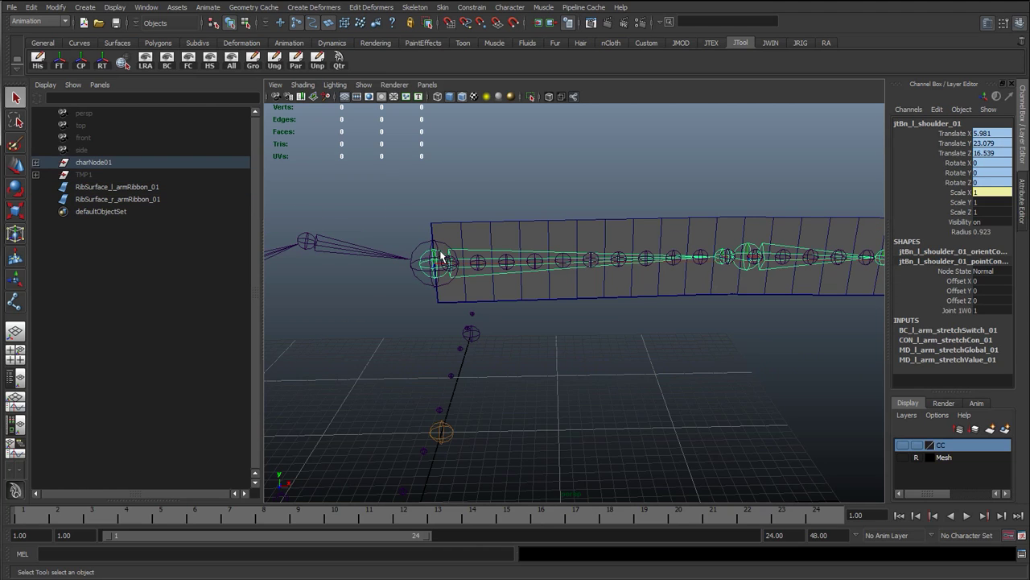
pyautogui.keyDown('alt'); pyautogui.moveTo(510, 283); pyautogui.dragTo(540, 277); pyautogui.keyUp('alt')
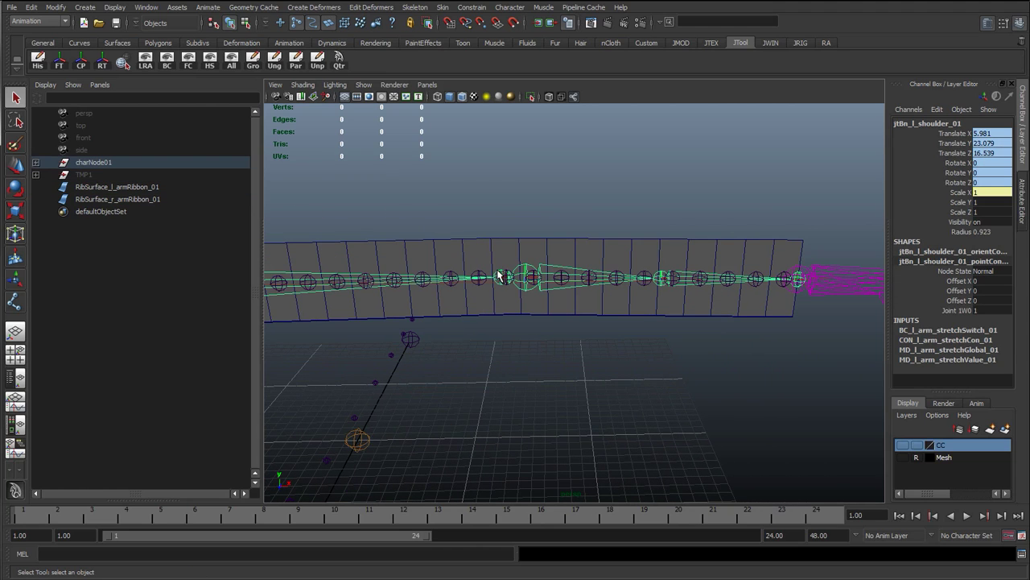
pyautogui.keyDown('shift'); pyautogui.click(501, 274); pyautogui.keyUp('shift')
pyautogui.keyDown('shift'); pyautogui.click(528, 268); pyautogui.keyUp('shift')
pyautogui.scroll(3, 607, 288)
pyautogui.press('z')
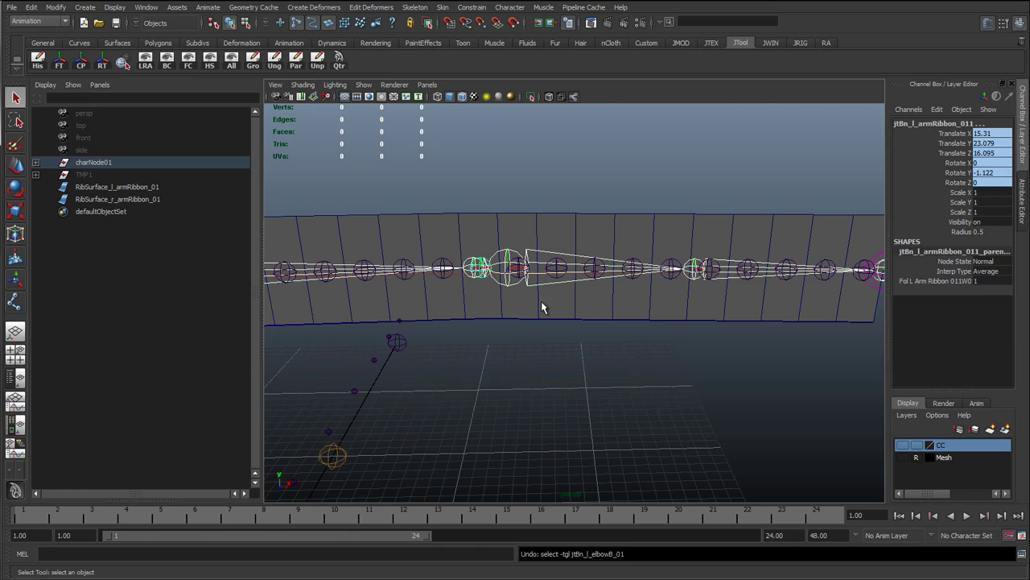
pyautogui.click(540, 393)
pyautogui.keyDown('alt'); pyautogui.moveTo(541, 393); pyautogui.dragTo(450, 330); pyautogui.keyUp('alt')
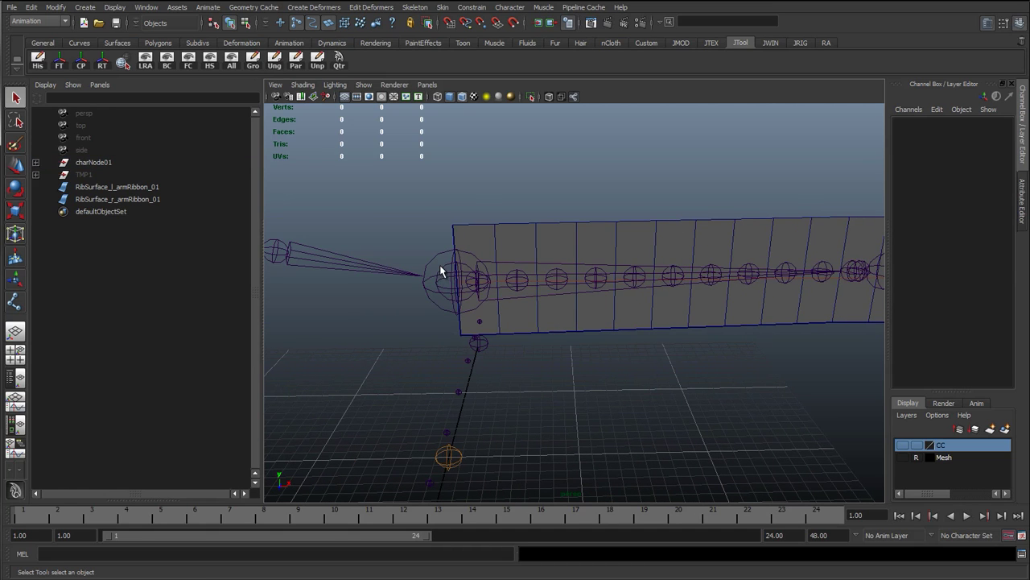
# Select jtBn_l_shoulder_01 and add jtBn_l_elbowA_01, jtBn_l_elbowB_01 and jtBn_l_foreArmTwist_01 to the selection
pyautogui.click(454, 282)
pyautogui.keyDown('alt'); pyautogui.moveTo(454, 259); pyautogui.dragTo(480, 255); pyautogui.keyUp('alt')
pyautogui.keyDown('alt'); pyautogui.moveTo(481, 254); pyautogui.dragTo(460, 281, button='middle'); pyautogui.keyUp('alt')
pyautogui.keyDown('alt'); pyautogui.moveTo(460, 281); pyautogui.dragTo(487, 249, button='right'); pyautogui.keyUp('alt')
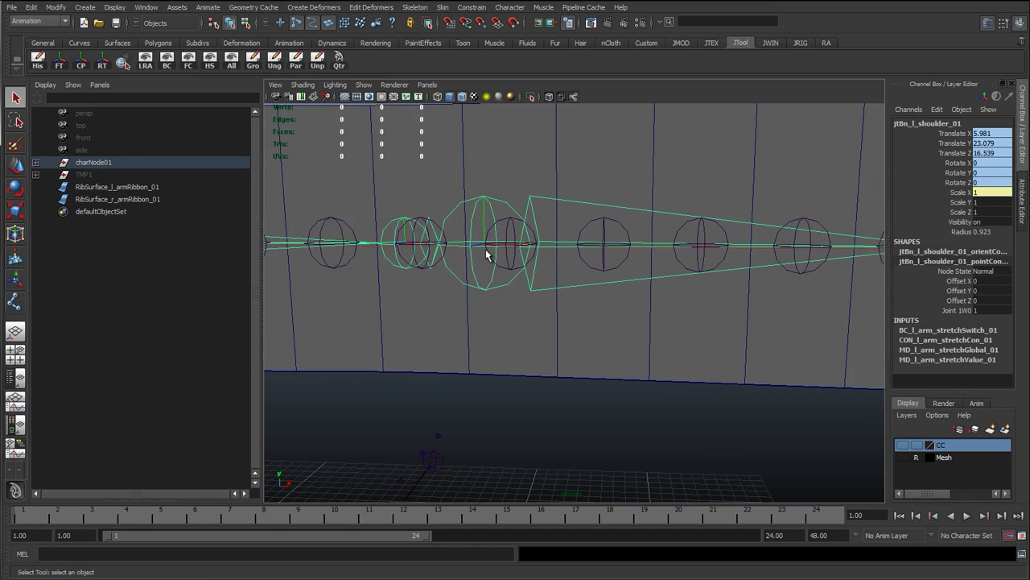
pyautogui.press('Down')
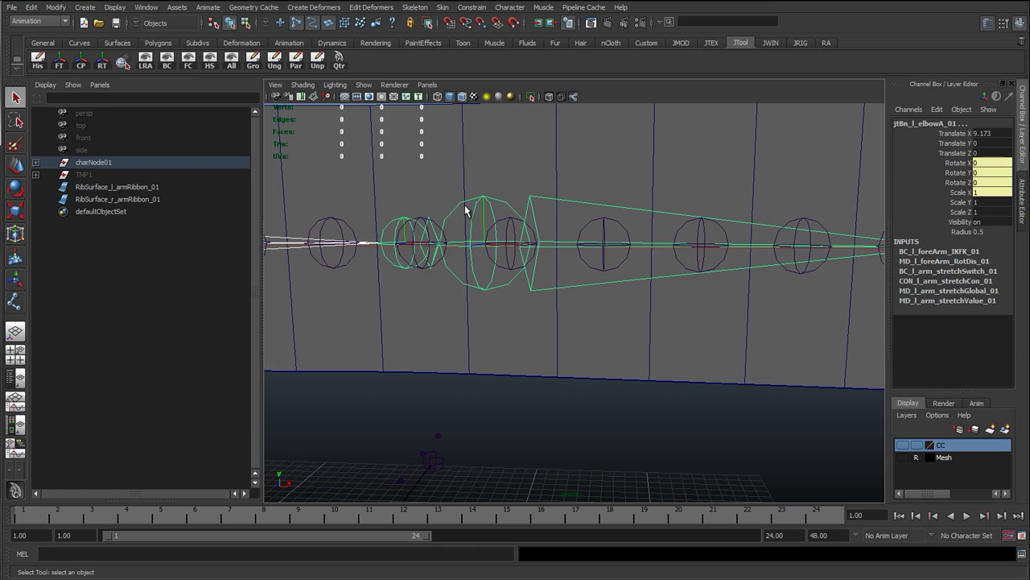
pyautogui.keyDown('shift'); pyautogui.click(471, 198); pyautogui.keyUp('shift')
pyautogui.keyDown('alt'); pyautogui.moveTo(722, 260); pyautogui.dragTo(341, 298, button='middle'); pyautogui.keyUp('alt')
pyautogui.keyDown('alt'); pyautogui.moveTo(499, 303); pyautogui.dragTo(523, 269); pyautogui.keyUp('alt')
pyautogui.press('Down')
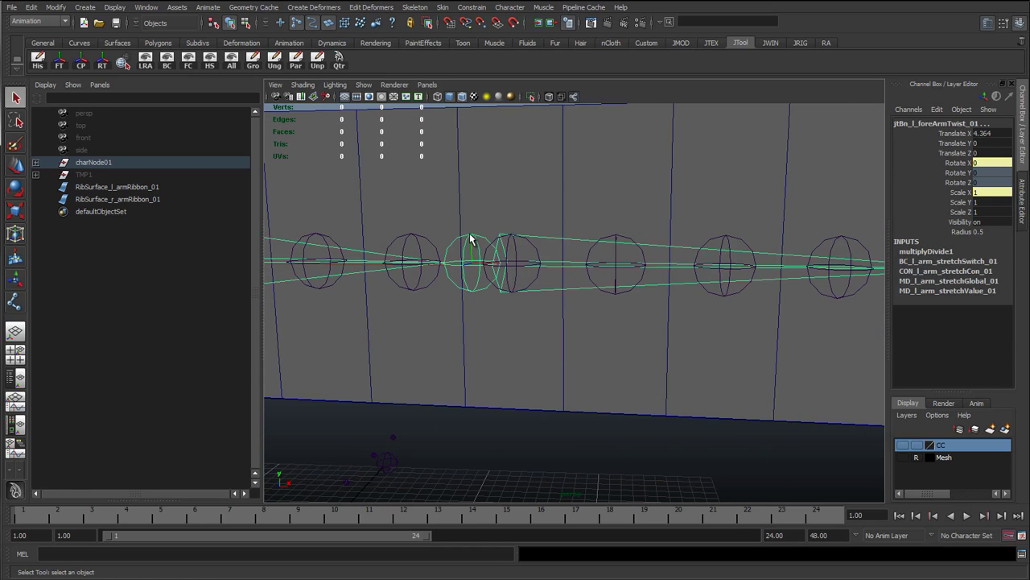
# Add jtBn_l_wrist_01 and, last of all, RibSurface_l_armRibbon_01 to the selected left arm joints
pyautogui.keyDown('alt'); pyautogui.moveTo(594, 282); pyautogui.dragTo(493, 302); pyautogui.keyUp('alt')
pyautogui.keyDown('alt'); pyautogui.moveTo(493, 302); pyautogui.dragTo(526, 283, button='right'); pyautogui.keyUp('alt')
pyautogui.keyDown('alt'); pyautogui.moveTo(527, 283); pyautogui.dragTo(550, 285, button='middle'); pyautogui.keyUp('alt')
pyautogui.keyDown('alt'); pyautogui.moveTo(550, 285); pyautogui.dragTo(554, 286, button='right'); pyautogui.keyUp('alt')
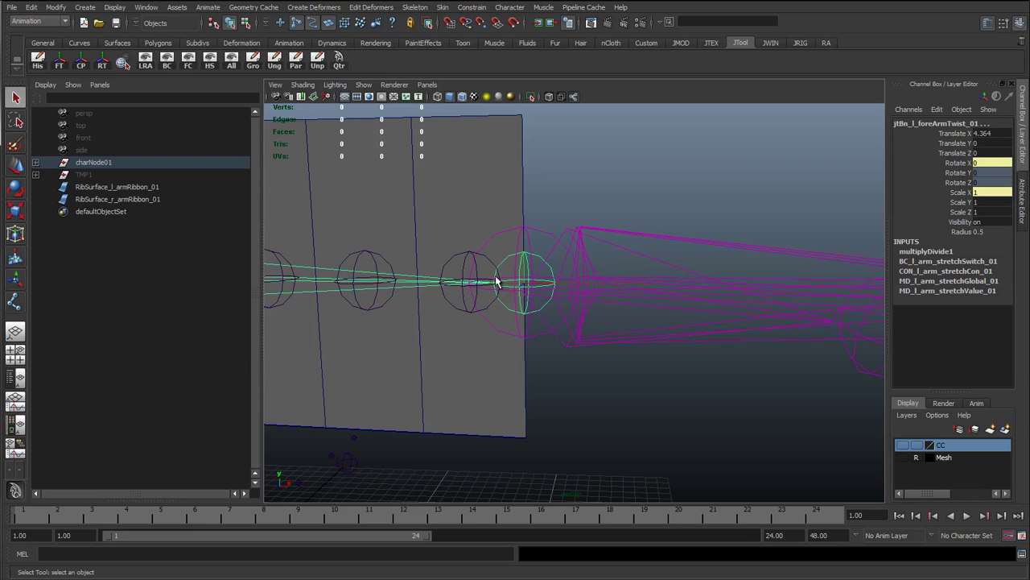
pyautogui.click(533, 228)
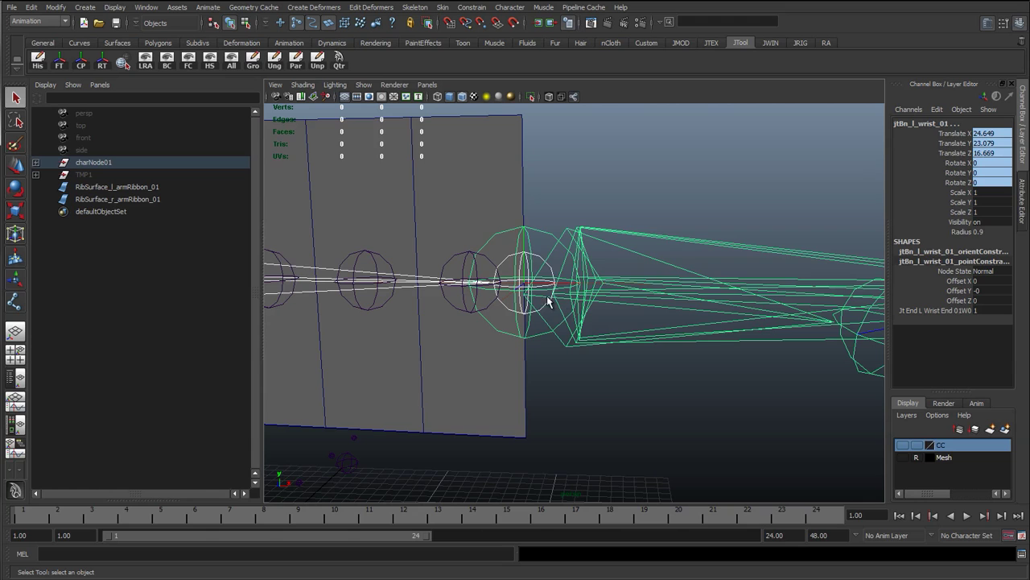
pyautogui.keyDown('alt'); pyautogui.moveTo(547, 295); pyautogui.dragTo(368, 293, button='right'); pyautogui.keyUp('alt')
pyautogui.keyDown('alt'); pyautogui.moveTo(422, 271); pyautogui.dragTo(557, 269, button='middle'); pyautogui.keyUp('alt')
pyautogui.click(545, 262)
pyautogui.scroll(-3, 544, 262)
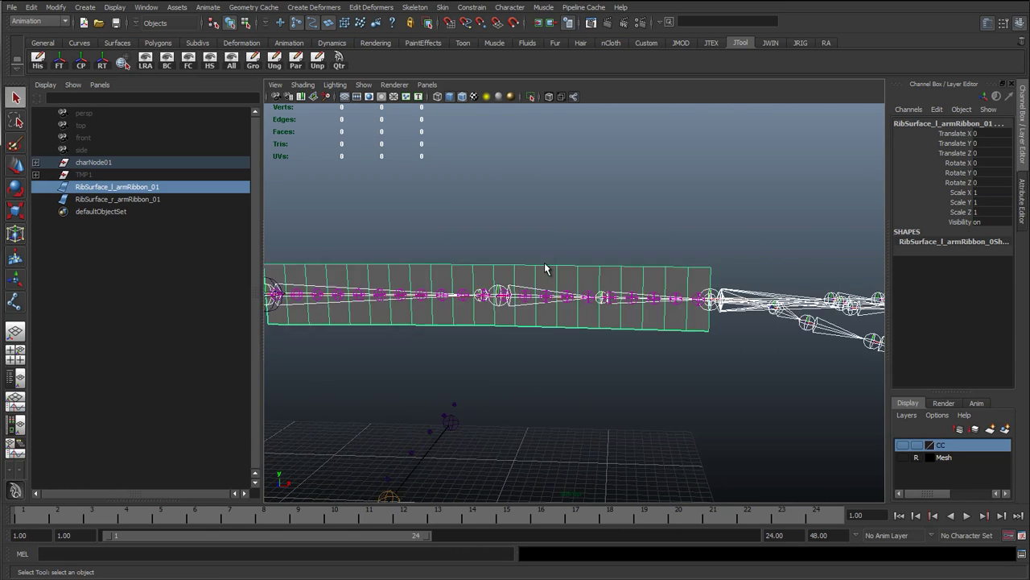
# Smooth-bind RibSurface_l_armRibbon_01 to the selected left arm joints, using closest distance, max influences 5 and dropoff rate 4.0
pyautogui.keyDown('alt'); pyautogui.moveTo(544, 262); pyautogui.dragTo(483, 290); pyautogui.keyUp('alt')
pyautogui.click(442, 7)
pyautogui.moveTo(475, 25)
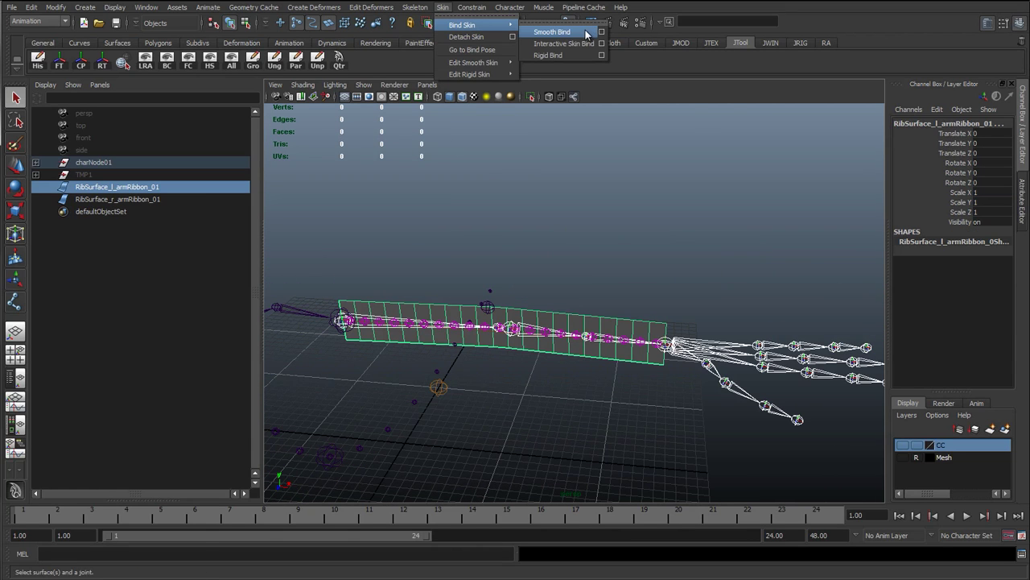
pyautogui.click(601, 32)
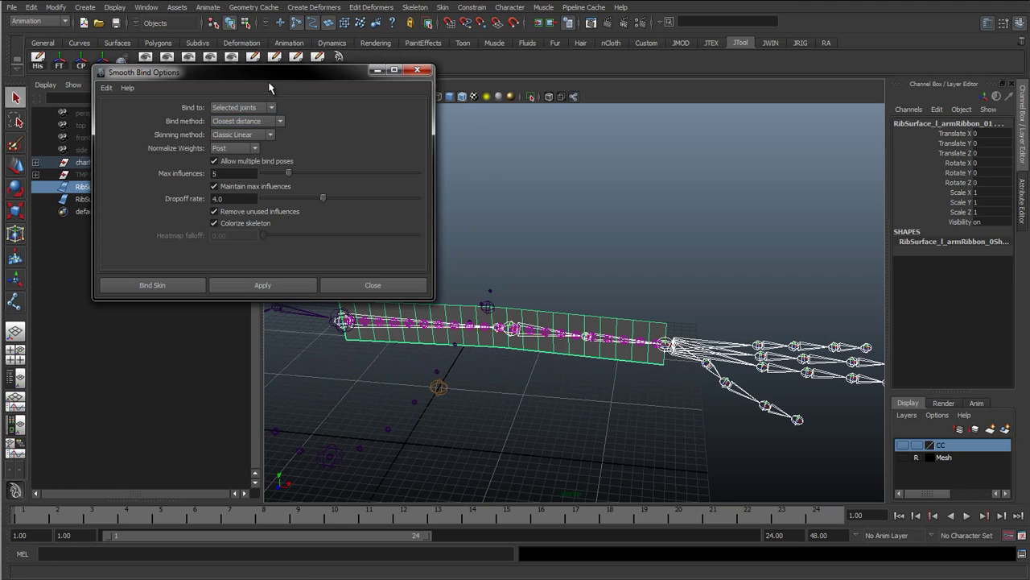
pyautogui.moveTo(273, 77); pyautogui.dragTo(314, 67)
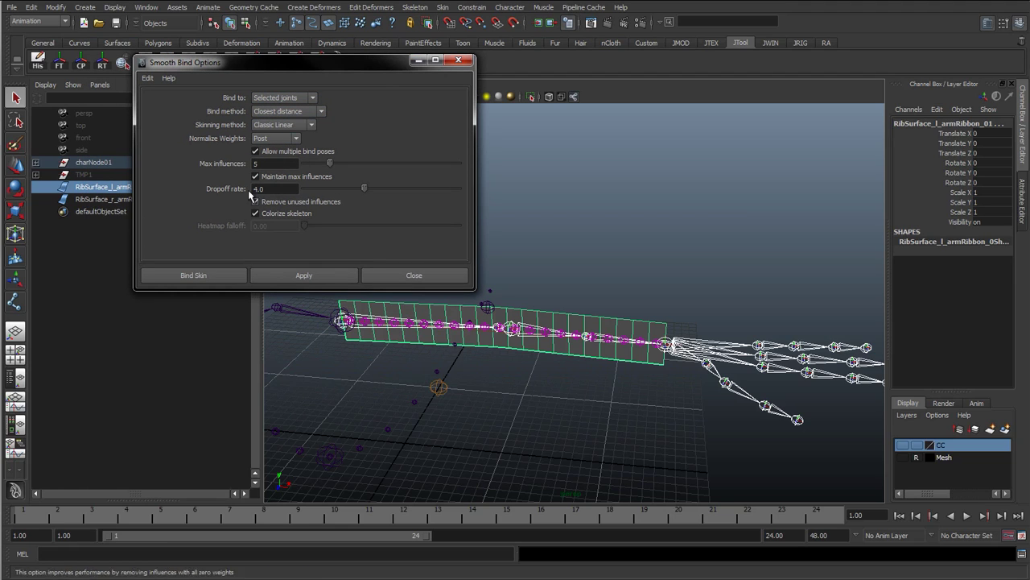
pyautogui.click(303, 275)
# Select jtBn_r_shoulder_01 and add jtBn_r_elbowA_01 and jtBn_r_elbowB_01 to the selection
pyautogui.press('f')
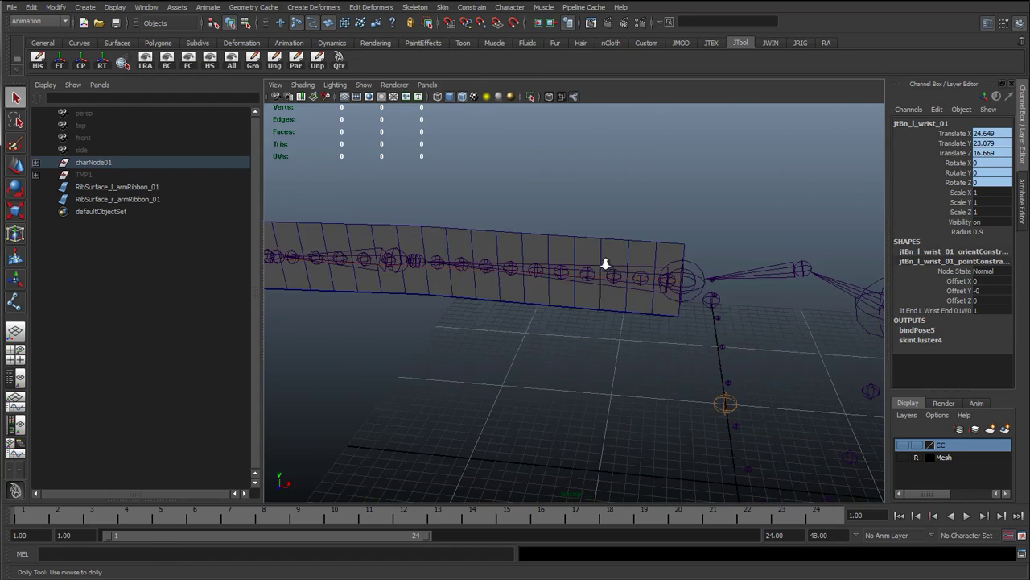
pyautogui.keyDown('alt'); pyautogui.moveTo(603, 260); pyautogui.dragTo(721, 242, button='right'); pyautogui.keyUp('alt')
pyautogui.click(724, 245)
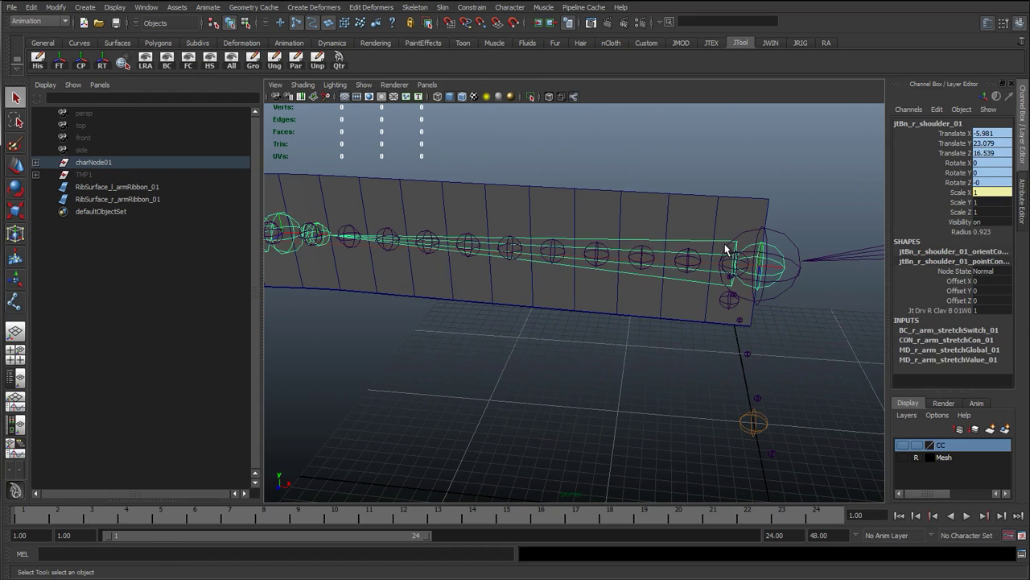
pyautogui.keyDown('alt'); pyautogui.moveTo(446, 255); pyautogui.dragTo(510, 261, button='middle'); pyautogui.keyUp('alt')
pyautogui.keyDown('alt'); pyautogui.moveTo(423, 259); pyautogui.dragTo(505, 258, button='right'); pyautogui.keyUp('alt')
pyautogui.click(522, 249)
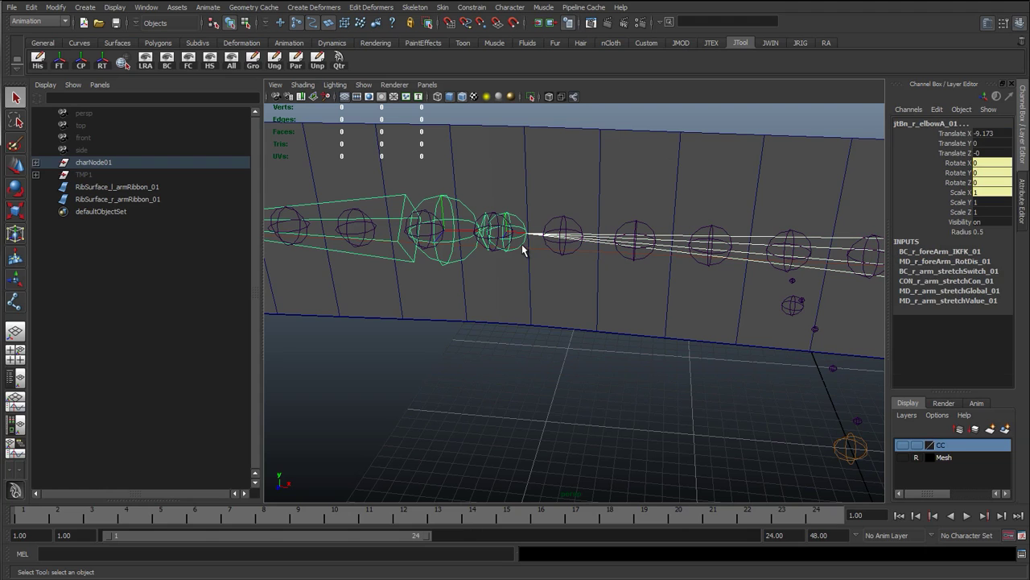
pyautogui.keyDown('shift'); pyautogui.click(431, 199); pyautogui.keyUp('shift')
# Add jtBn_r_foreArmTwist_01, jtBn_r_wrist_01 and, last of all, RibSurface_r_armRibbon_01 to the selected right arm joints
pyautogui.keyDown('alt'); pyautogui.moveTo(398, 205); pyautogui.dragTo(702, 216, button='middle'); pyautogui.keyUp('alt')
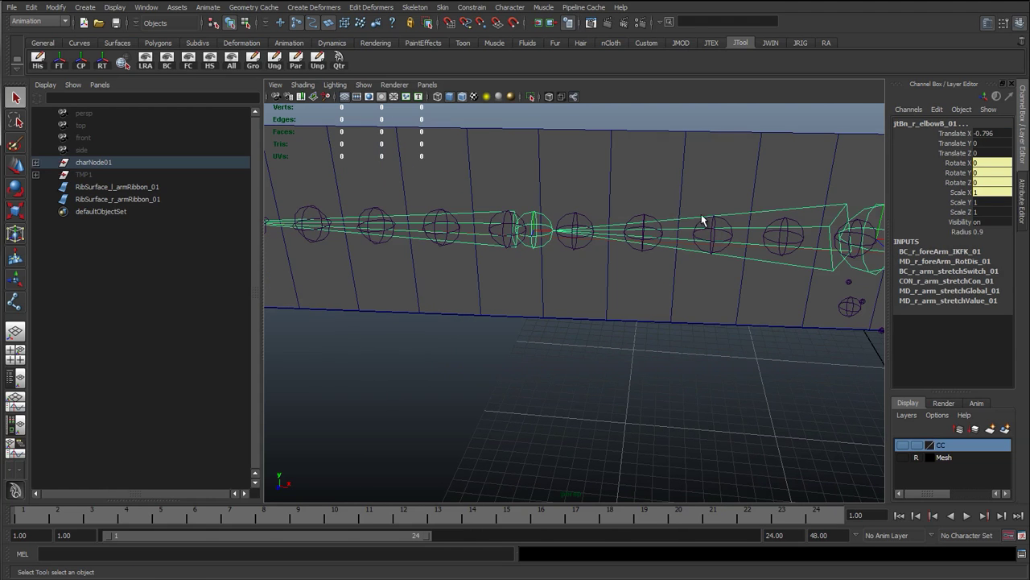
pyautogui.click(539, 219)
pyautogui.press('f')
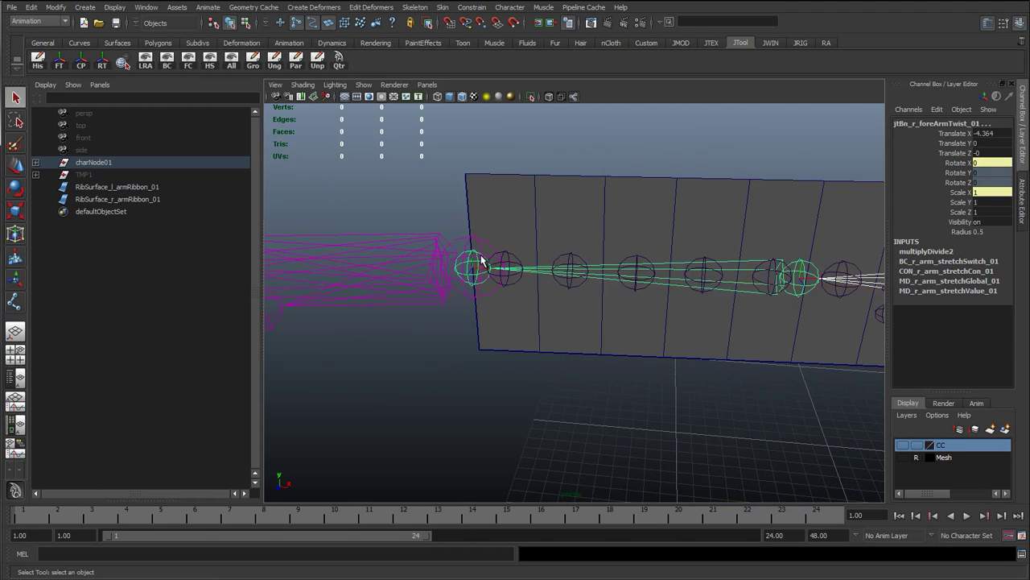
pyautogui.click(454, 248)
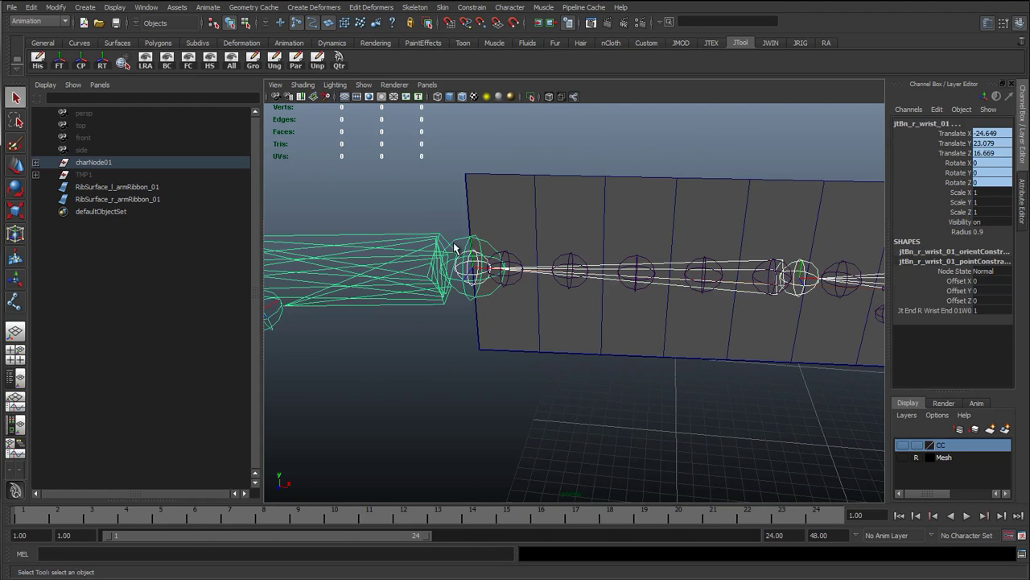
pyautogui.click(516, 196)
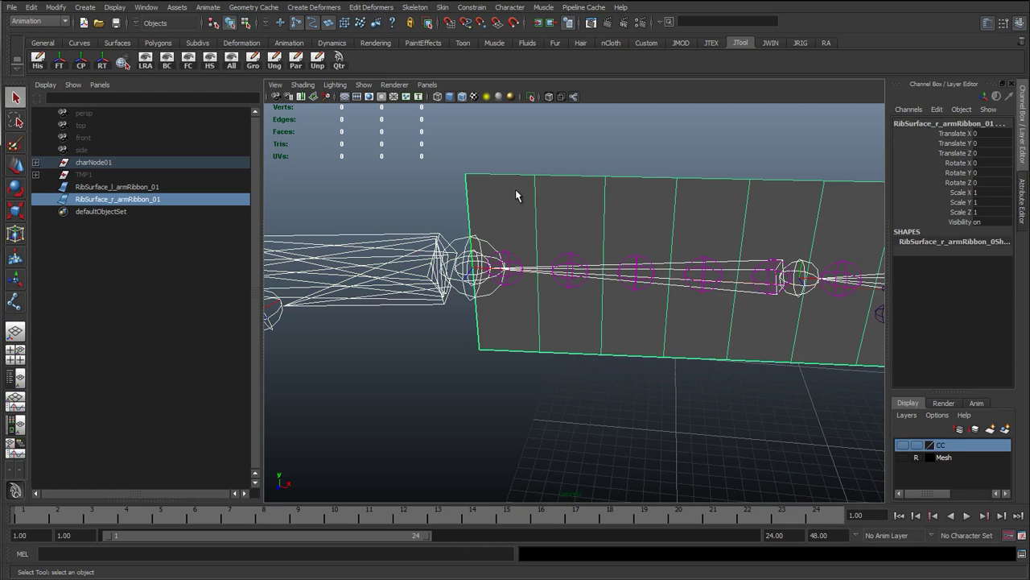
# Smooth-bind RibSurface_r_armRibbon_01 to the selected right arm joints and clear the selection
pyautogui.click(448, 8)
pyautogui.moveTo(481, 26)
pyautogui.click(582, 33)
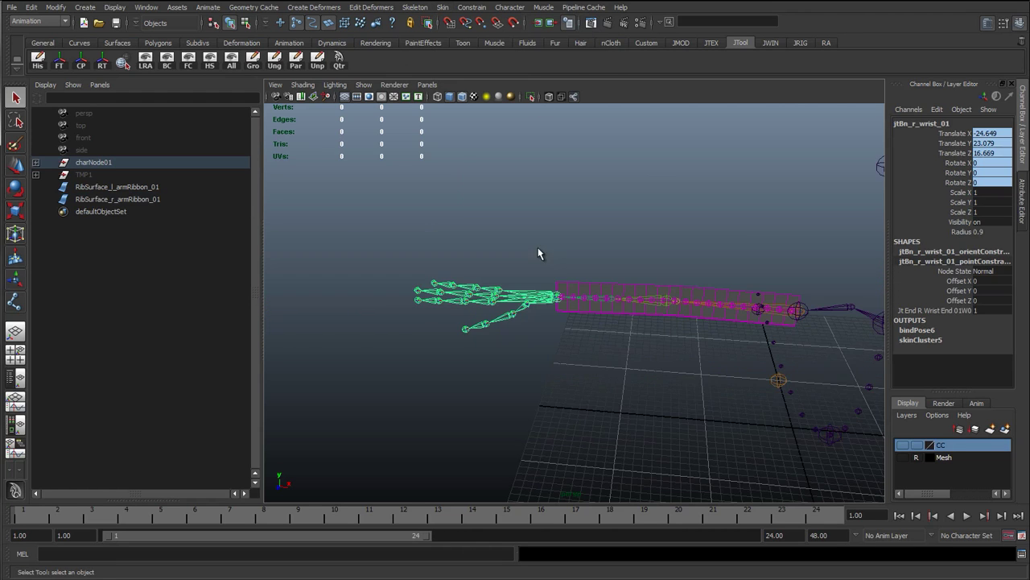
pyautogui.keyDown('alt'); pyautogui.moveTo(539, 253); pyautogui.dragTo(570, 282); pyautogui.keyUp('alt')
pyautogui.click(570, 283)
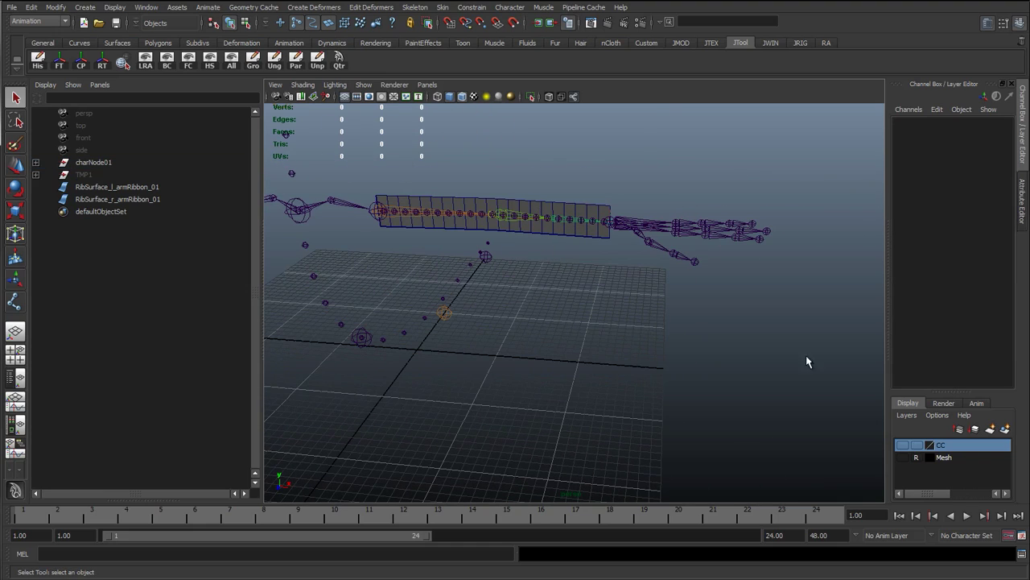
# Show the CC control layer and set L Arm IKFK and R Arm IKFK to 0 on cc_global_IKFK_01
pyautogui.click(901, 445)
pyautogui.keyDown('alt'); pyautogui.moveTo(652, 357); pyautogui.dragTo(461, 420); pyautogui.keyUp('alt')
pyautogui.click(461, 420)
pyautogui.moveTo(962, 133); pyautogui.dragTo(962, 145)
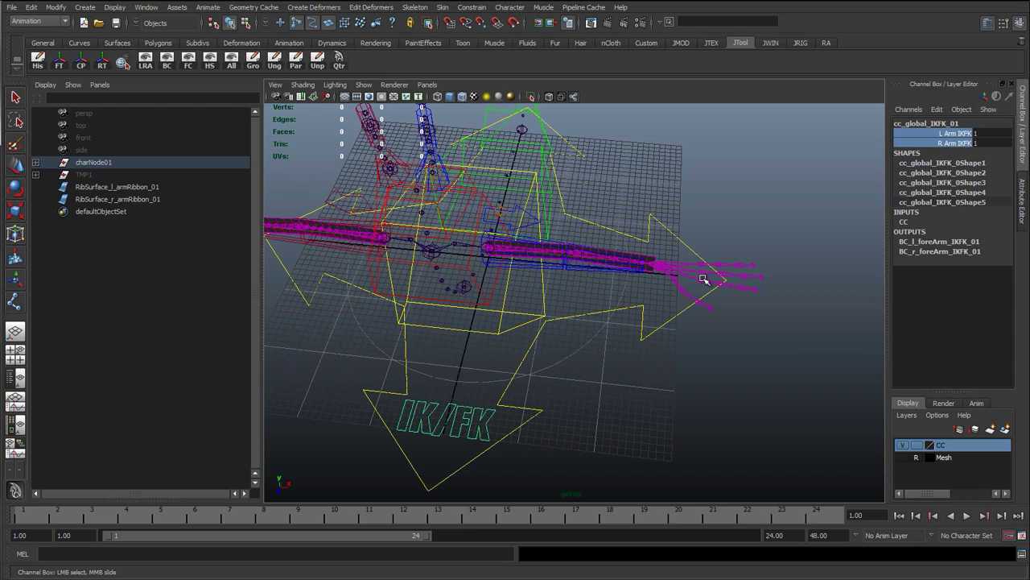
pyautogui.moveTo(770, 277); pyautogui.dragTo(608, 271, button='middle')
# Move cc_l_wrist_01 in toward the body, about -14.8, -3.0, 6.2, and examine how the left ribbon bends at the elbow
pyautogui.scroll(5, 675, 276)
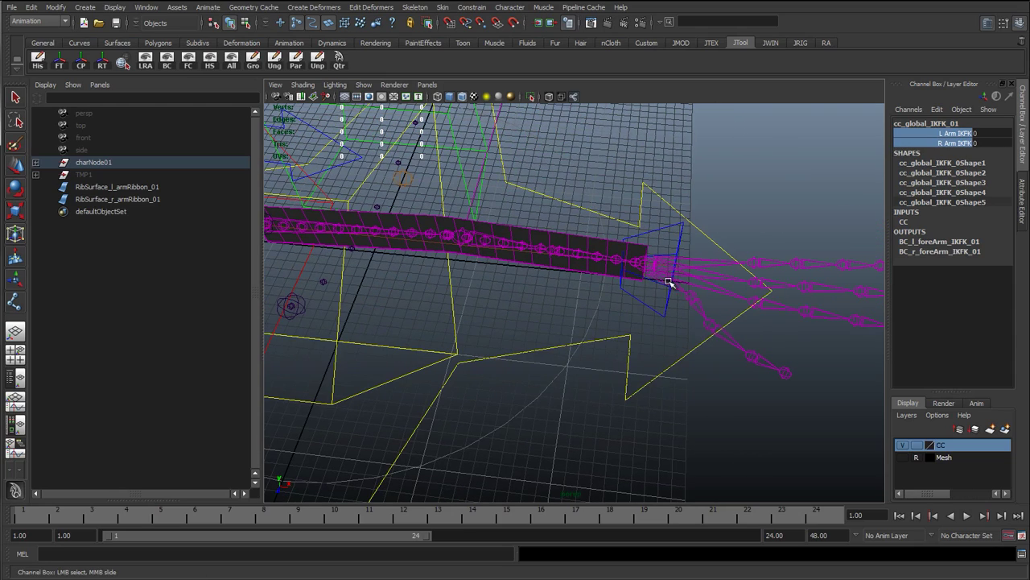
pyautogui.click(653, 298)
pyautogui.press('w')
pyautogui.moveTo(648, 270); pyautogui.dragTo(314, 374)
pyautogui.keyDown('alt'); pyautogui.moveTo(376, 354); pyautogui.dragTo(400, 459); pyautogui.keyUp('alt')
pyautogui.keyDown('alt'); pyautogui.moveTo(406, 320); pyautogui.dragTo(456, 274); pyautogui.keyUp('alt')
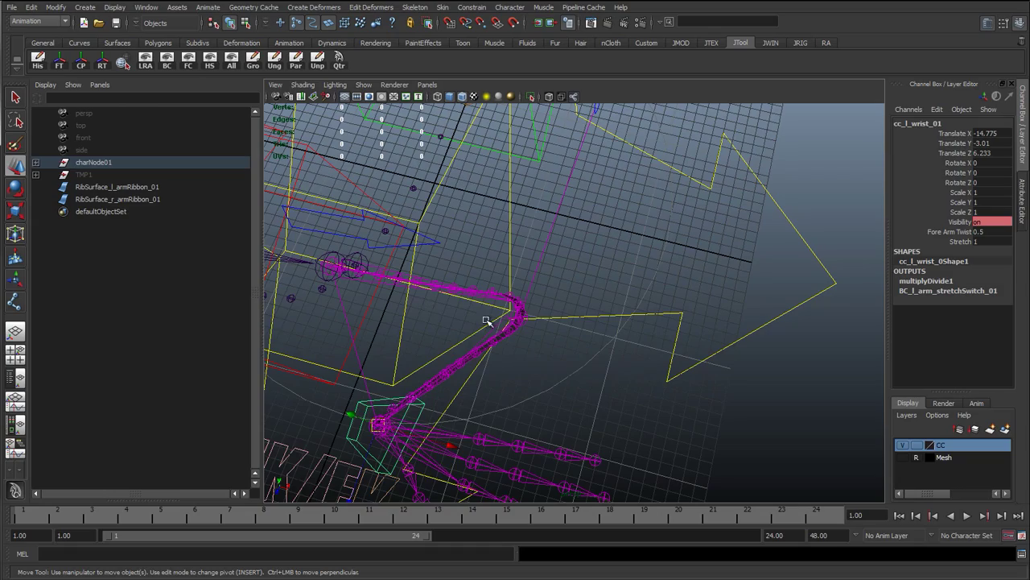
pyautogui.keyDown('alt'); pyautogui.moveTo(486, 321); pyautogui.dragTo(479, 295); pyautogui.keyUp('alt')
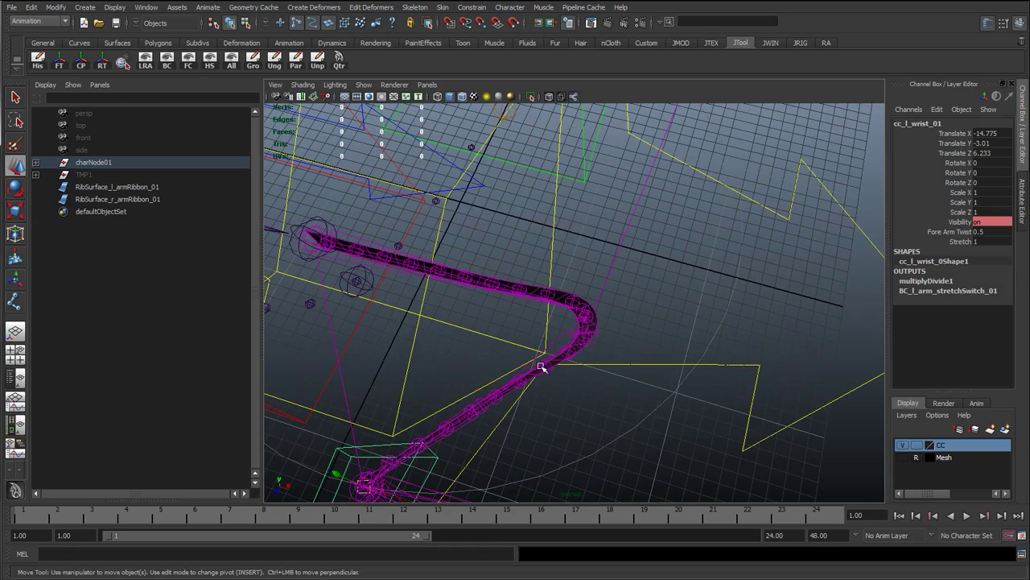
# Try two more folded arm poses with cc_l_wrist_01, inspect the ribbon's elbow bend, and undo the wrist moves
pyautogui.keyDown('alt'); pyautogui.moveTo(646, 372); pyautogui.dragTo(643, 334, button='middle'); pyautogui.keyUp('alt')
pyautogui.keyDown('alt'); pyautogui.moveTo(589, 330); pyautogui.dragTo(479, 373, button='right'); pyautogui.keyUp('alt')
pyautogui.moveTo(420, 401); pyautogui.dragTo(441, 310)
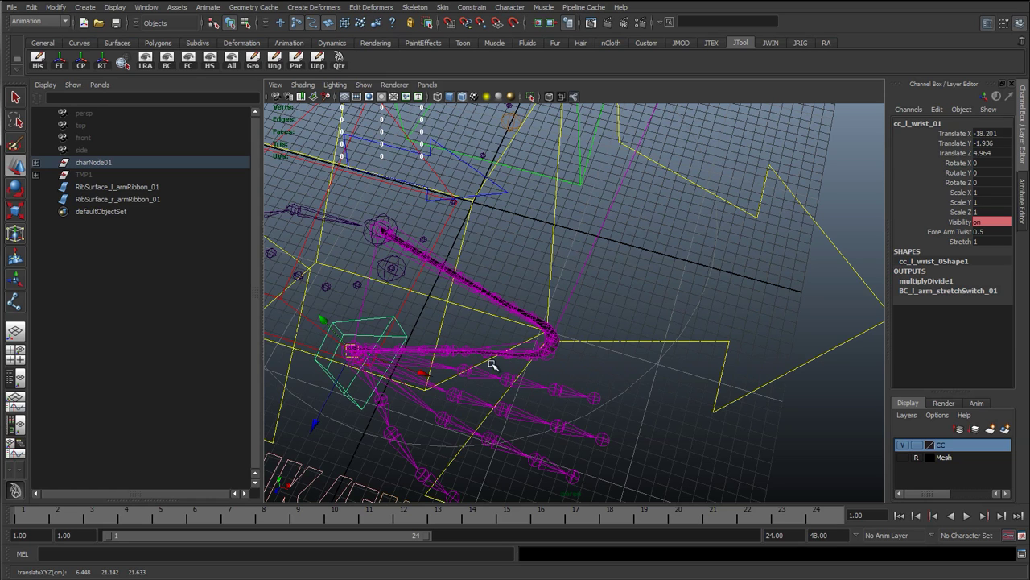
pyautogui.moveTo(360, 357); pyautogui.dragTo(409, 340)
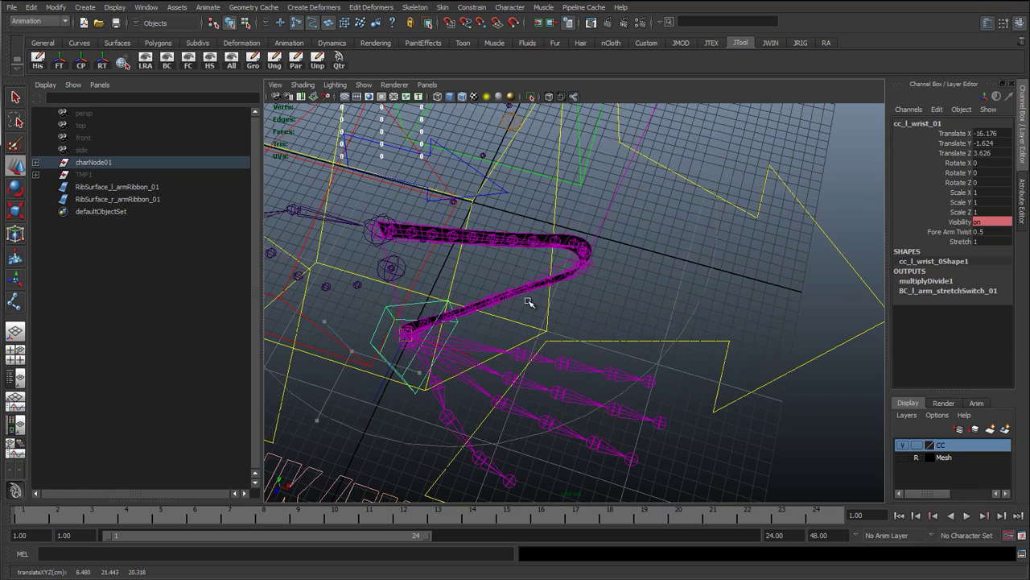
pyautogui.keyDown('alt'); pyautogui.moveTo(526, 321); pyautogui.dragTo(608, 300); pyautogui.keyUp('alt')
pyautogui.hotkey('ctrl', 'z')
pyautogui.hotkey('ctrl', 'z')
pyautogui.hotkey('ctrl', 'z')
# Pull cc_l_wrist_01 outward to test stretching the left arm ribbon, and undo the move
pyautogui.keyDown('alt'); pyautogui.moveTo(550, 345); pyautogui.dragTo(656, 306); pyautogui.keyUp('alt')
pyautogui.moveTo(776, 276); pyautogui.dragTo(1027, 264, button='middle')
pyautogui.hotkey('ctrl', 'z')
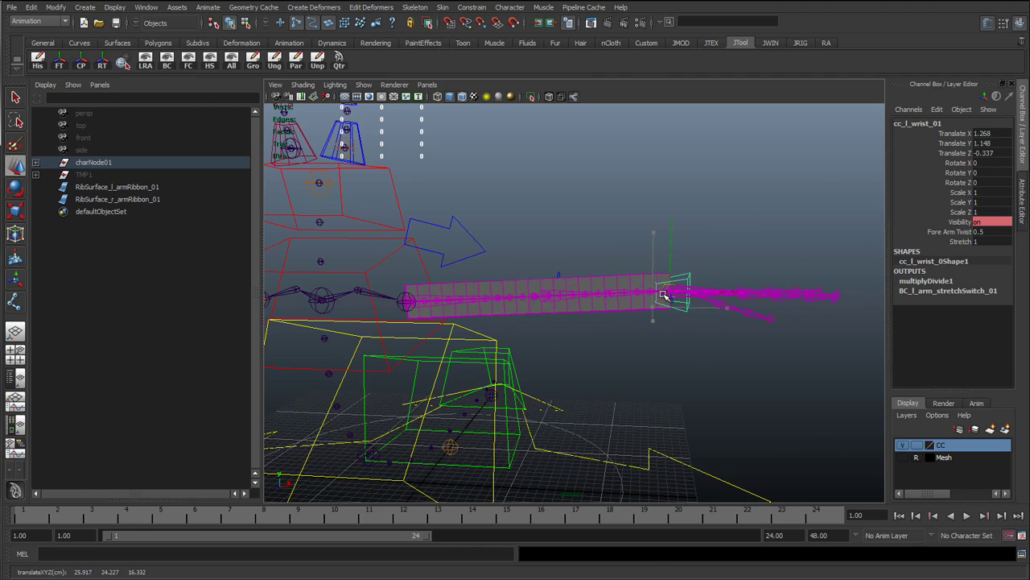
# Move cc_l_wrist_01 up and outward to about 24.3, 9.4, -6.7 and examine the ribbon and joints along the stretched arm
pyautogui.keyDown('alt'); pyautogui.moveTo(735, 362); pyautogui.dragTo(516, 384); pyautogui.keyUp('alt')
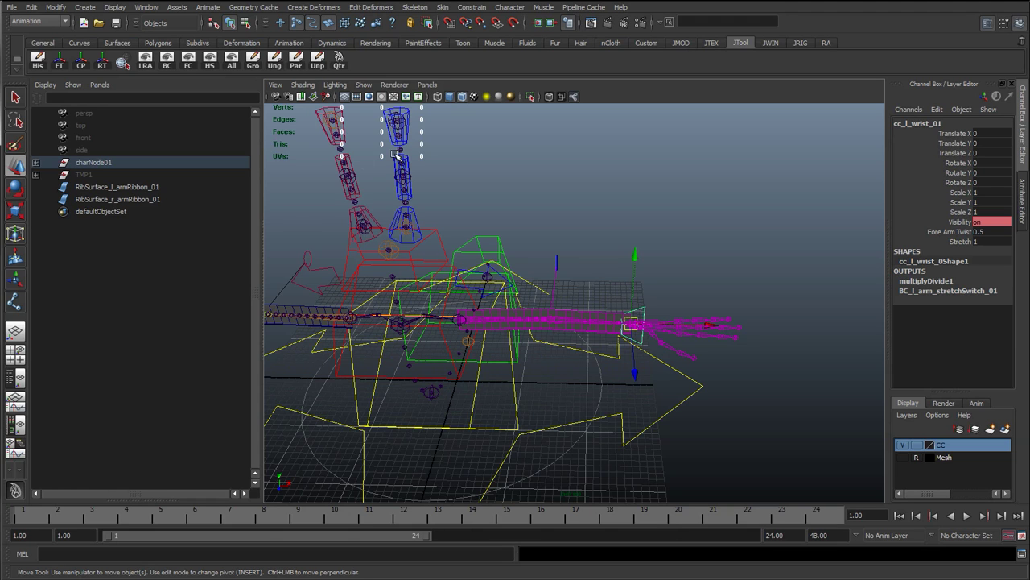
pyautogui.keyDown('alt'); pyautogui.moveTo(434, 338); pyautogui.dragTo(459, 304); pyautogui.keyUp('alt')
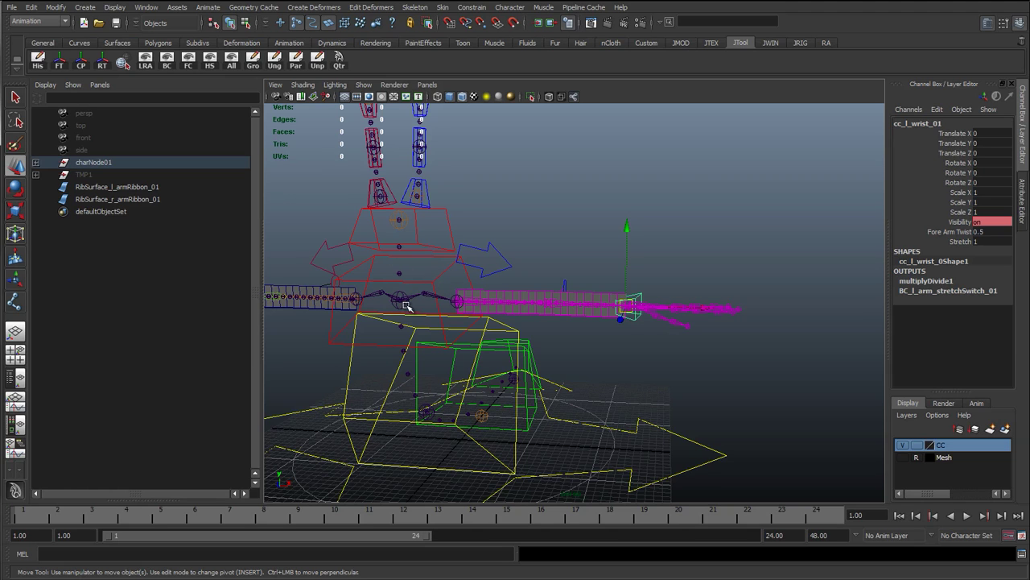
pyautogui.keyDown('alt'); pyautogui.moveTo(589, 324); pyautogui.dragTo(421, 336); pyautogui.keyUp('alt')
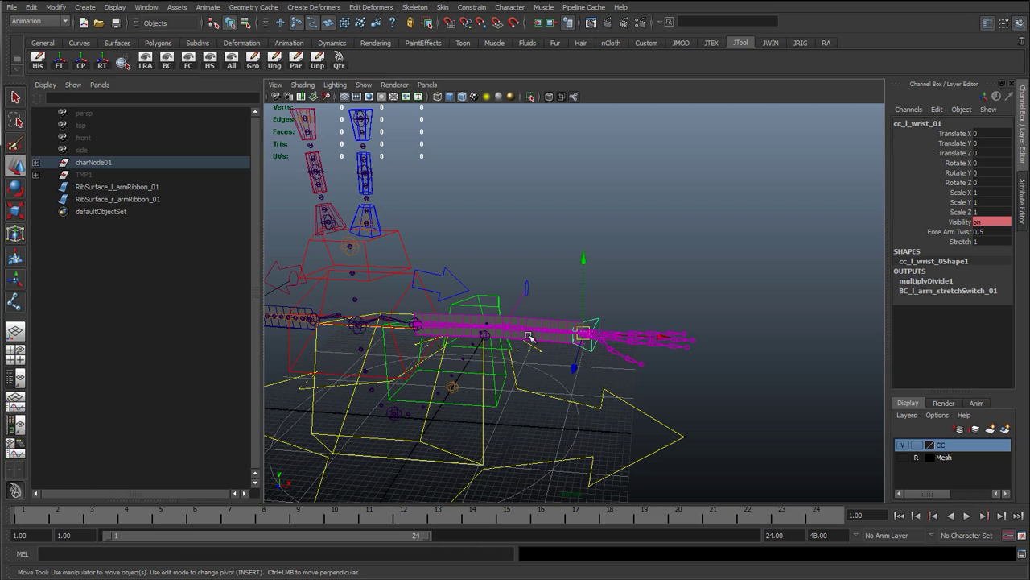
pyautogui.scroll(3, 486, 350)
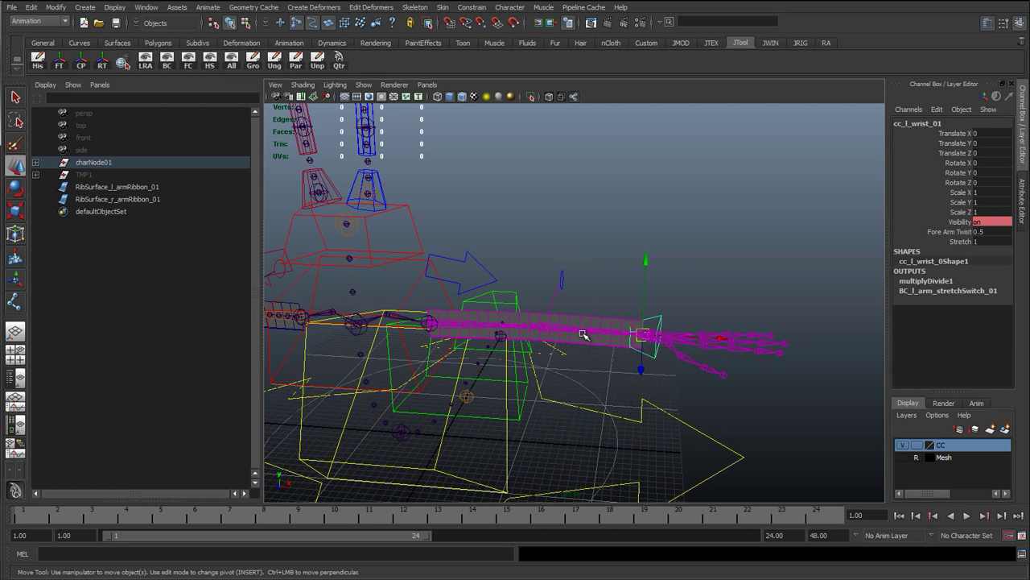
pyautogui.keyDown('alt'); pyautogui.moveTo(523, 313); pyautogui.dragTo(489, 308, button='middle'); pyautogui.keyUp('alt')
pyautogui.moveTo(579, 322); pyautogui.dragTo(875, 202)
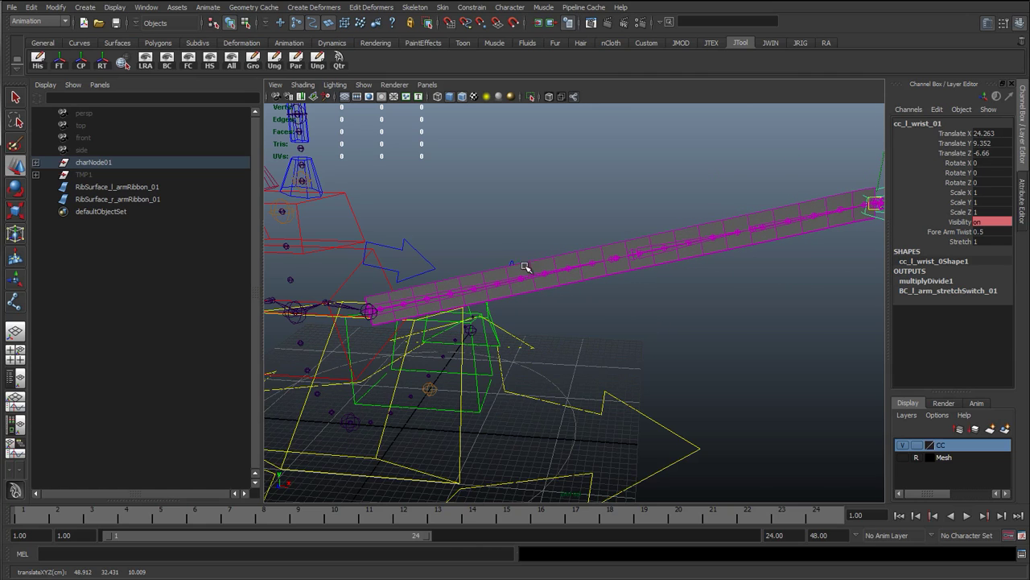
pyautogui.keyDown('alt'); pyautogui.moveTo(856, 223); pyautogui.dragTo(417, 333); pyautogui.keyUp('alt')
pyautogui.keyDown('alt'); pyautogui.moveTo(492, 321); pyautogui.dragTo(453, 351); pyautogui.keyUp('alt')
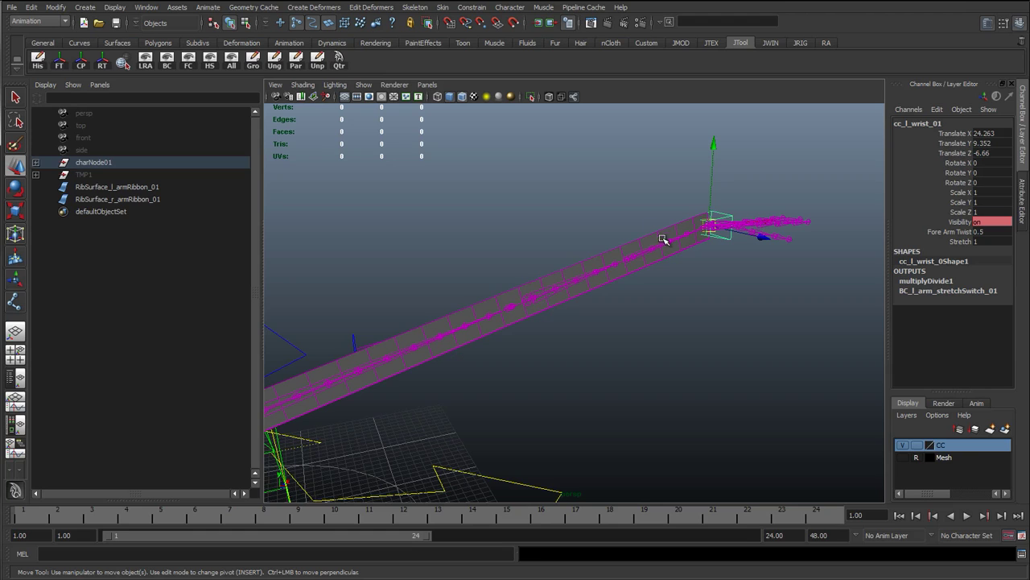
pyautogui.keyDown('alt'); pyautogui.moveTo(658, 303); pyautogui.dragTo(505, 322); pyautogui.keyUp('alt')
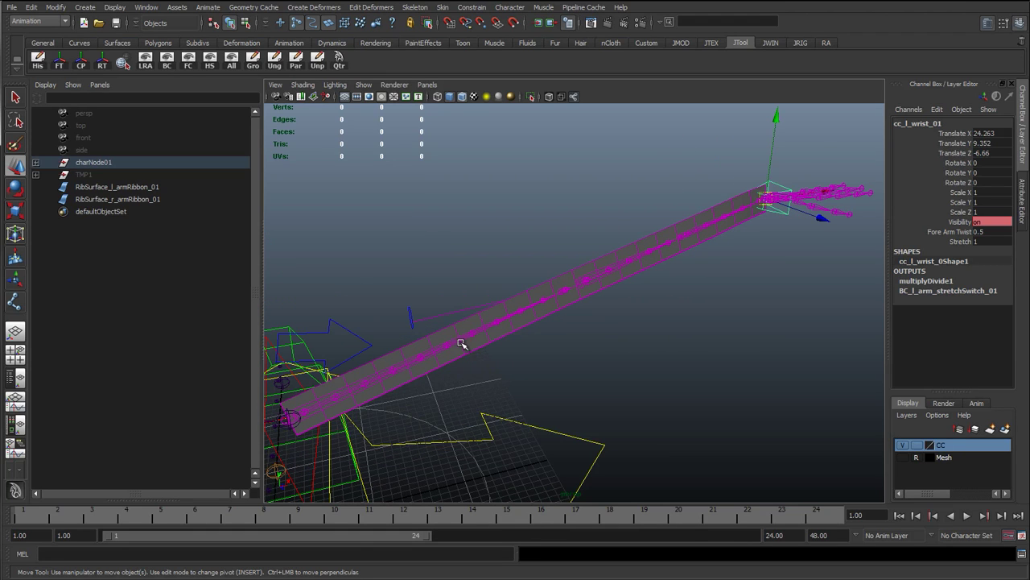
pyautogui.scroll(-5, 538, 377)
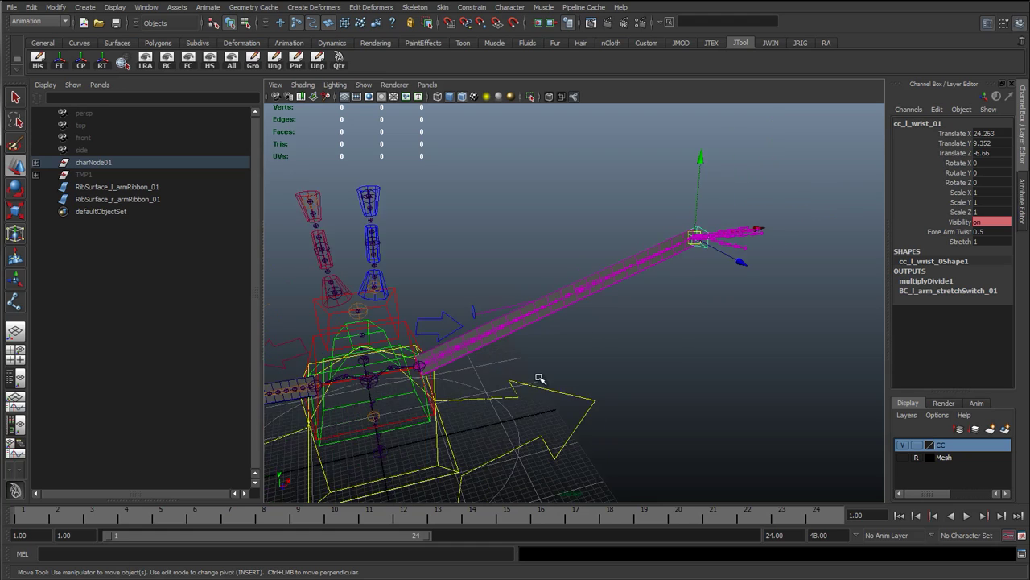
pyautogui.keyDown('alt'); pyautogui.moveTo(538, 378); pyautogui.dragTo(559, 354); pyautogui.keyUp('alt')
# Stretch the left arm farther by moving cc_l_wrist_01 to about 44.7, -0.5, -6.2, and try rotating it about 10 degrees in Y
pyautogui.moveTo(705, 281); pyautogui.dragTo(855, 369)
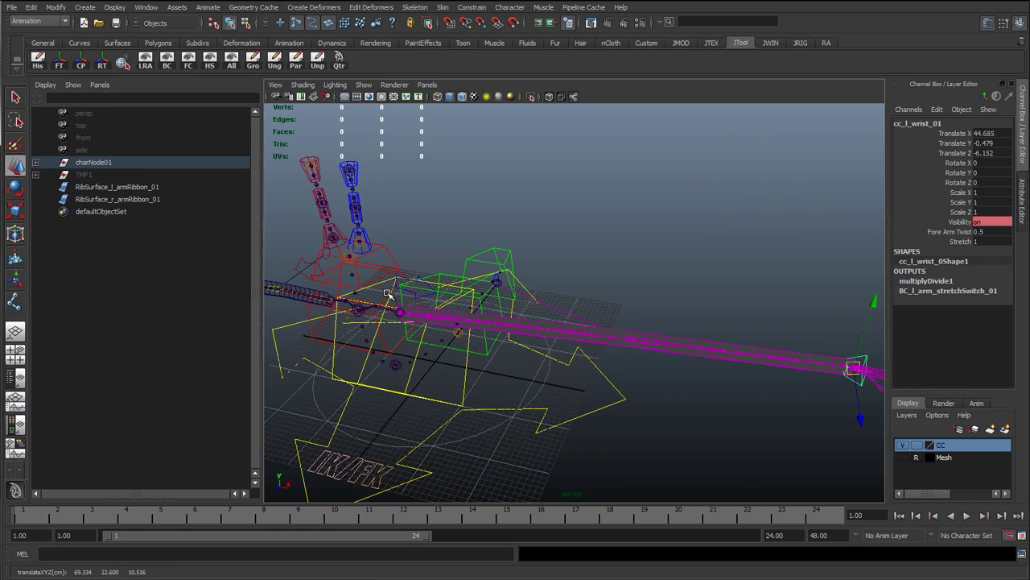
pyautogui.keyDown('alt'); pyautogui.moveTo(632, 368); pyautogui.dragTo(683, 336); pyautogui.keyUp('alt')
pyautogui.press('e')
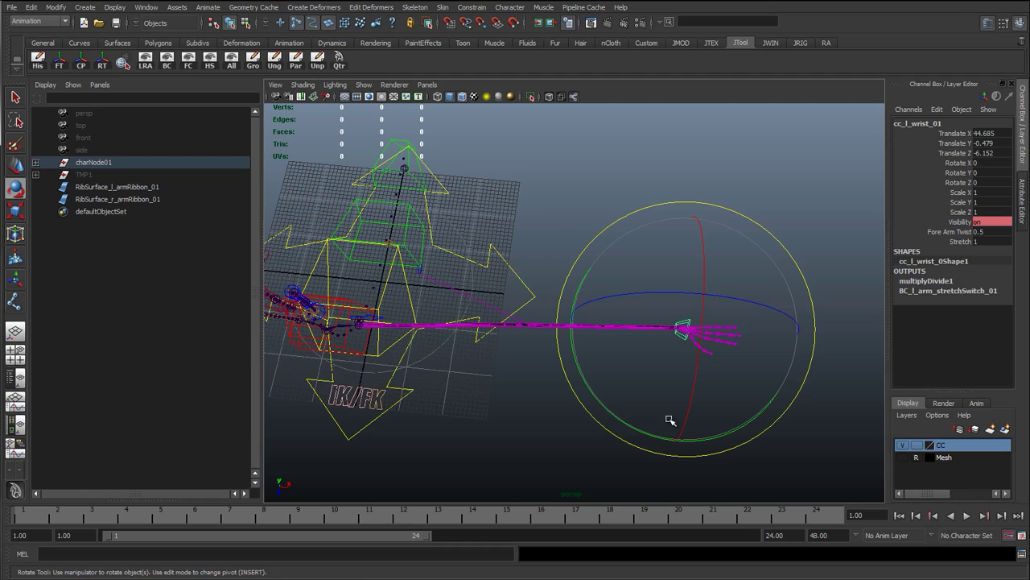
pyautogui.moveTo(648, 431); pyautogui.dragTo(686, 380)
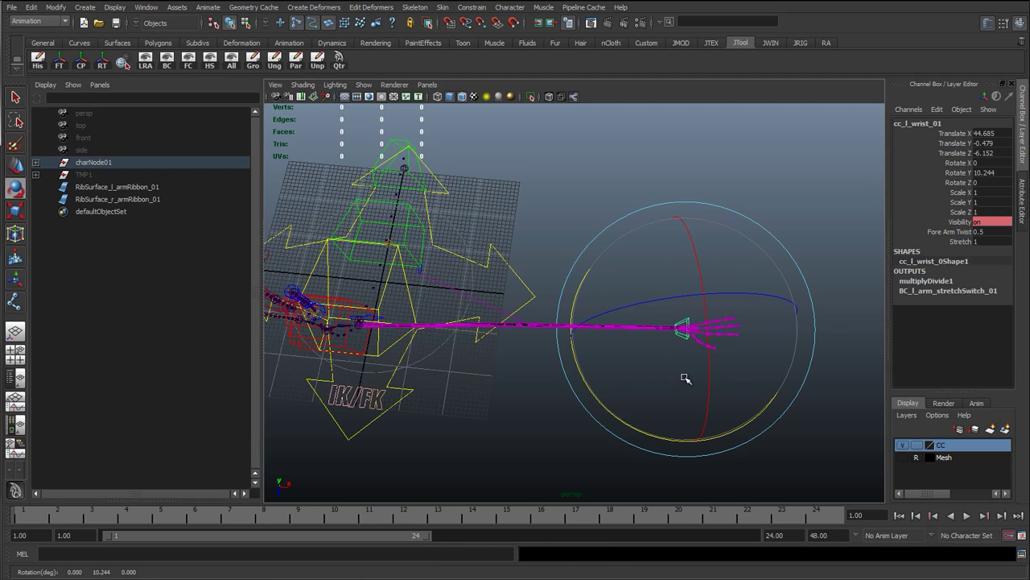
pyautogui.hotkey('ctrl', 'z')
# Bring cc_l_wrist_01 back toward the body and reset its Translate X, Y and Z to 0
pyautogui.press('w')
pyautogui.moveTo(684, 330); pyautogui.dragTo(488, 332)
pyautogui.moveTo(979, 153); pyautogui.dragTo(984, 134)
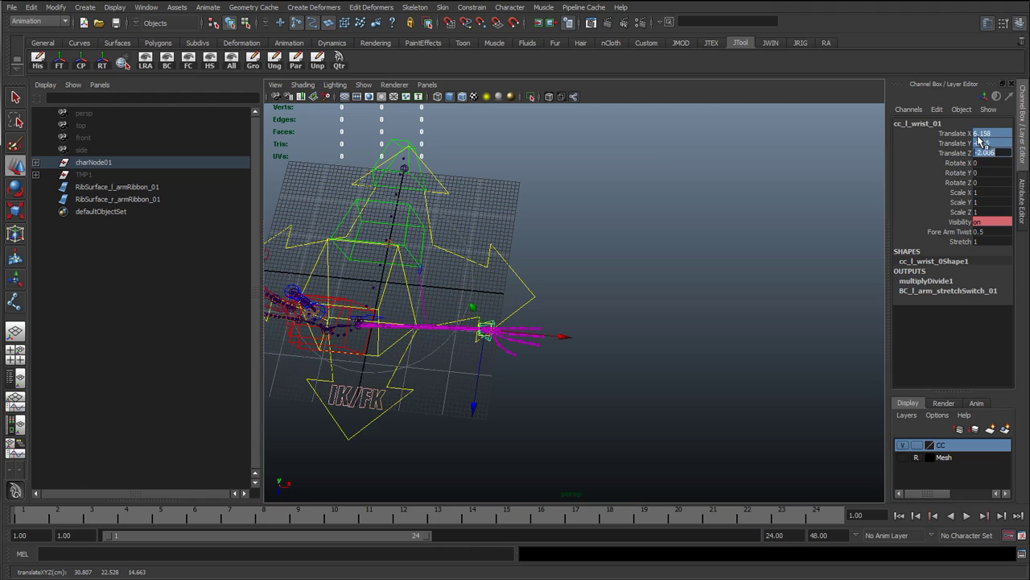
pyautogui.write('0')
pyautogui.press('Return')
# Set L Arm IKFK to 1 on cc_global_IKFK_01
pyautogui.scroll(3, 396, 342)
pyautogui.keyDown('alt'); pyautogui.moveTo(392, 349); pyautogui.dragTo(527, 314); pyautogui.keyUp('alt')
pyautogui.keyDown('alt'); pyautogui.moveTo(286, 420); pyautogui.dragTo(483, 338, button='middle'); pyautogui.keyUp('alt')
pyautogui.click(456, 400)
pyautogui.click(420, 430)
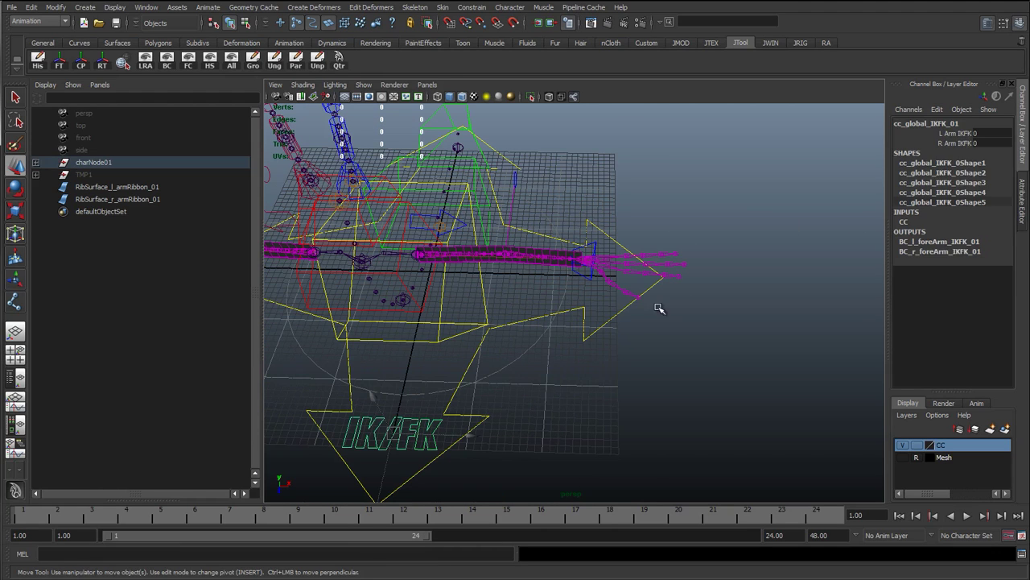
pyautogui.click(966, 134)
pyautogui.moveTo(563, 233); pyautogui.dragTo(646, 233, button='middle')
# Try rotating the left forearm FK control cc_l_foreArmFK_01 to test the ribbon's elbow bend, and undo the rotation
pyautogui.scroll(3, 421, 251)
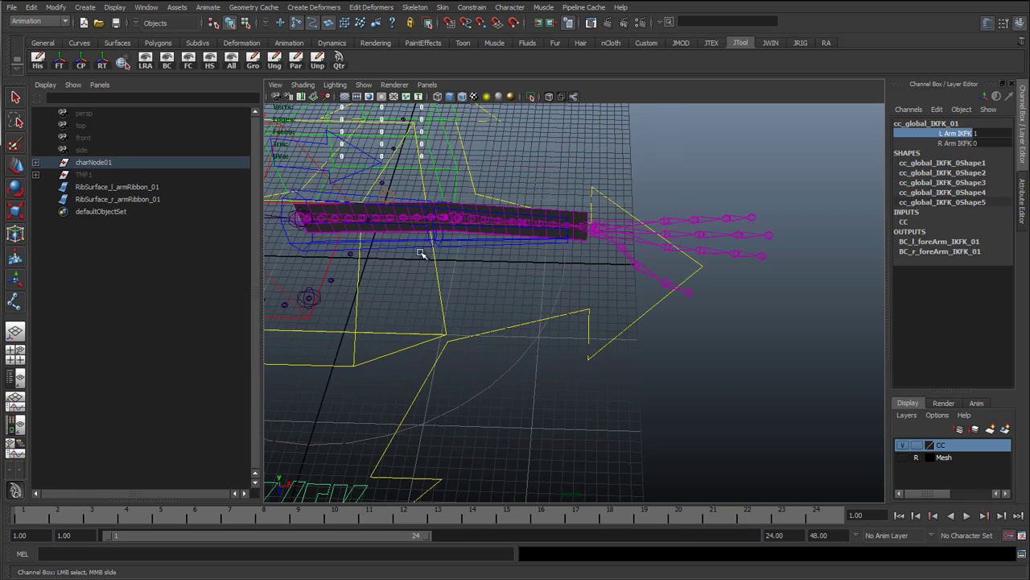
pyautogui.click(435, 243)
pyautogui.press('w')
pyautogui.click(497, 243)
pyautogui.press('e')
pyautogui.keyDown('alt'); pyautogui.moveTo(483, 239); pyautogui.dragTo(602, 286, button='middle'); pyautogui.keyUp('alt')
pyautogui.click(591, 272)
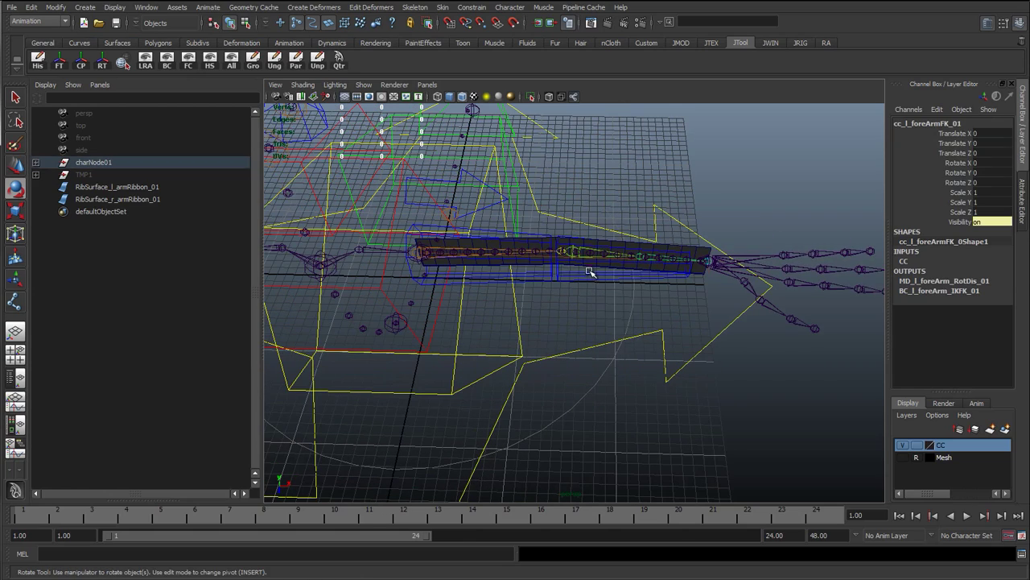
pyautogui.moveTo(607, 333); pyautogui.dragTo(642, 307)
pyautogui.hotkey('ctrl', 'z')
pyautogui.keyDown('alt'); pyautogui.moveTo(506, 309); pyautogui.dragTo(499, 218); pyautogui.keyUp('alt')
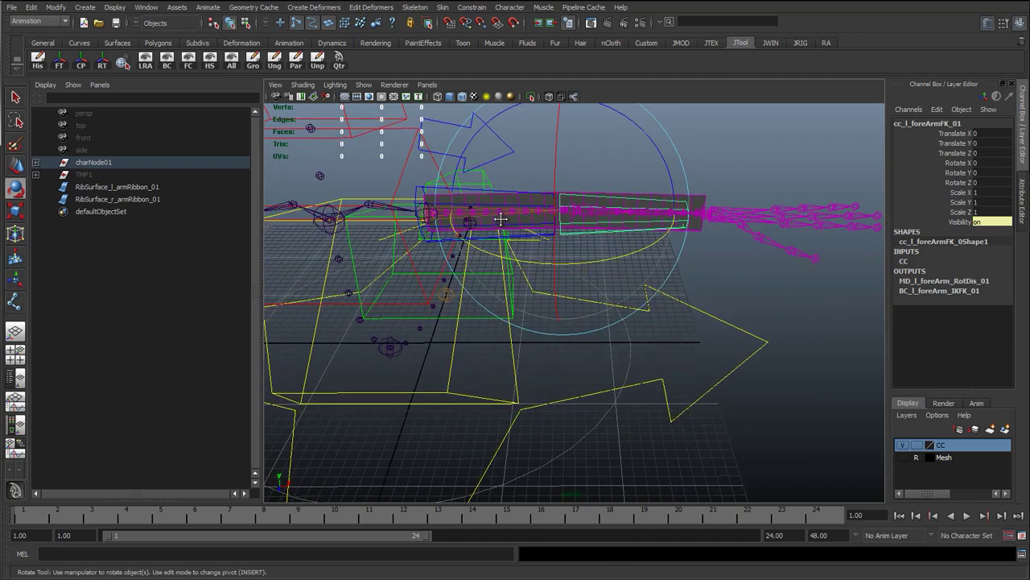
# Try rotating the left clavicle control cc_l_clav_01 about 23 degrees in Z to test the ribbon, and undo the rotation
pyautogui.keyDown('alt'); pyautogui.moveTo(560, 194); pyautogui.dragTo(586, 265, button='middle'); pyautogui.keyUp('alt')
pyautogui.moveTo(620, 190); pyautogui.dragTo(652, 267)
pyautogui.keyDown('alt'); pyautogui.moveTo(652, 267); pyautogui.dragTo(650, 219, button='middle'); pyautogui.keyUp('alt')
pyautogui.keyDown('alt'); pyautogui.moveTo(651, 219); pyautogui.dragTo(535, 292); pyautogui.keyUp('alt')
pyautogui.click(441, 221)
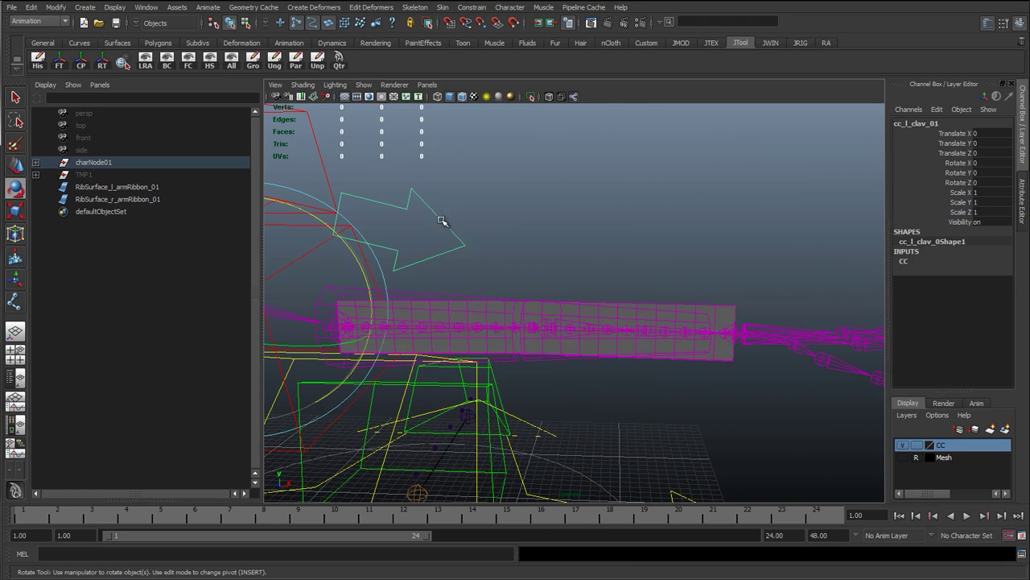
pyautogui.moveTo(366, 277); pyautogui.dragTo(518, 281)
pyautogui.hotkey('ctrl', 'z')
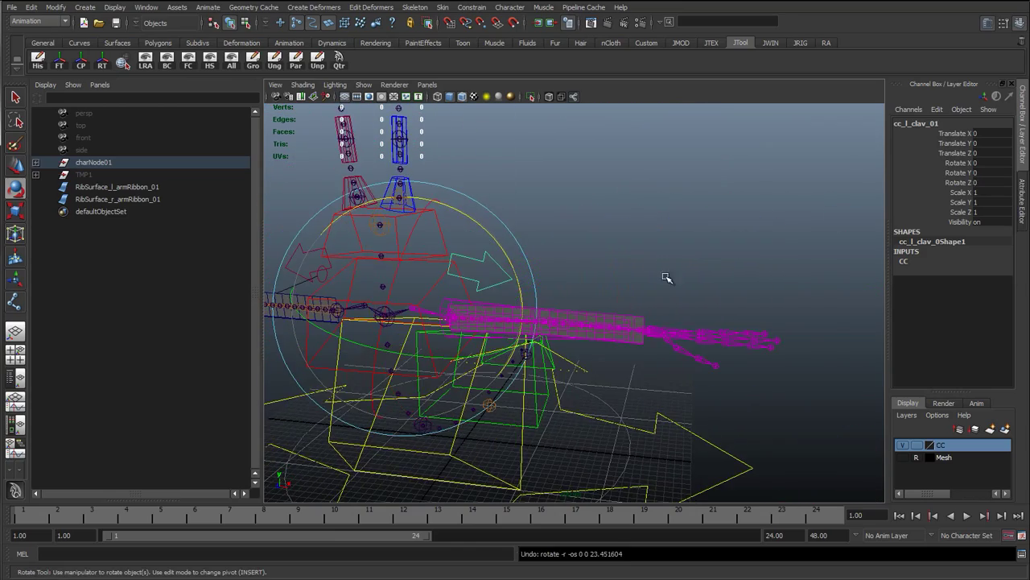
# Switch the left arm back to IK with the L Arm IKFK attribute on cc_global_IKFK_01
pyautogui.keyDown('alt'); pyautogui.moveTo(667, 281); pyautogui.dragTo(590, 322); pyautogui.keyUp('alt')
pyautogui.keyDown('alt'); pyautogui.moveTo(565, 378); pyautogui.dragTo(467, 426); pyautogui.keyUp('alt')
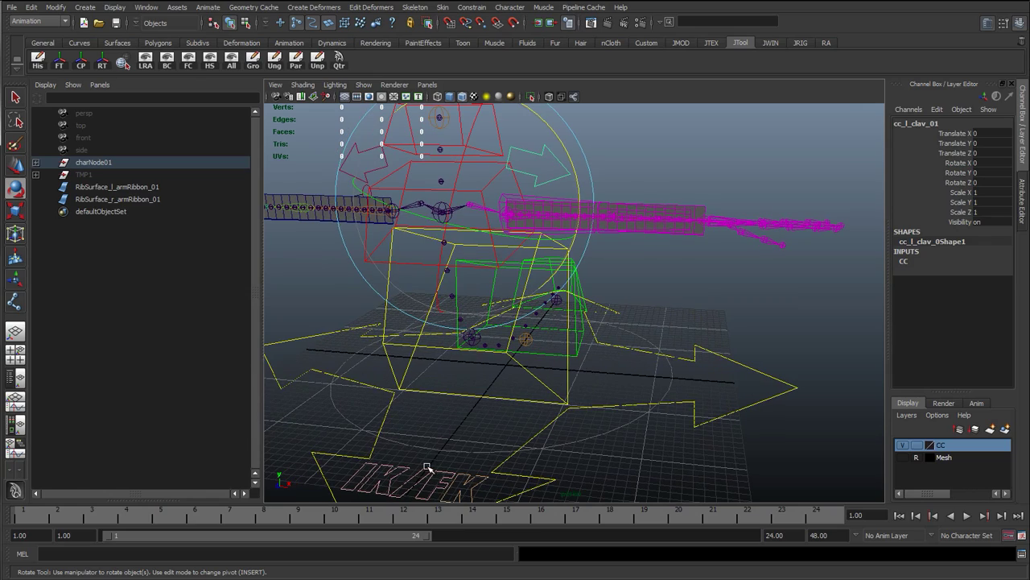
pyautogui.click(467, 434)
pyautogui.click(965, 125)
pyautogui.click(962, 134)
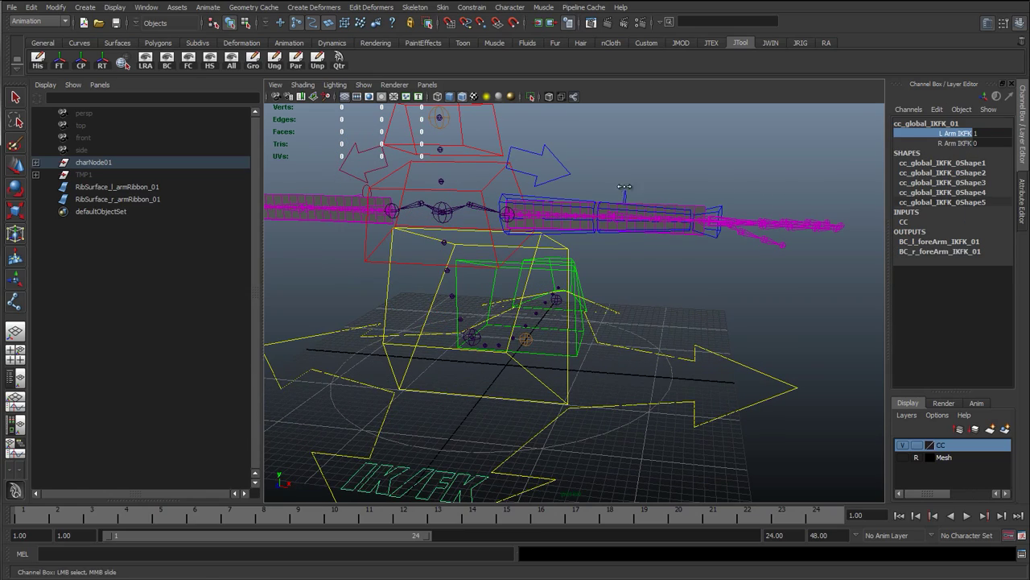
pyautogui.moveTo(625, 190); pyautogui.dragTo(575, 201, button='middle')
# Locate the left shoulder joint jtBn_l_shoulder_01 in the joint hierarchy and rename it as jtDrv_l_shoulder_01
pyautogui.keyDown('alt'); pyautogui.moveTo(575, 202); pyautogui.dragTo(582, 282); pyautogui.keyUp('alt')
pyautogui.click(645, 206)
pyautogui.keyDown('alt'); pyautogui.moveTo(648, 211); pyautogui.dragTo(425, 250); pyautogui.keyUp('alt')
pyautogui.press('q')
pyautogui.click(472, 221)
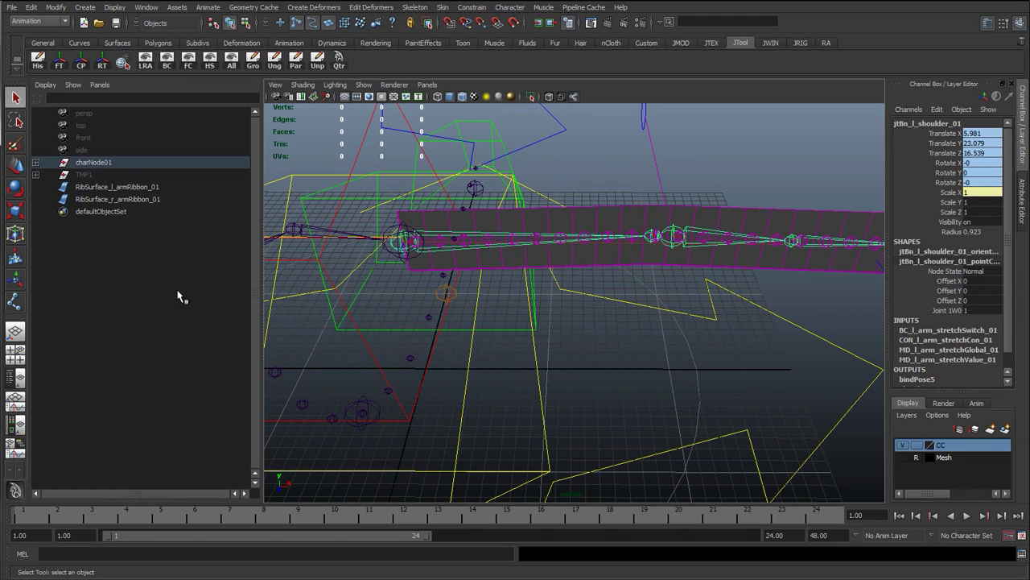
pyautogui.press('f')
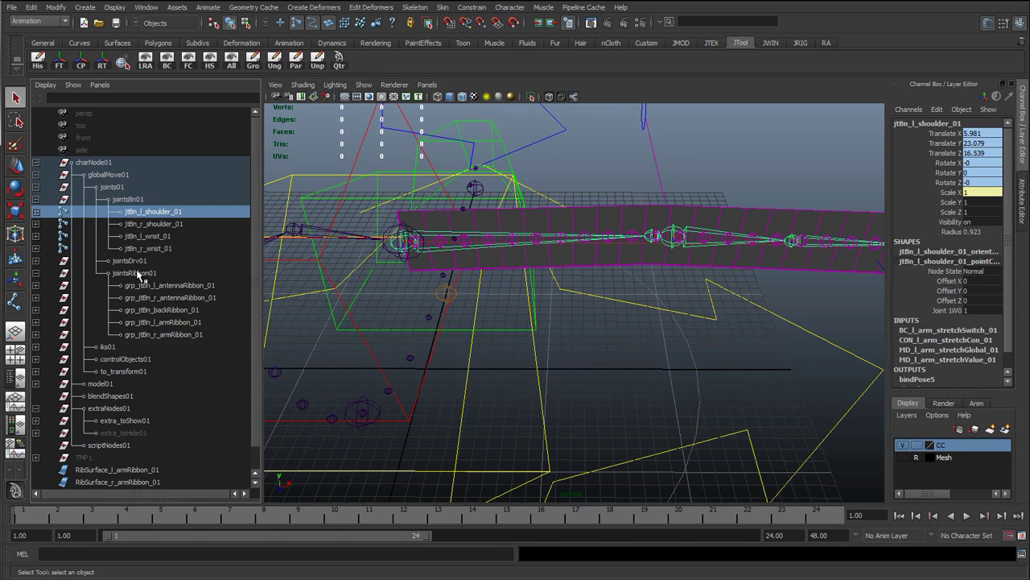
pyautogui.click(36, 212)
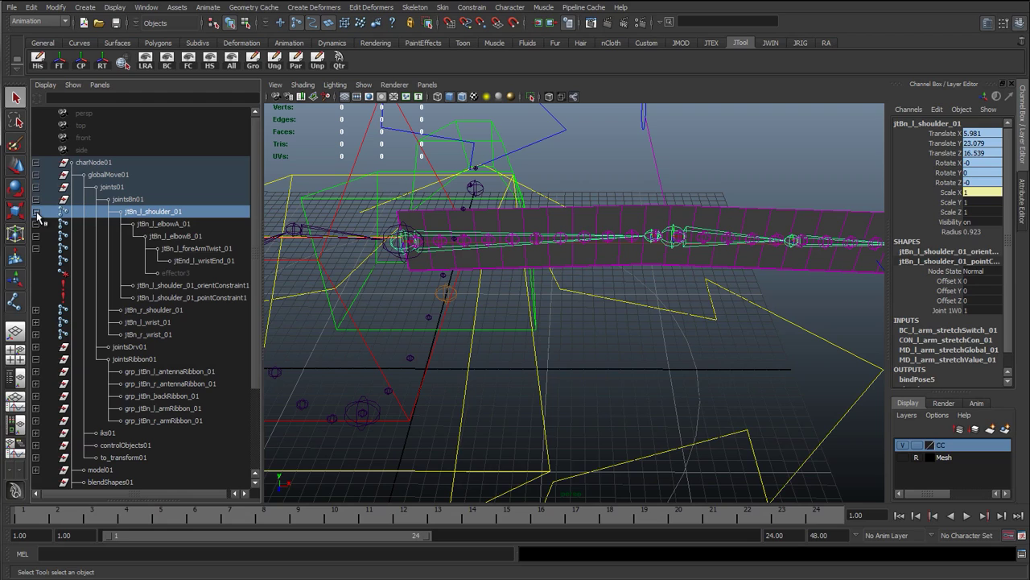
pyautogui.doubleClick(145, 212)
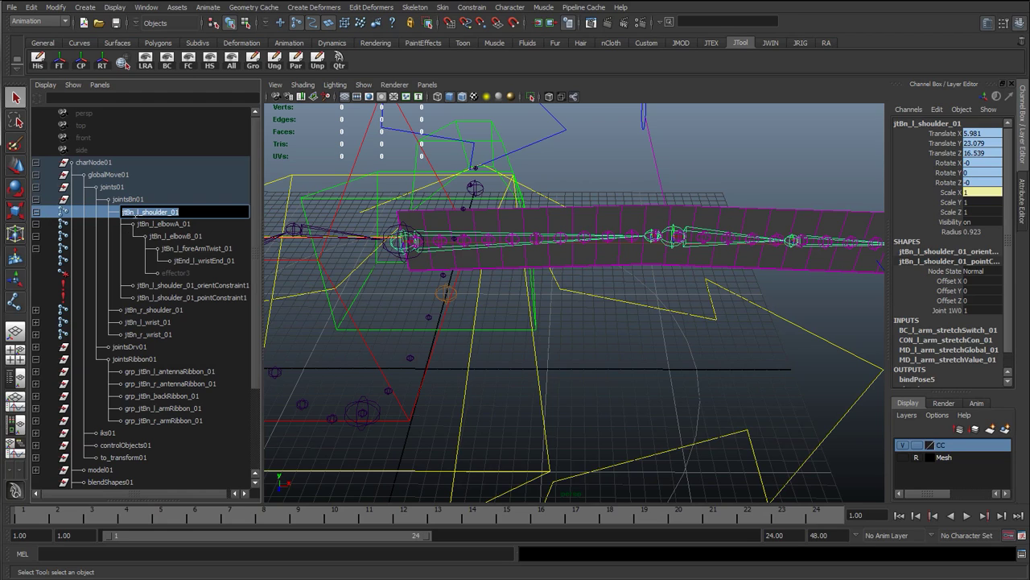
pyautogui.click(129, 212)
pyautogui.write('Drv')
pyautogui.press('Return')
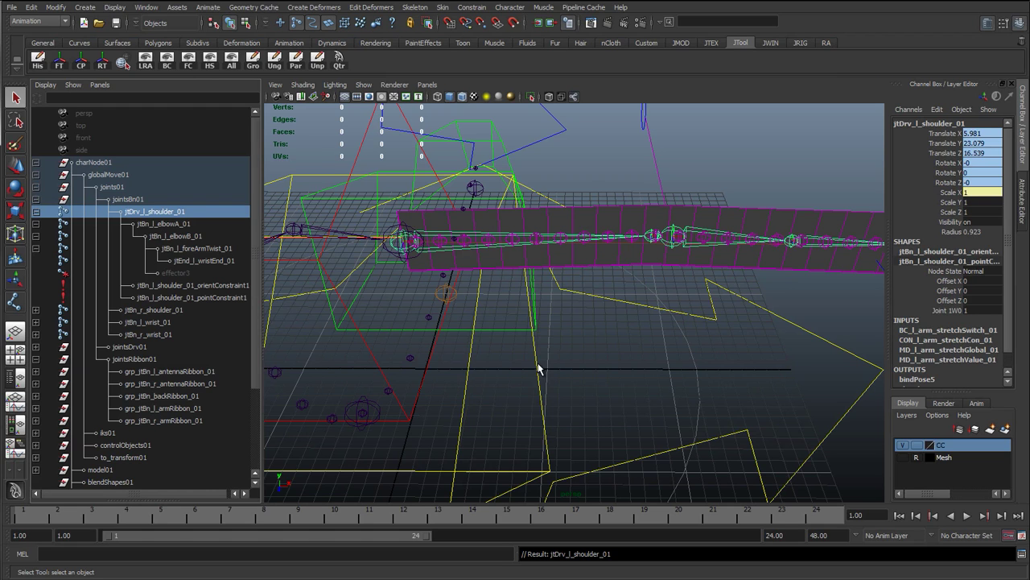
# Rename the left arm joint jtBn_l_elbowA_01 as jtDrv_l_elbowA_01
pyautogui.keyDown('alt'); pyautogui.moveTo(503, 119); pyautogui.dragTo(580, 263); pyautogui.keyUp('alt')
pyautogui.click(614, 251)
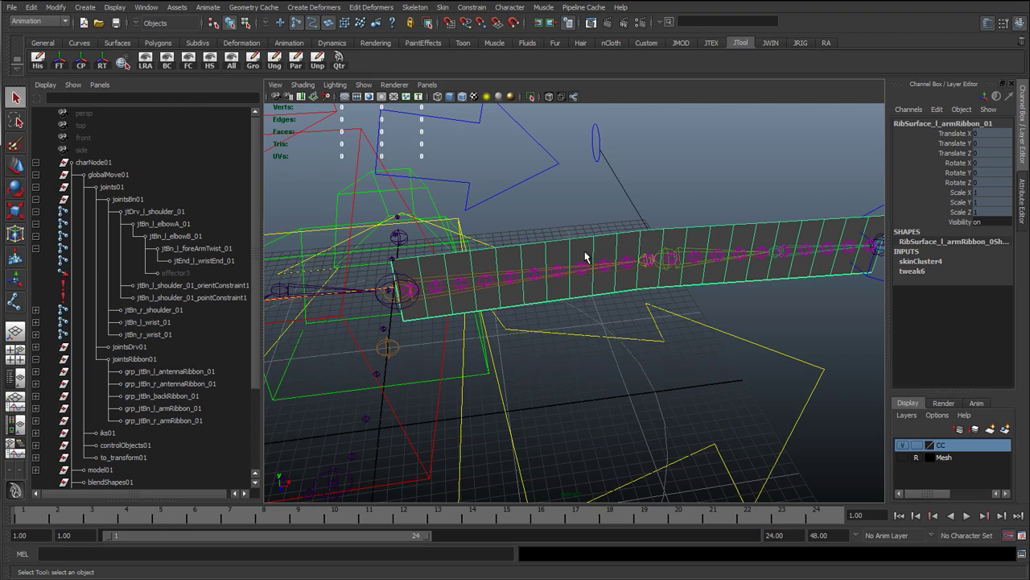
pyautogui.click(533, 279)
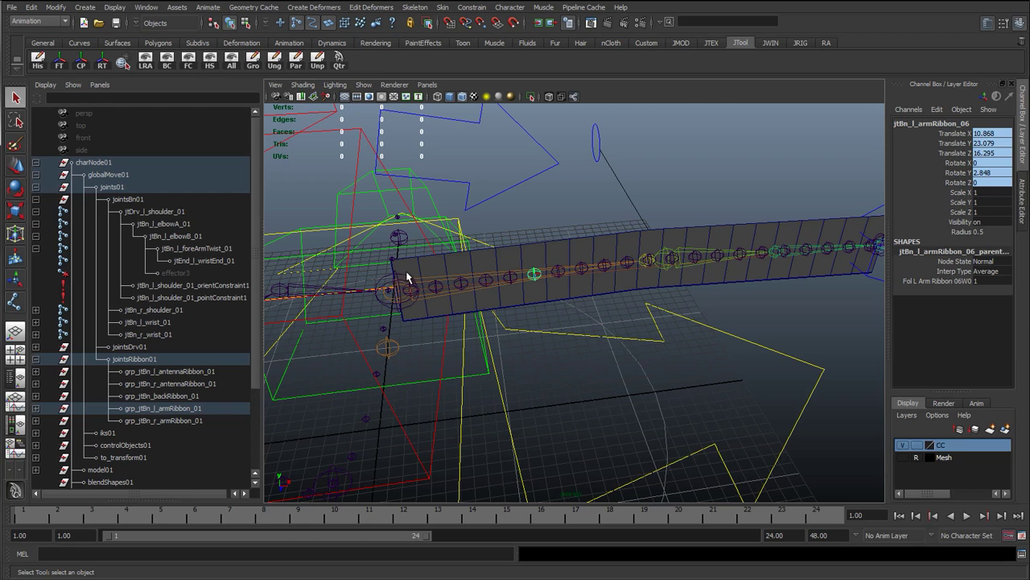
pyautogui.click(435, 277)
pyautogui.keyDown('alt'); pyautogui.moveTo(424, 281); pyautogui.dragTo(481, 303); pyautogui.keyUp('alt')
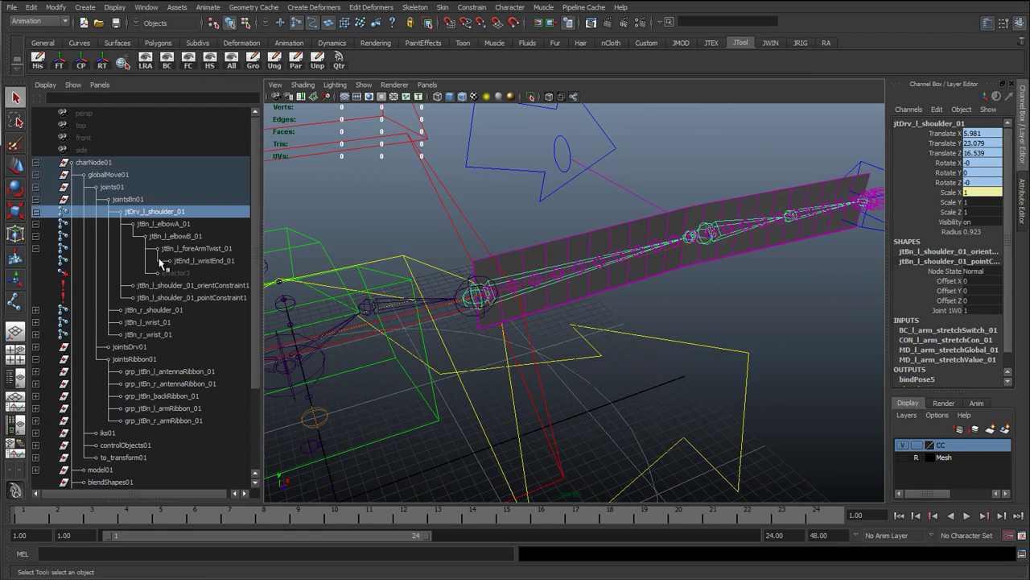
pyautogui.doubleClick(150, 226)
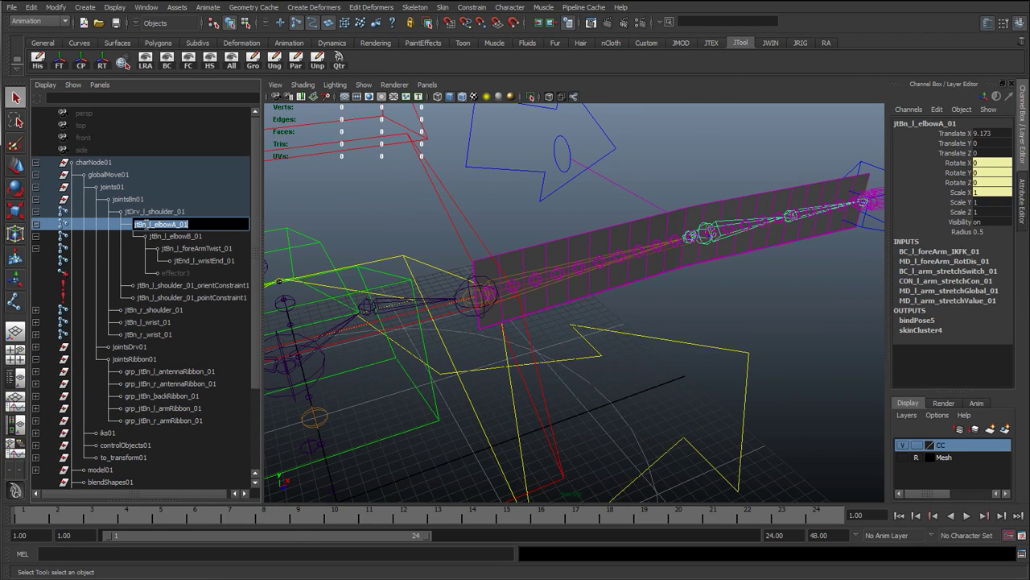
pyautogui.click(143, 226)
pyautogui.press('Delete')
pyautogui.press('Delete')
pyautogui.write('Drv')
pyautogui.press('Return')
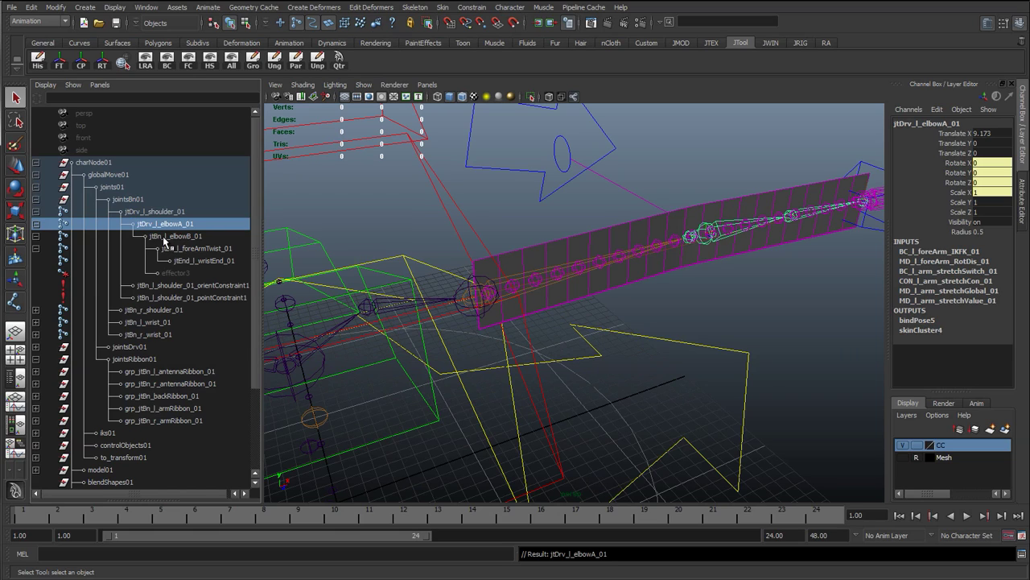
# Rename the left arm joint jtBn_l_elbowB_01 as jtDrv_l_elbowB_01
pyautogui.click(169, 237)
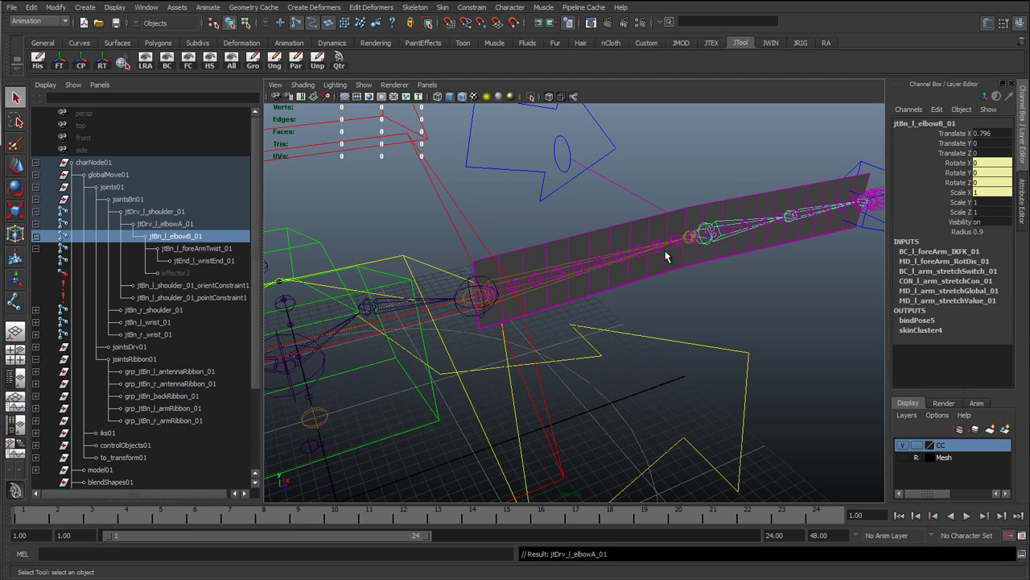
pyautogui.keyDown('alt'); pyautogui.moveTo(665, 256); pyautogui.dragTo(598, 266, button='middle'); pyautogui.keyUp('alt')
pyautogui.doubleClick(170, 238)
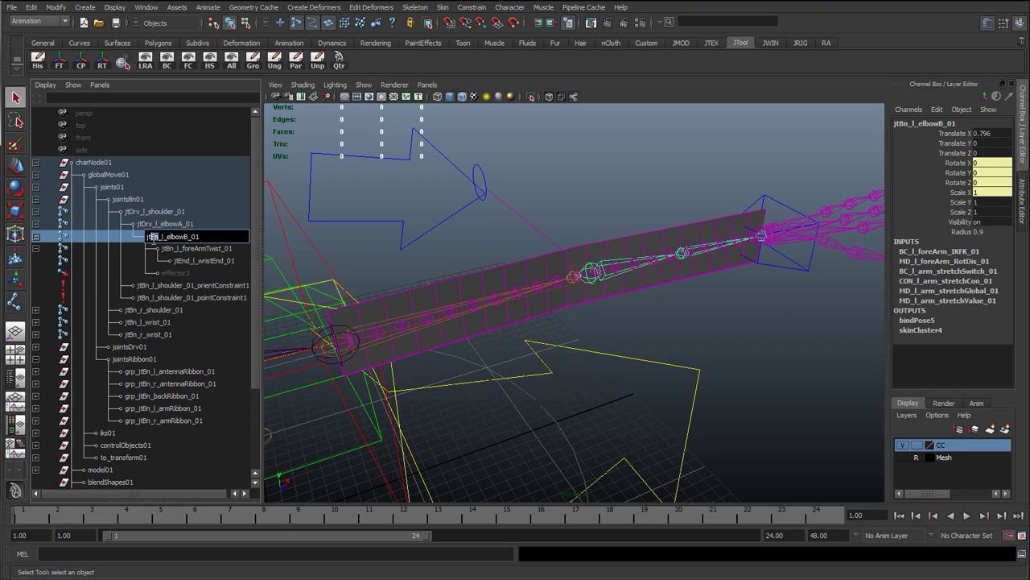
pyautogui.write('Drv')
pyautogui.press('Return')
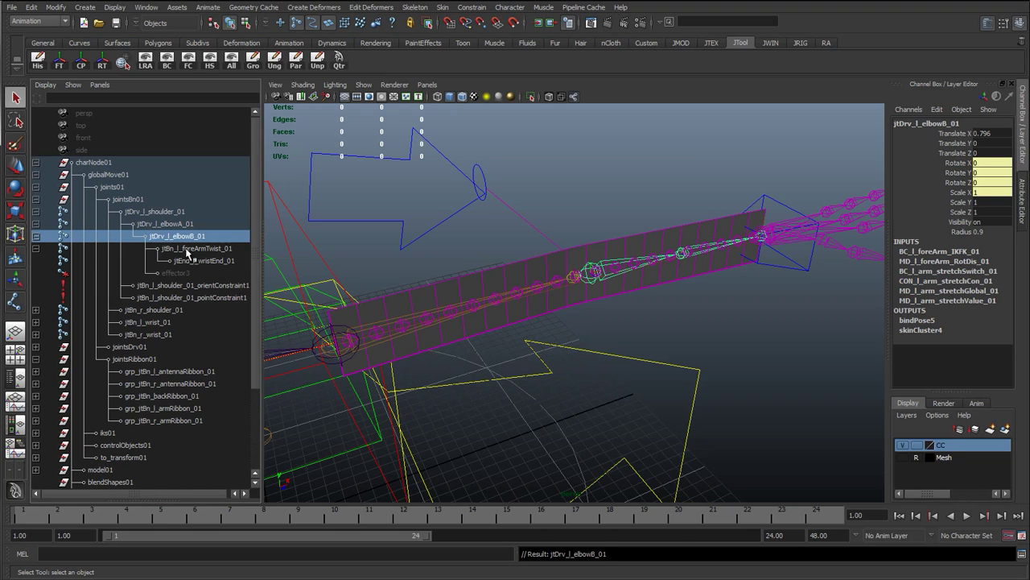
# Rename jtBn_l_foreArmTwist_01 as jtDrv_l_foreArmTwist_01 and collapse the left shoulder's joint hierarchy
pyautogui.doubleClick(173, 250)
pyautogui.click(170, 251)
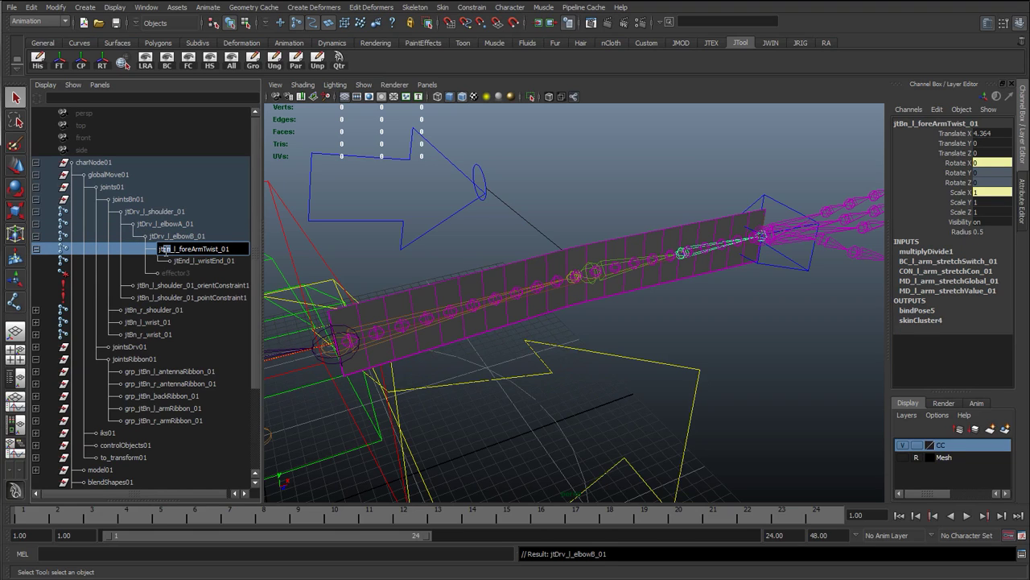
pyautogui.write('Drv')
pyautogui.press('Return')
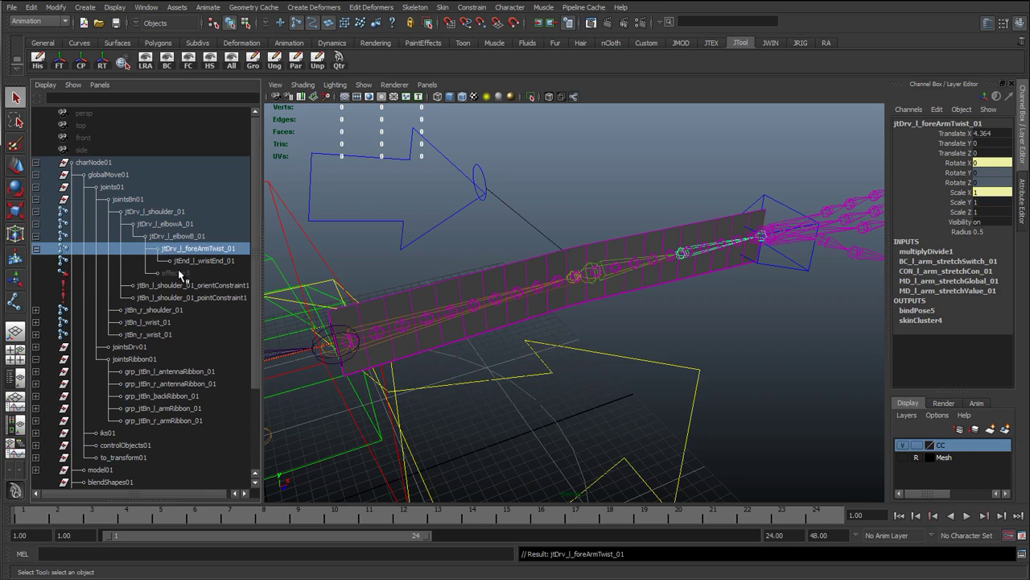
pyautogui.click(186, 262)
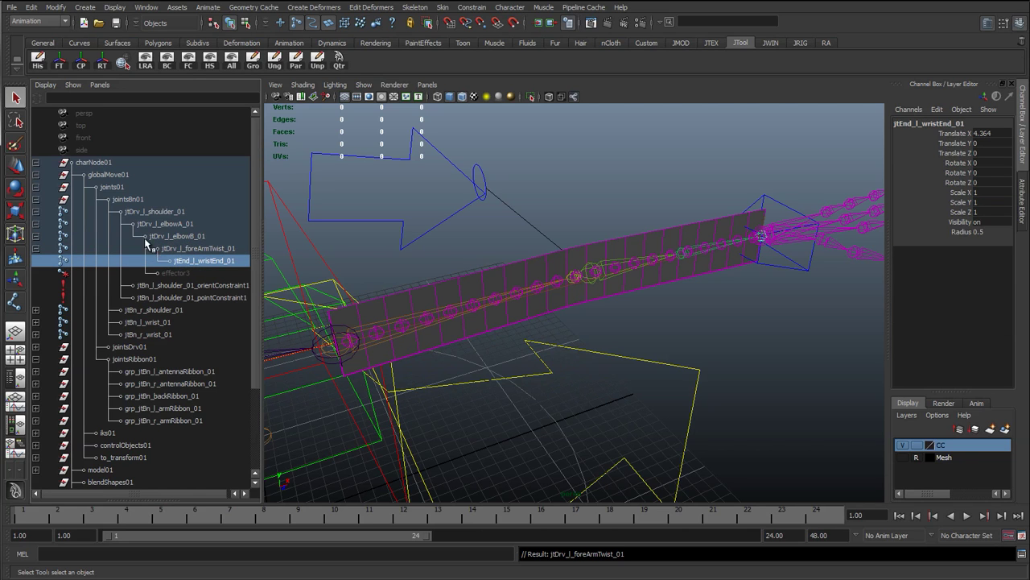
pyautogui.click(151, 213)
pyautogui.click(35, 211)
pyautogui.press('f')
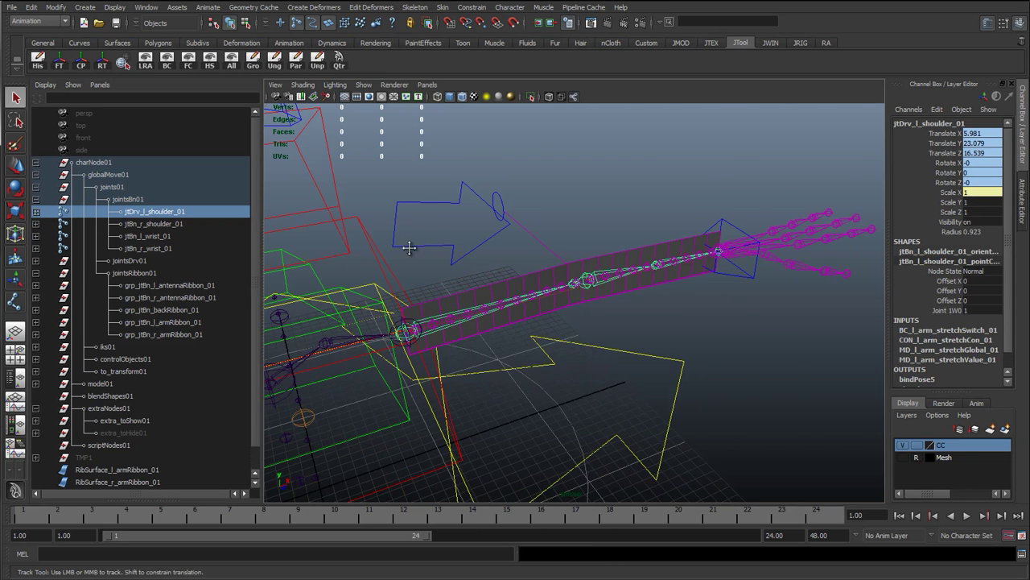
# Select the right shoulder joint jtBn_r_shoulder_01, expand its hierarchy, and rename it as jtDrv_r_shoulder_01
pyautogui.keyDown('alt'); pyautogui.moveTo(348, 314); pyautogui.dragTo(503, 257, button='middle'); pyautogui.keyUp('alt')
pyautogui.click(518, 248)
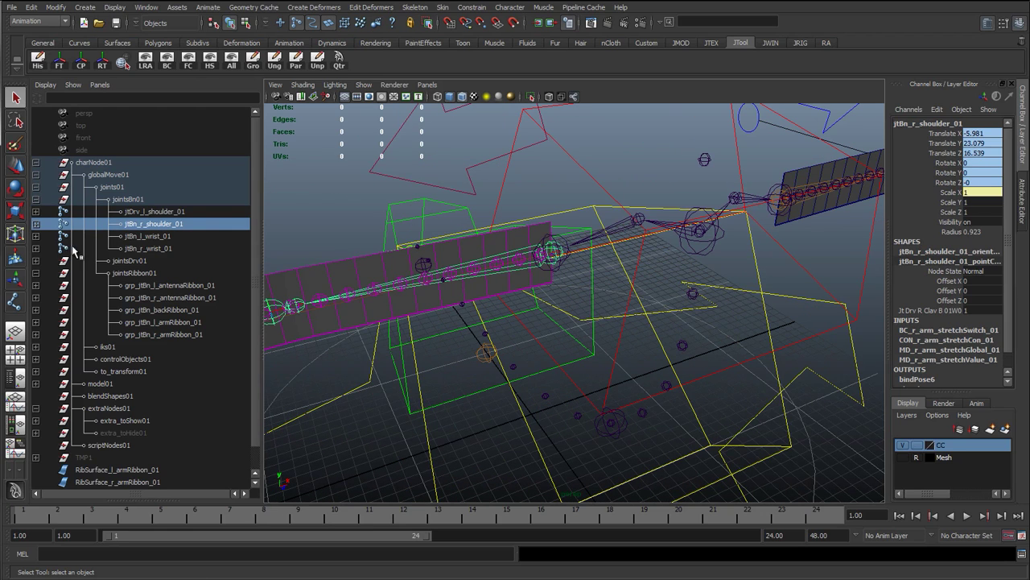
pyautogui.click(35, 224)
pyautogui.doubleClick(149, 225)
pyautogui.click(129, 225)
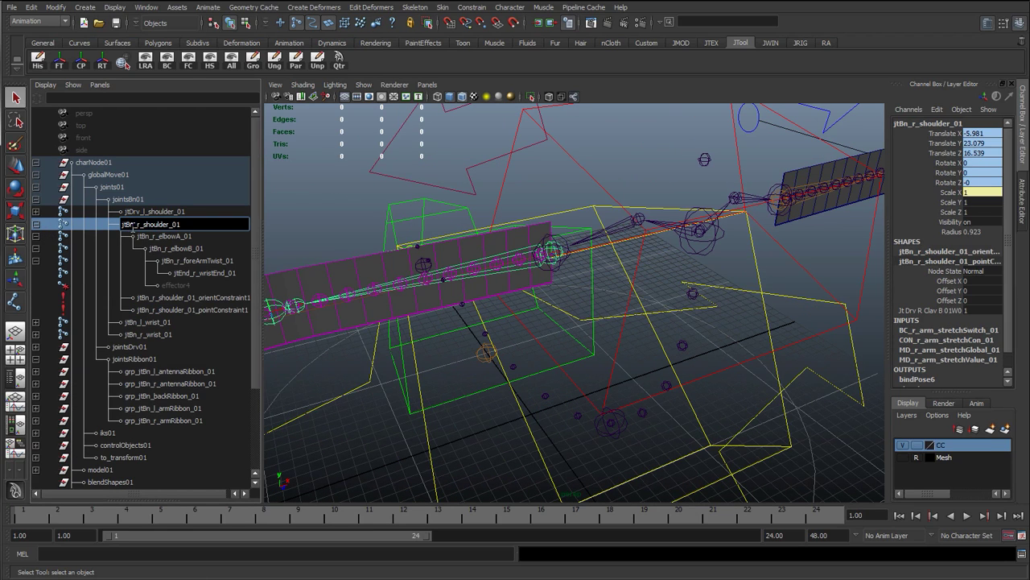
pyautogui.press('Delete')
pyautogui.press('Delete')
pyautogui.write('Drv')
pyautogui.press('Return')
# Rename the right arm joint jtBn_r_elbowA_01 as jtDrv_r_elbowA_01
pyautogui.doubleClick(156, 236)
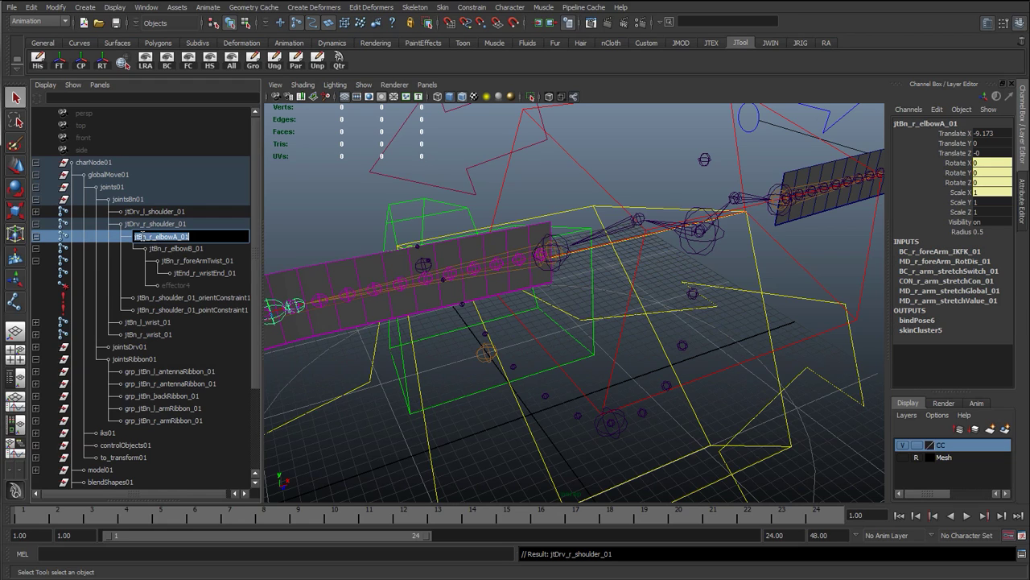
pyautogui.click(140, 237)
pyautogui.press('Delete')
pyautogui.press('Delete')
pyautogui.write('Drv')
pyautogui.press('Return')
# Rename the right arm joint jtBn_r_elbowB_01 as jtDrv_r_elbowB_01
pyautogui.click(156, 249)
pyautogui.doubleClick(154, 248)
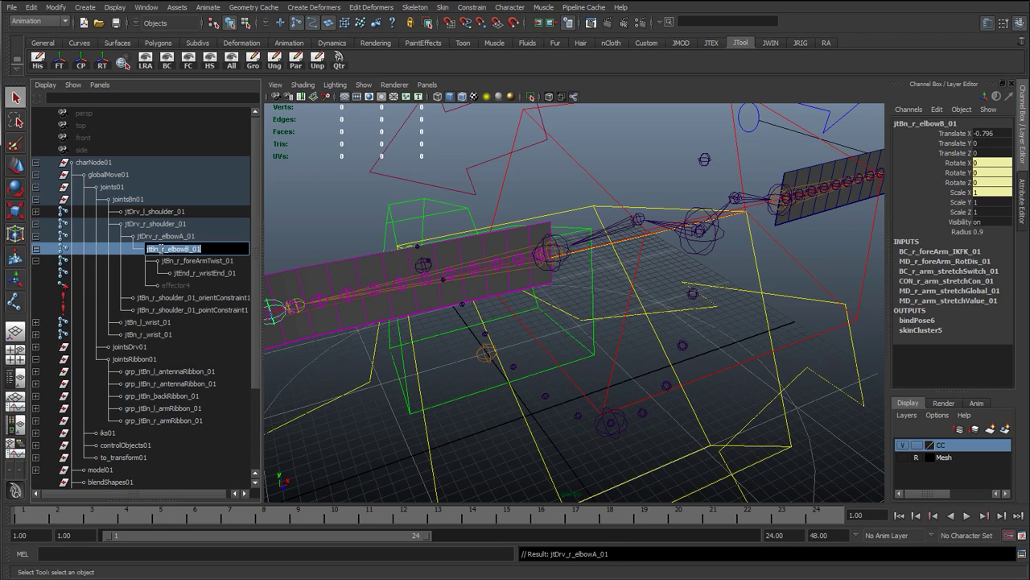
pyautogui.click(152, 249)
pyautogui.press('Delete')
pyautogui.press('Delete')
pyautogui.write('Drv')
pyautogui.press('Return')
# Rename jtBn_r_foreArmTwist_01 as jtDrv_r_foreArmTwist_01 and collapse the charNode01 hierarchy
pyautogui.click(187, 262)
pyautogui.doubleClick(167, 261)
pyautogui.click(165, 262)
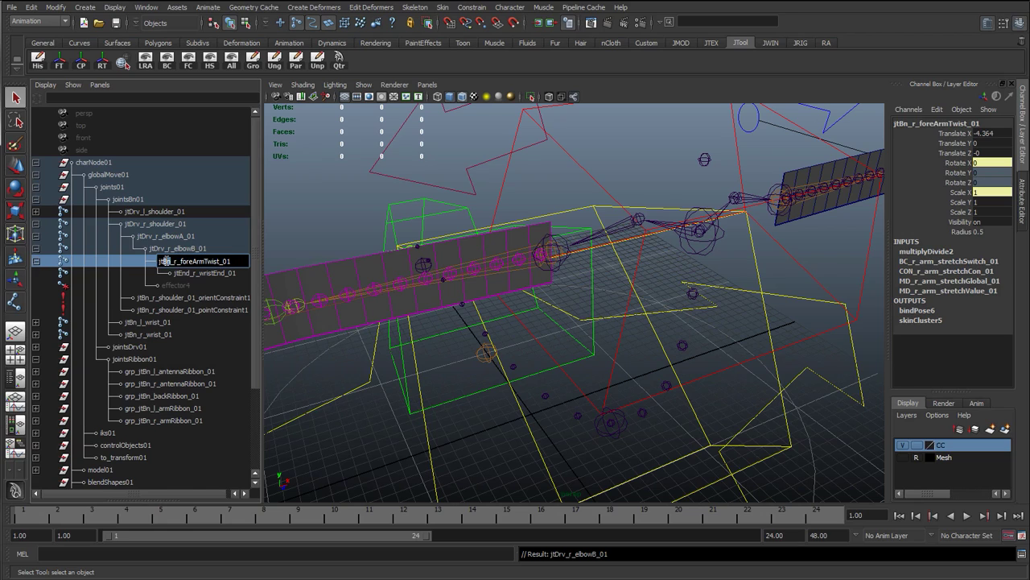
pyautogui.press('Delete')
pyautogui.press('Delete')
pyautogui.write('Drv')
pyautogui.press('Return')
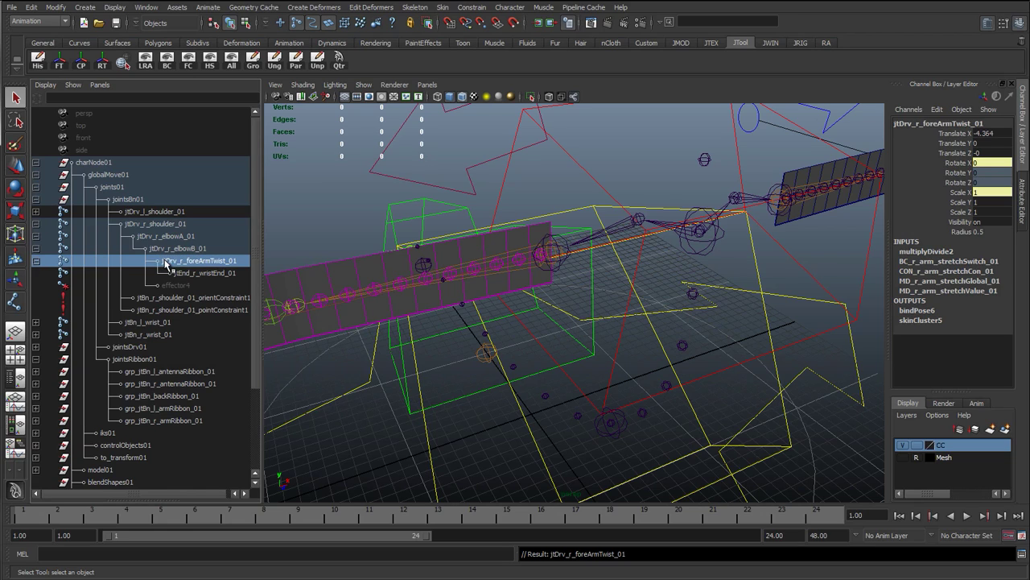
pyautogui.click(35, 261)
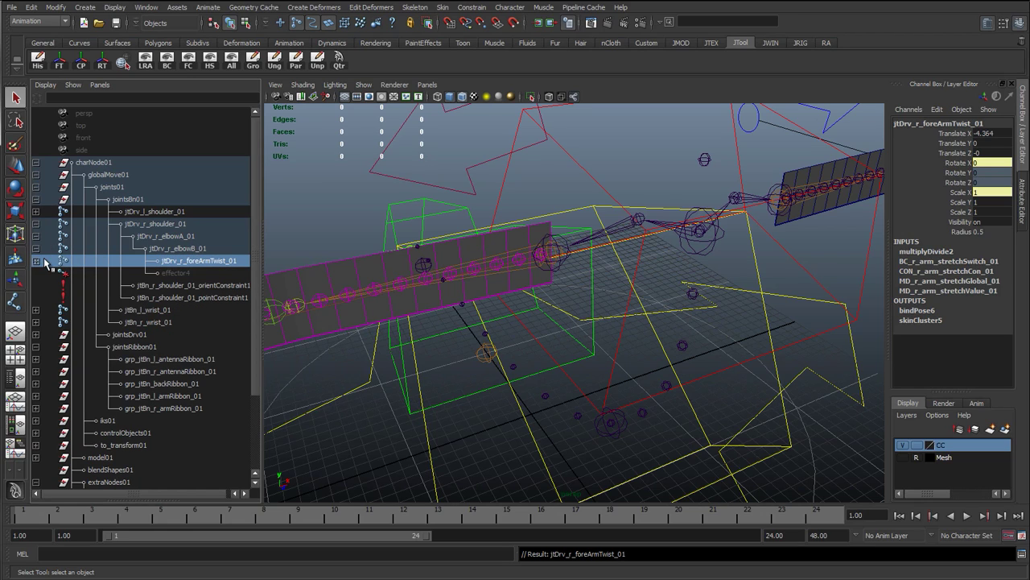
pyautogui.click(36, 261)
pyautogui.click(35, 162)
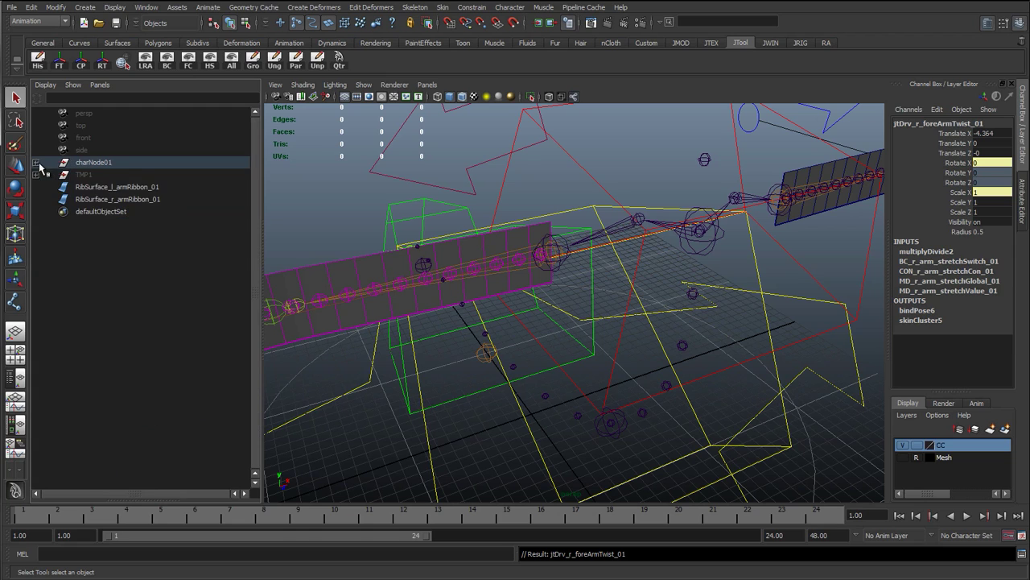
# Parent RibSurface_l_armRibbon_01 and RibSurface_r_armRibbon_01 under extra_toHide01 in extraNodes01, then collapse charNode01 and clear the selection
pyautogui.click(299, 210)
pyautogui.scroll(-4, 633, 304)
pyautogui.keyDown('alt'); pyautogui.moveTo(652, 304); pyautogui.dragTo(607, 283); pyautogui.keyUp('alt')
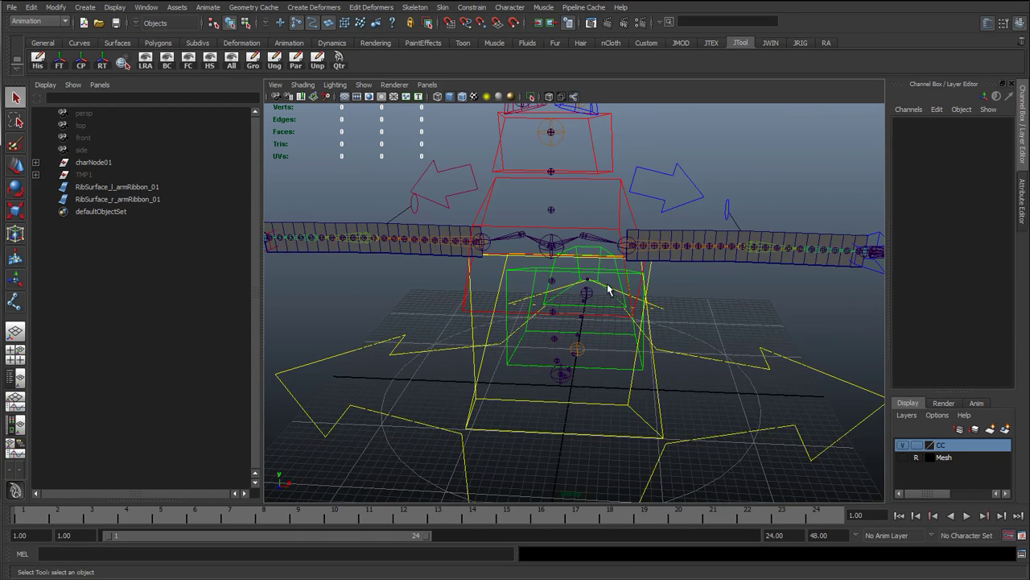
pyautogui.scroll(-2, 607, 283)
pyautogui.moveTo(119, 187); pyautogui.dragTo(120, 199)
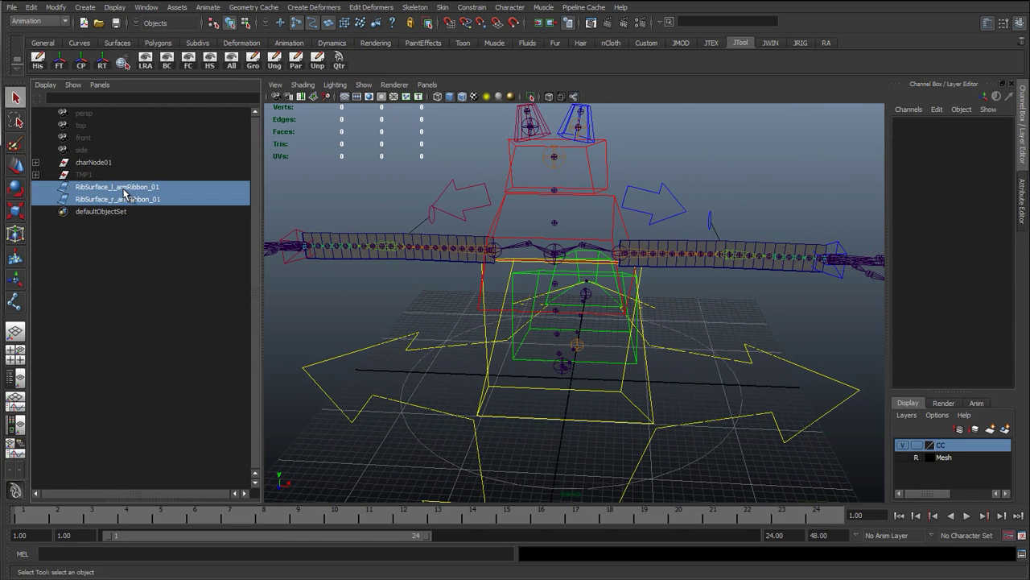
pyautogui.click(36, 162)
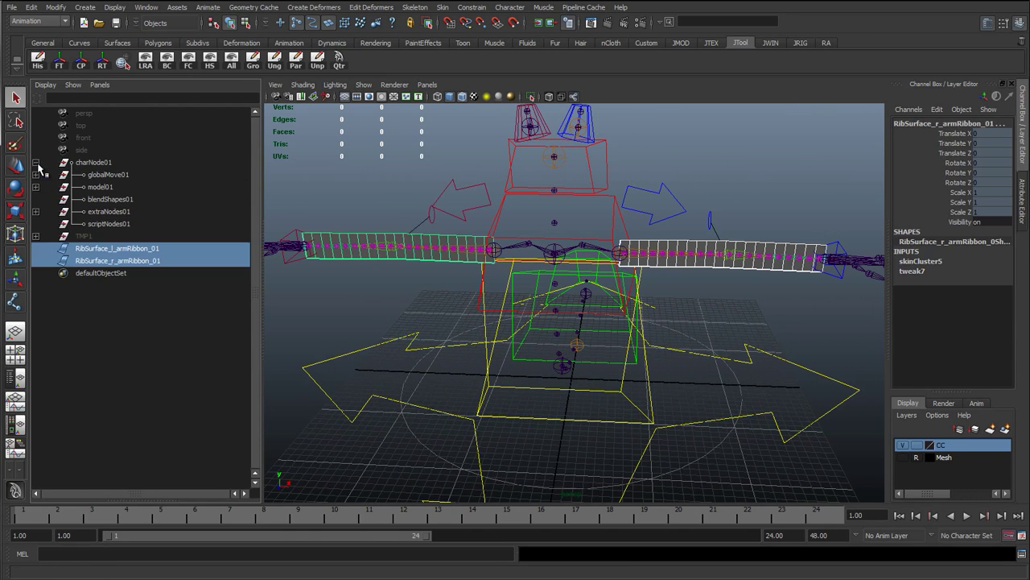
pyautogui.click(36, 212)
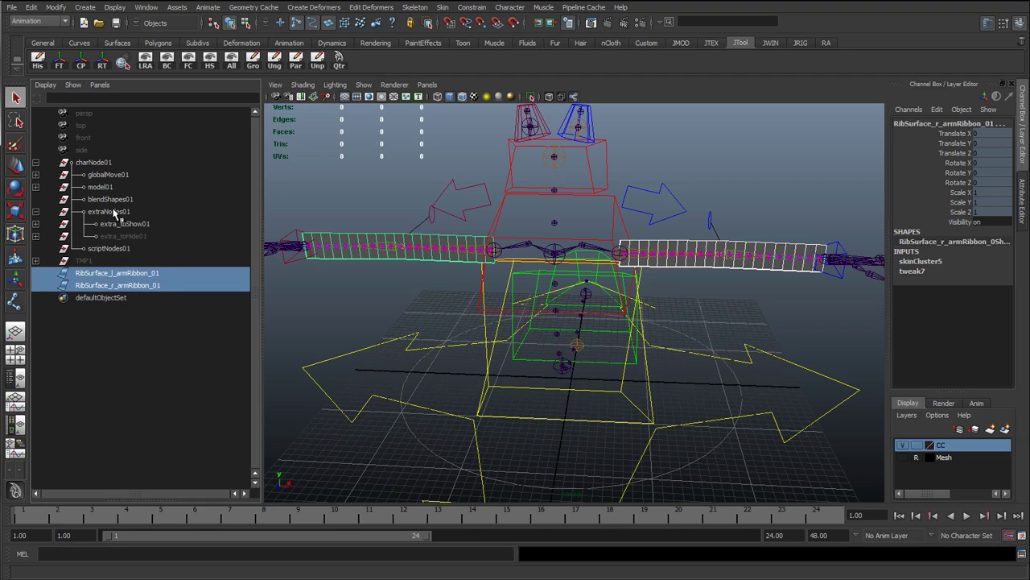
pyautogui.moveTo(117, 282); pyautogui.dragTo(142, 240, button='middle')
pyautogui.click(141, 238)
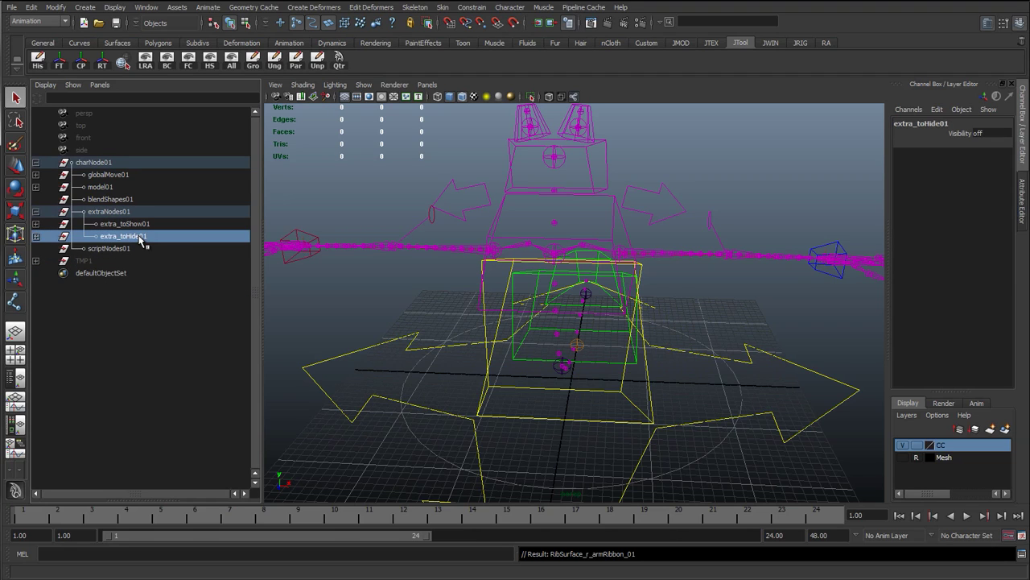
pyautogui.click(36, 163)
pyautogui.click(416, 216)
pyautogui.scroll(-4, 520, 260)
pyautogui.keyDown('alt'); pyautogui.moveTo(520, 261); pyautogui.dragTo(476, 279); pyautogui.keyUp('alt')
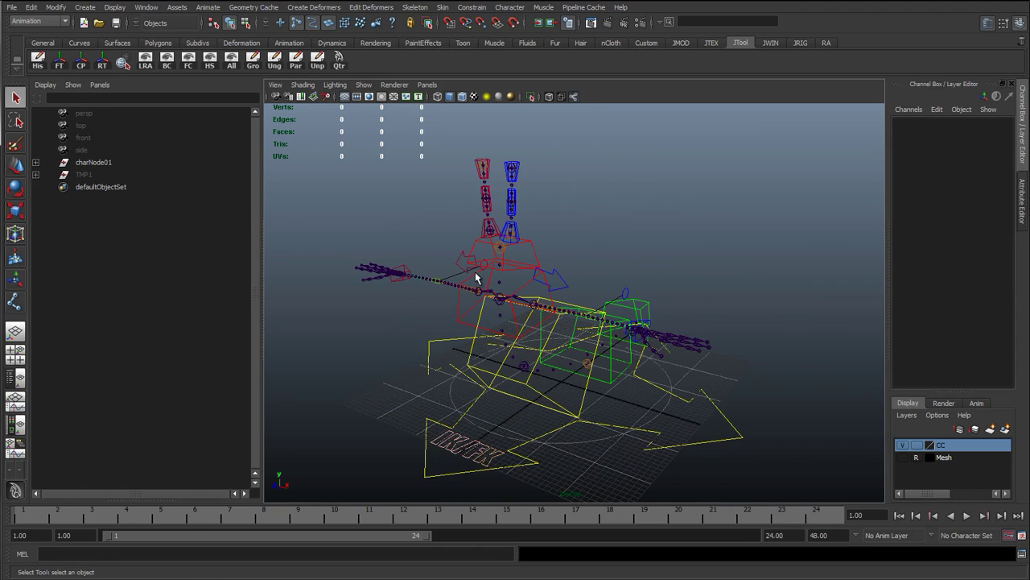